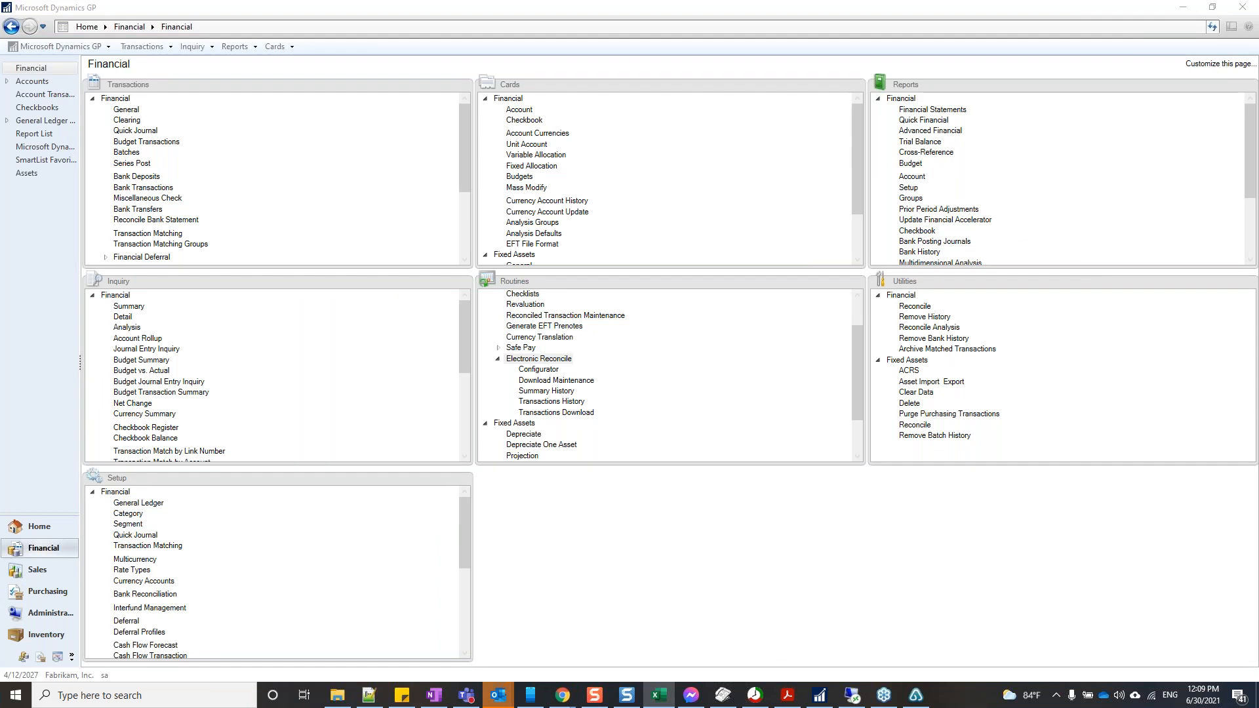
# - Switch from the Excel bank file to Dynamics GP and load the UPTOWN TRUST bank format in the Electronic Reconcile Format Configurator
pyautogui.moveTo(0, 121); pyautogui.dragTo(697, 83)
pyautogui.doubleClick(697, 83)
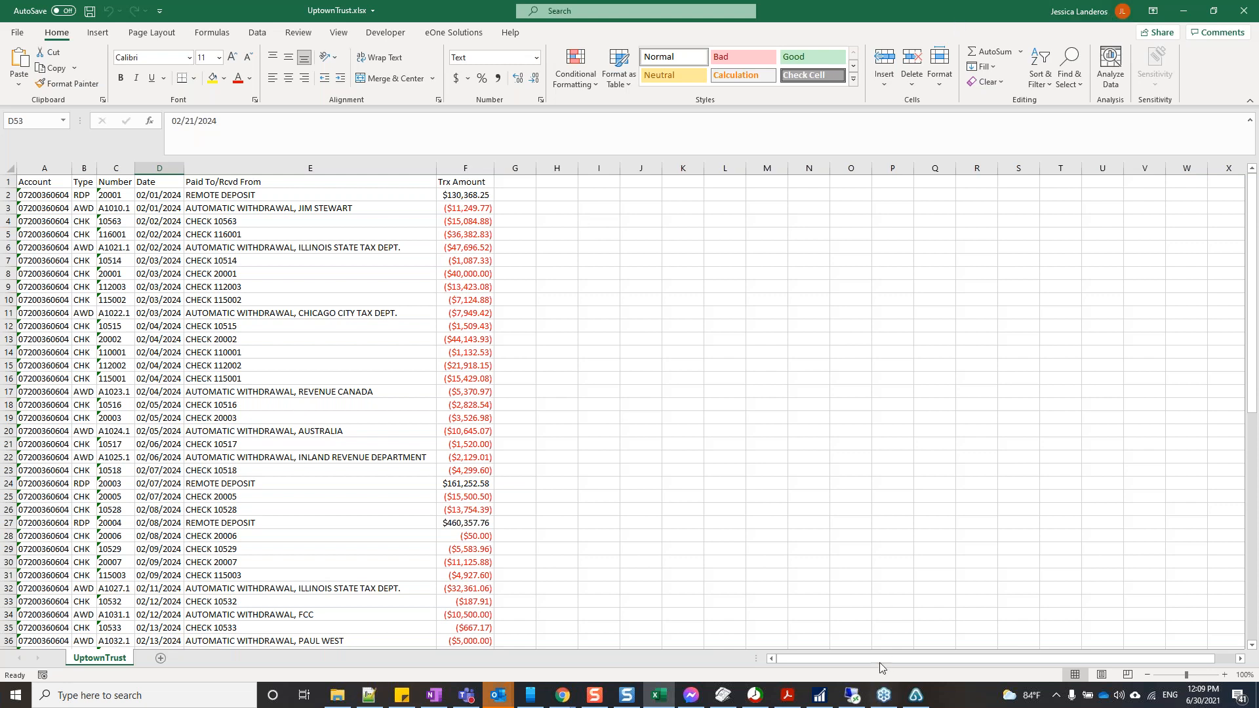
pyautogui.click(819, 695)
pyautogui.click(538, 370)
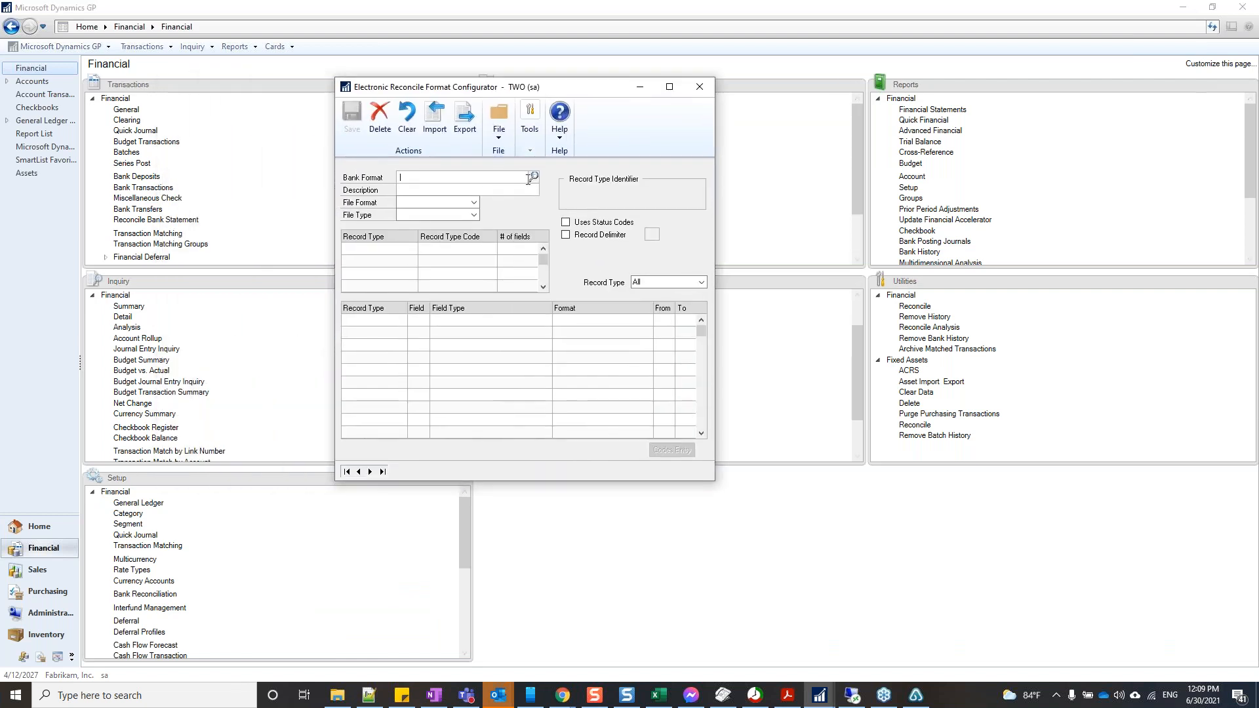
pyautogui.click(531, 178)
pyautogui.doubleClick(254, 239)
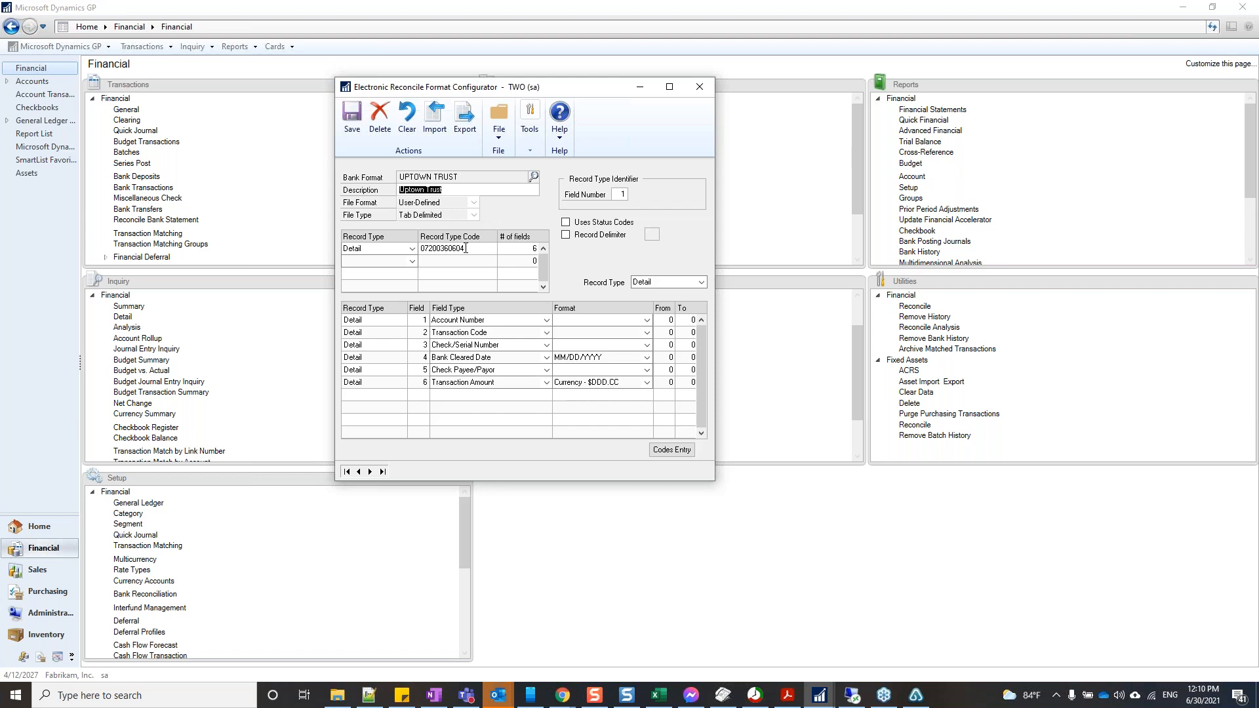
# - Open the transaction codes entry for the Uptown Trust format and review the codes assigned to the Check Paid transaction type
pyautogui.click(667, 455)
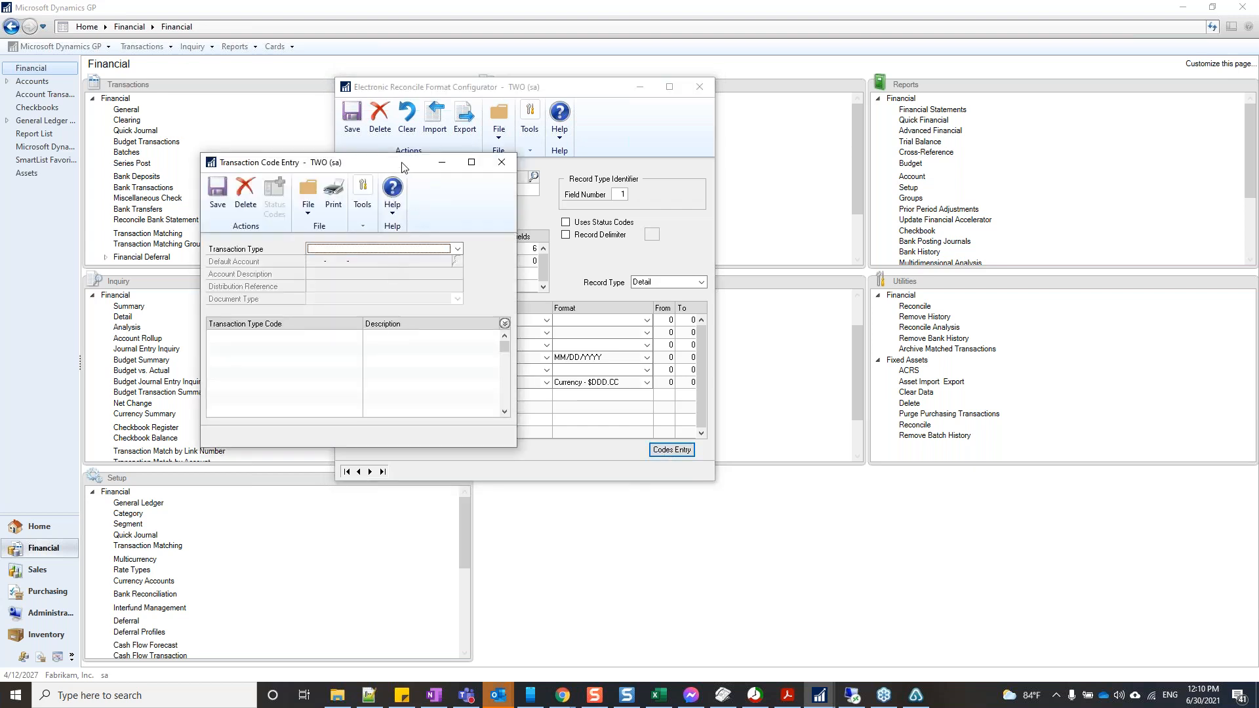
pyautogui.moveTo(402, 167); pyautogui.dragTo(980, 114)
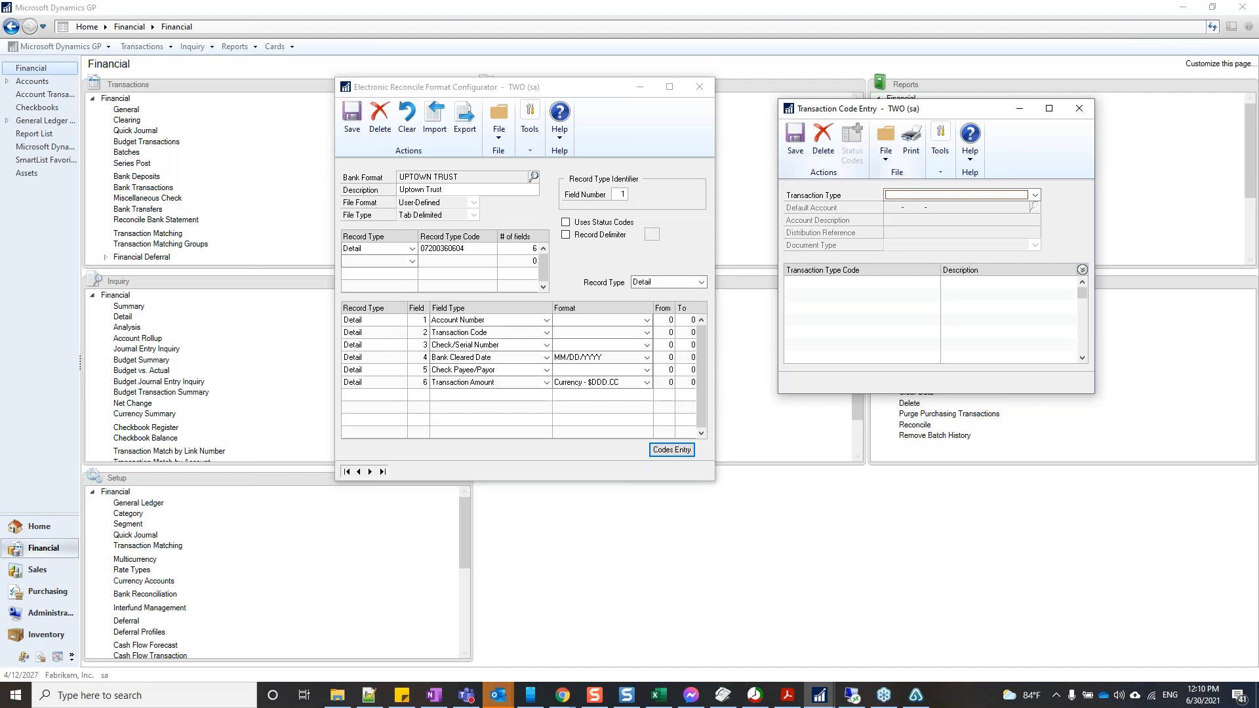
pyautogui.moveTo(876, 113); pyautogui.dragTo(678, 89)
pyautogui.click(735, 174)
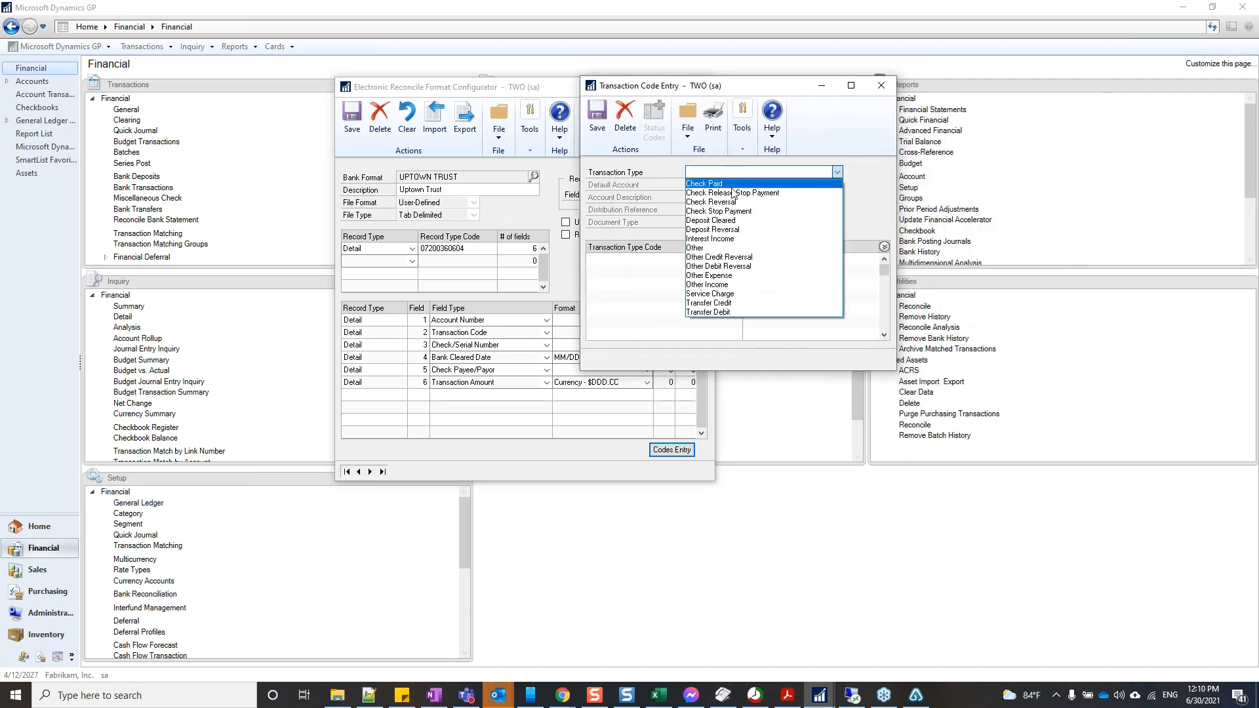
pyautogui.click(729, 185)
pyautogui.click(625, 258)
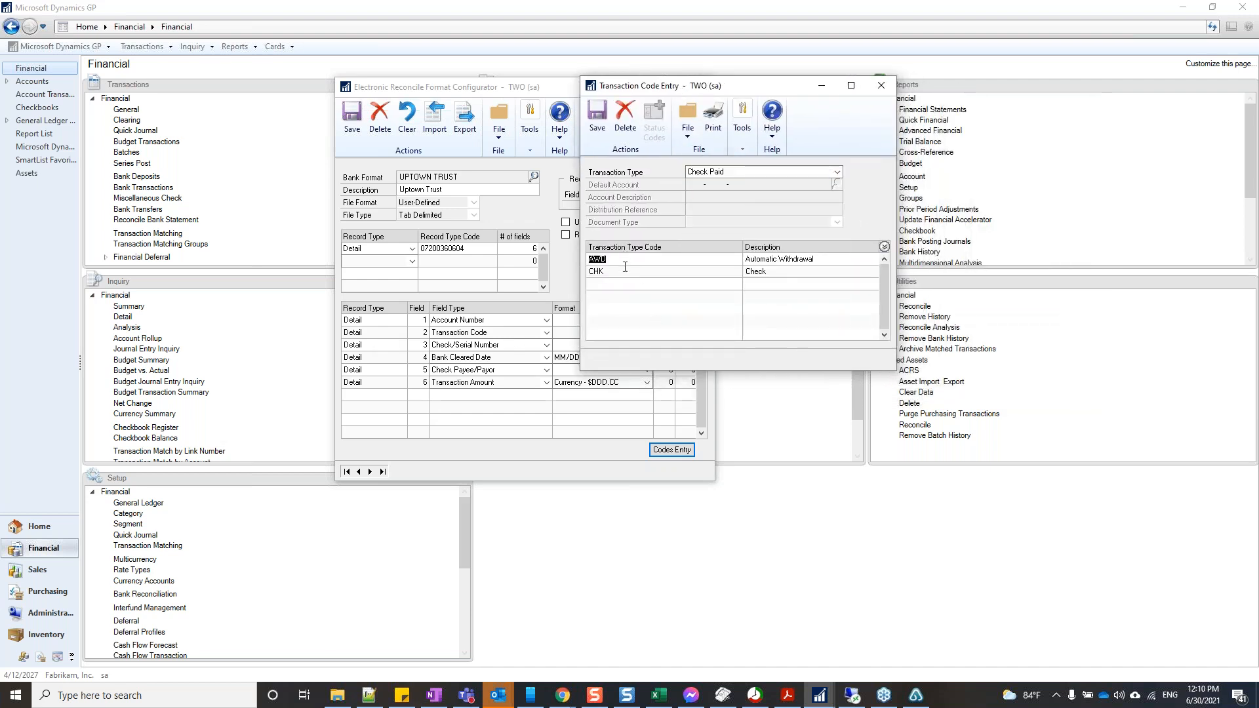
pyautogui.click(615, 273)
# - Review the codes assigned to the Deposit Cleared transaction type and close the transaction code entry
pyautogui.click(742, 173)
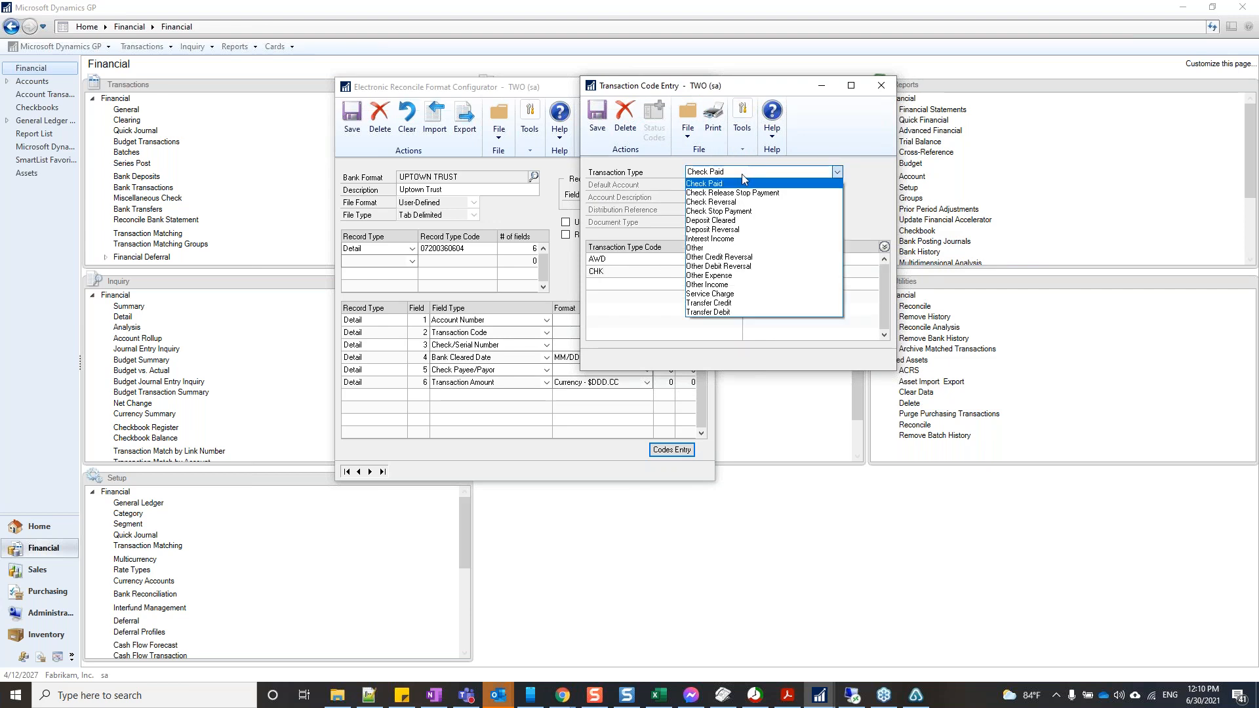
pyautogui.click(732, 221)
pyautogui.click(641, 274)
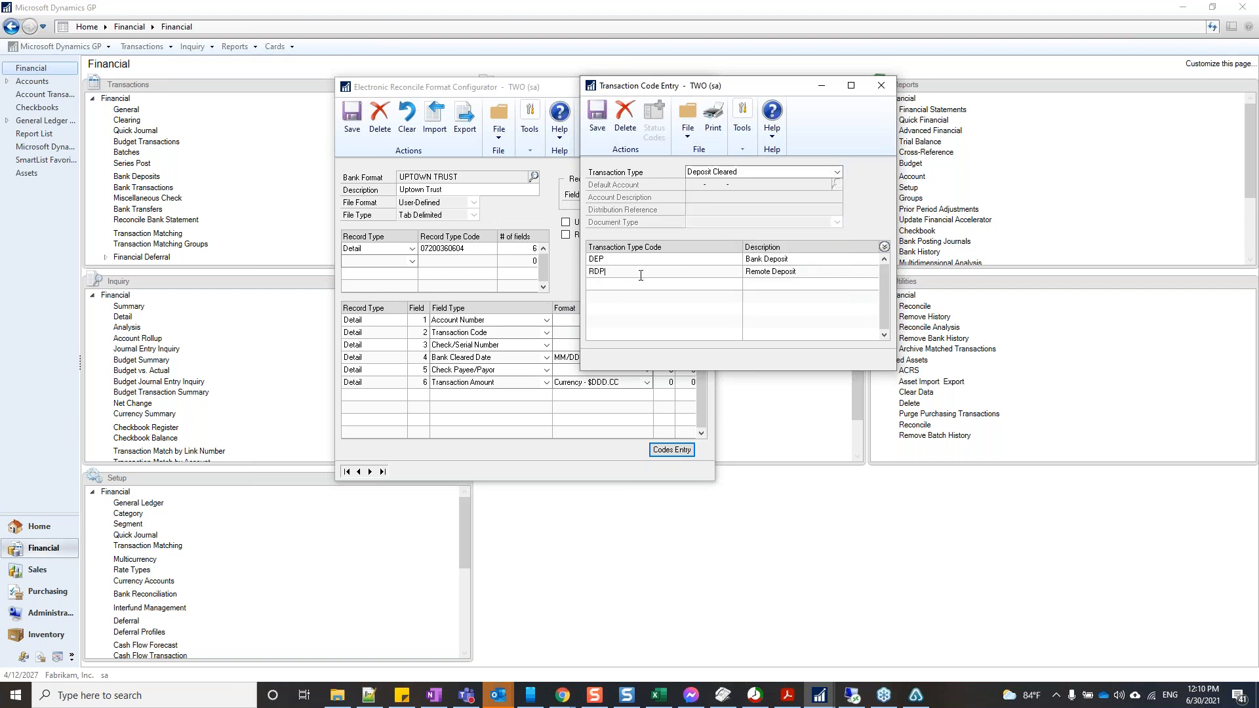
pyautogui.doubleClick(652, 260)
pyautogui.click(652, 261)
pyautogui.click(881, 86)
# - Check the UptownTrust.xlsx bank file in Excel against the format fields, and close both the workbook and the format configurator
pyautogui.click(660, 696)
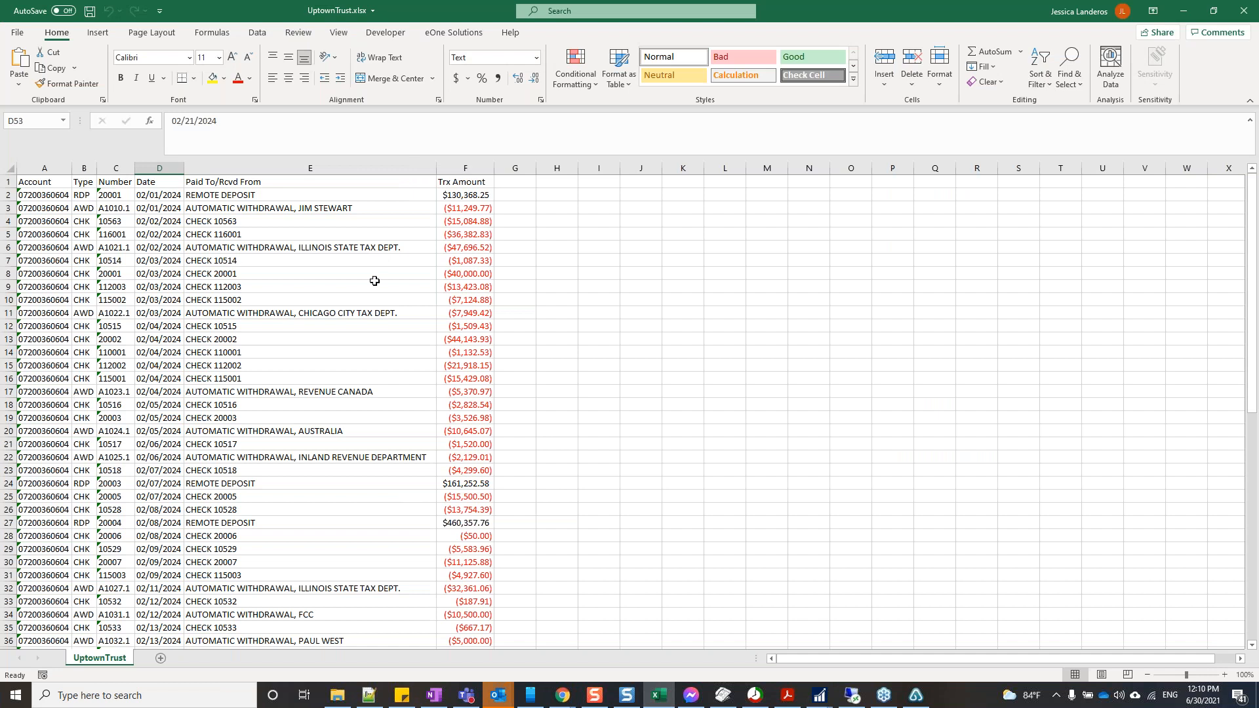
pyautogui.moveTo(964, 15); pyautogui.dragTo(613, 155)
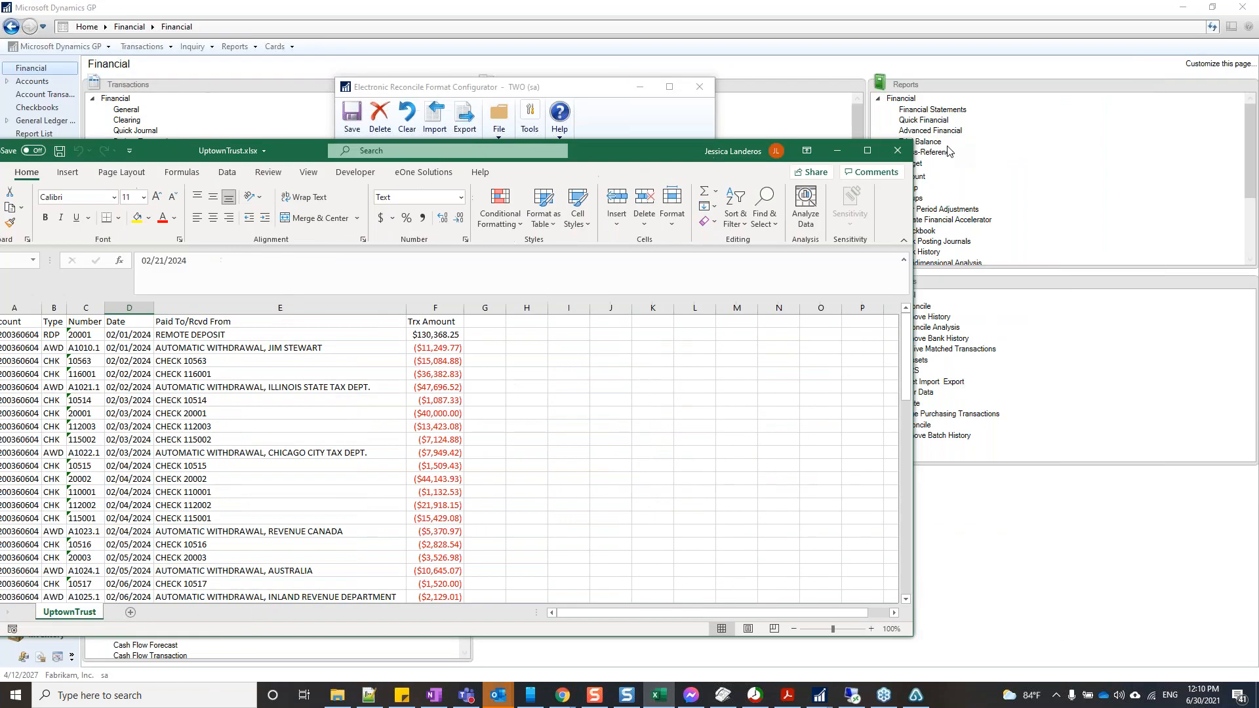
pyautogui.click(902, 150)
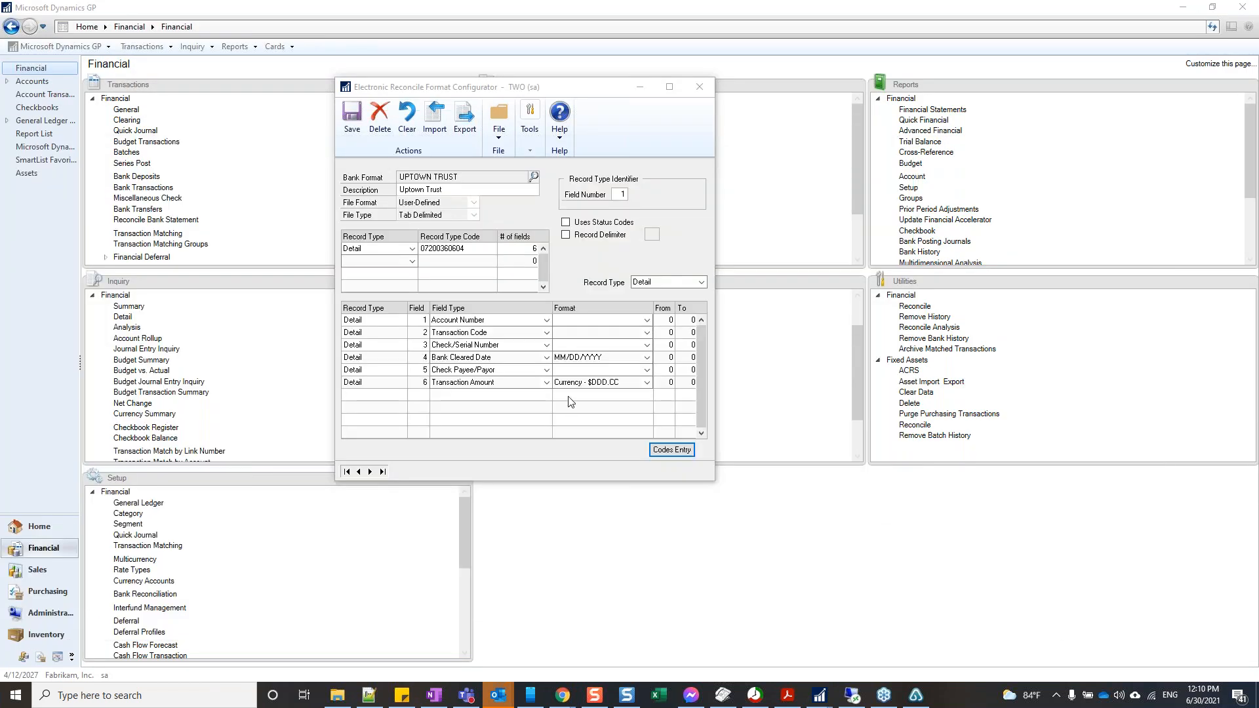
pyautogui.click(700, 87)
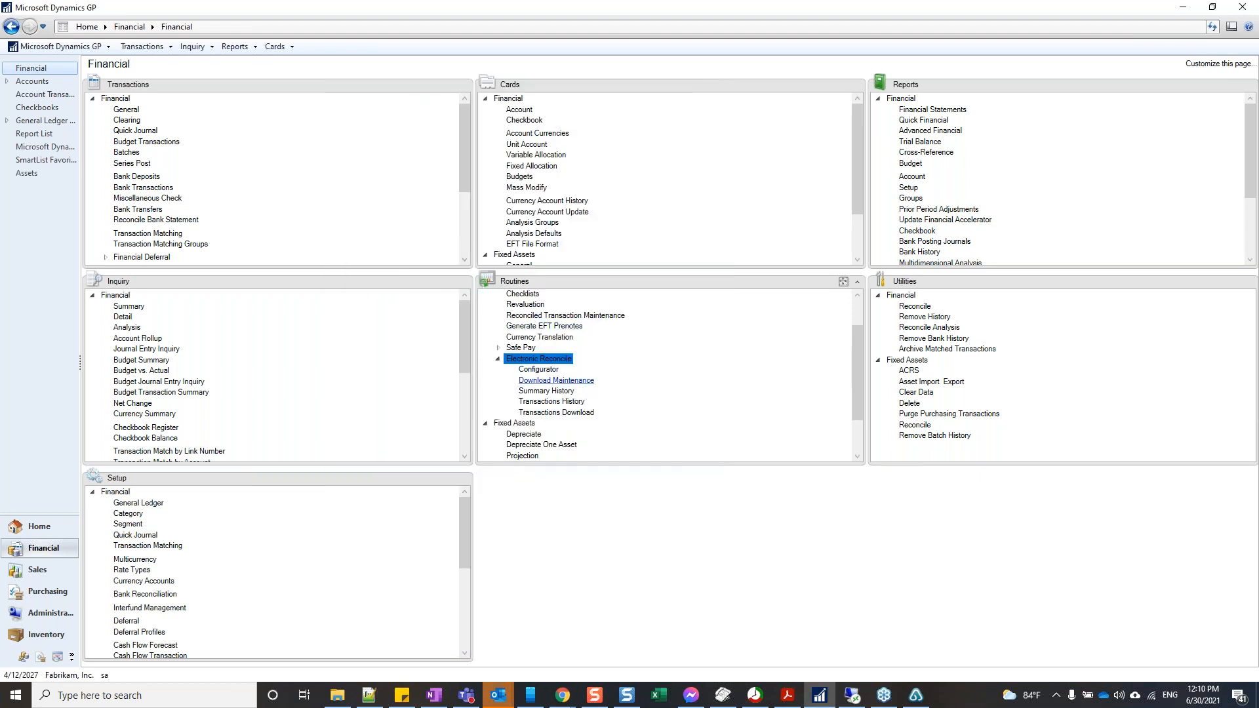
# - Open Electronic Reconcile Download Maintenance and load the UPTOWN TRUST bank download ID
pyautogui.click(557, 381)
pyautogui.moveTo(276, 69); pyautogui.dragTo(525, 66)
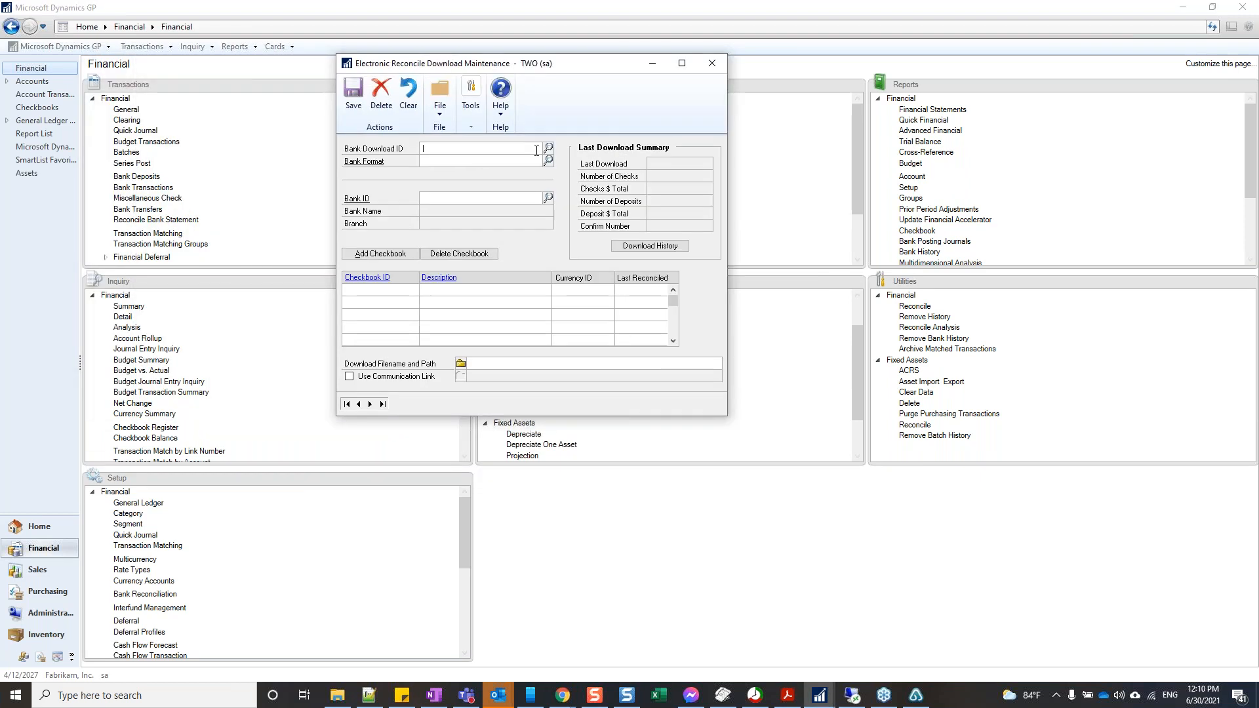
pyautogui.click(548, 149)
pyautogui.doubleClick(244, 244)
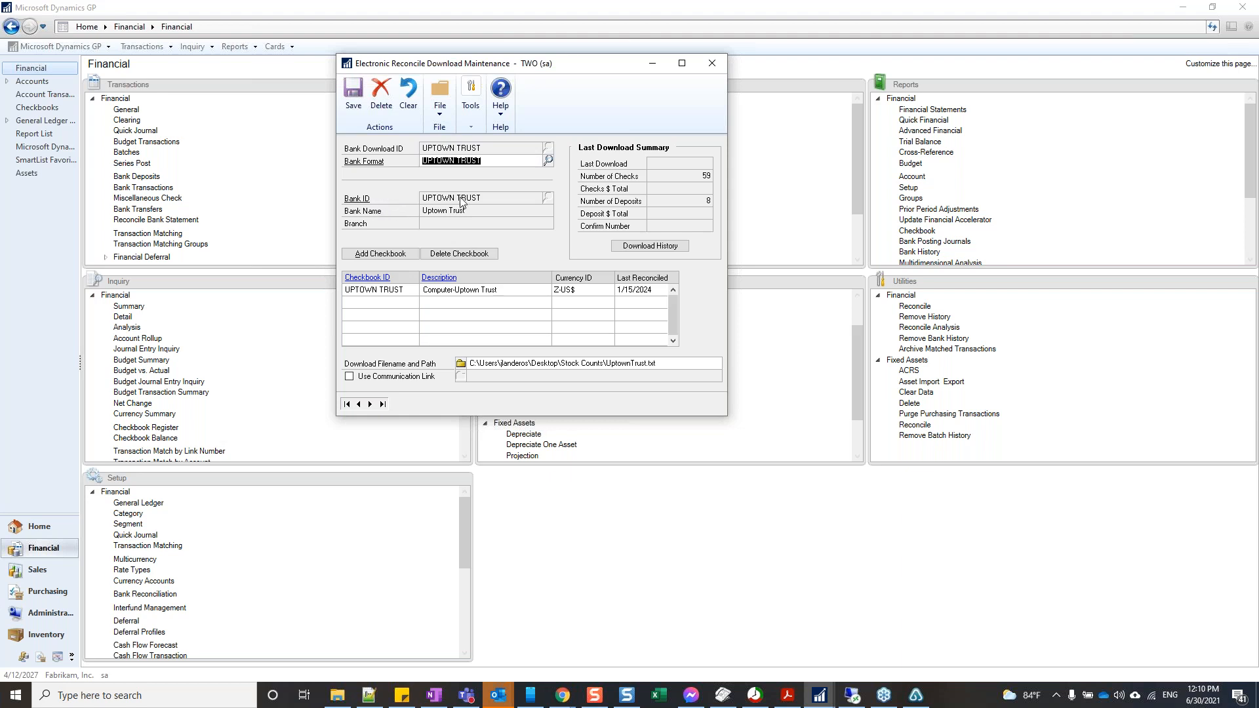
pyautogui.click(755, 171)
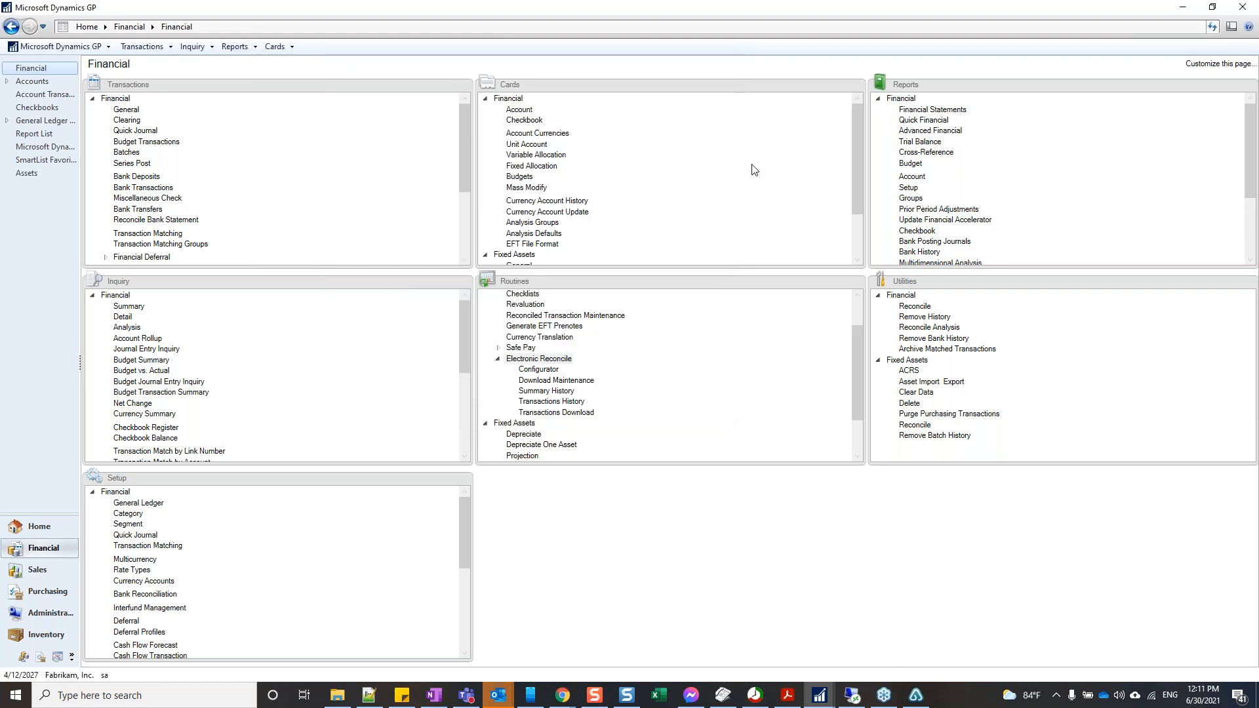
# - Display the UPTOWN TRUST record in Checkbook Maintenance to check its bank account and bank ID, and close it
pyautogui.click(518, 121)
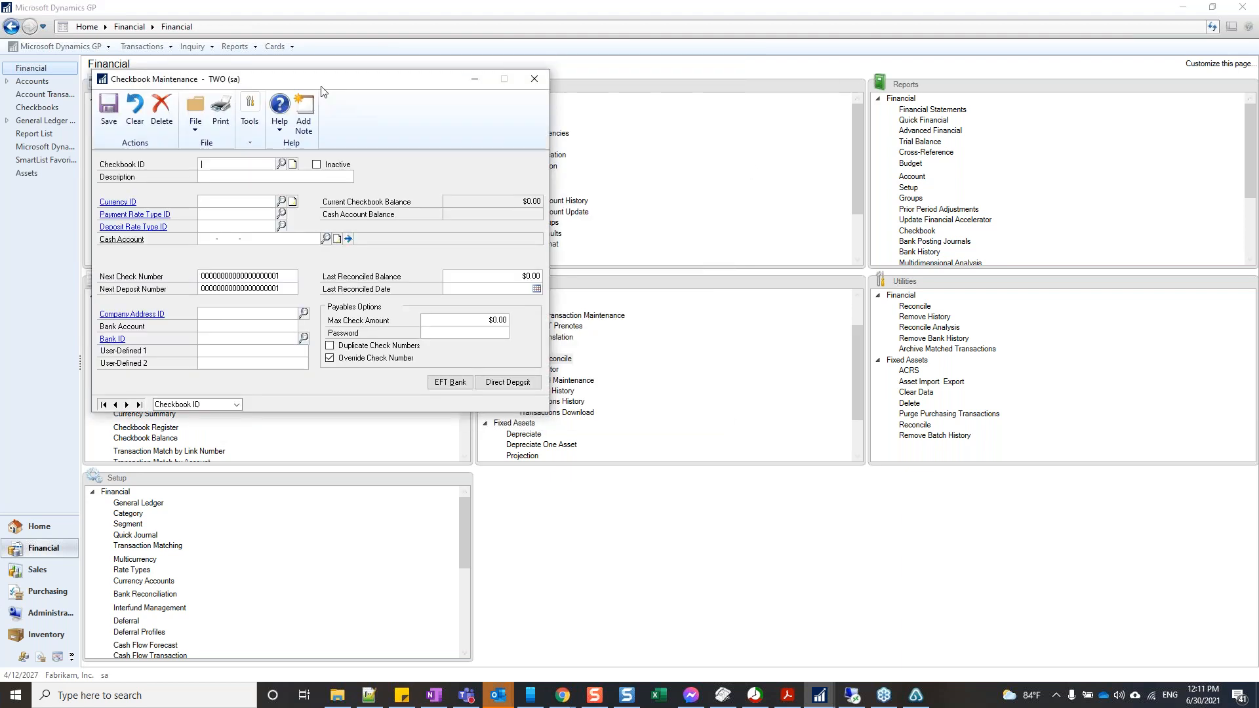
pyautogui.moveTo(321, 88); pyautogui.dragTo(637, 107)
pyautogui.click(442, 424)
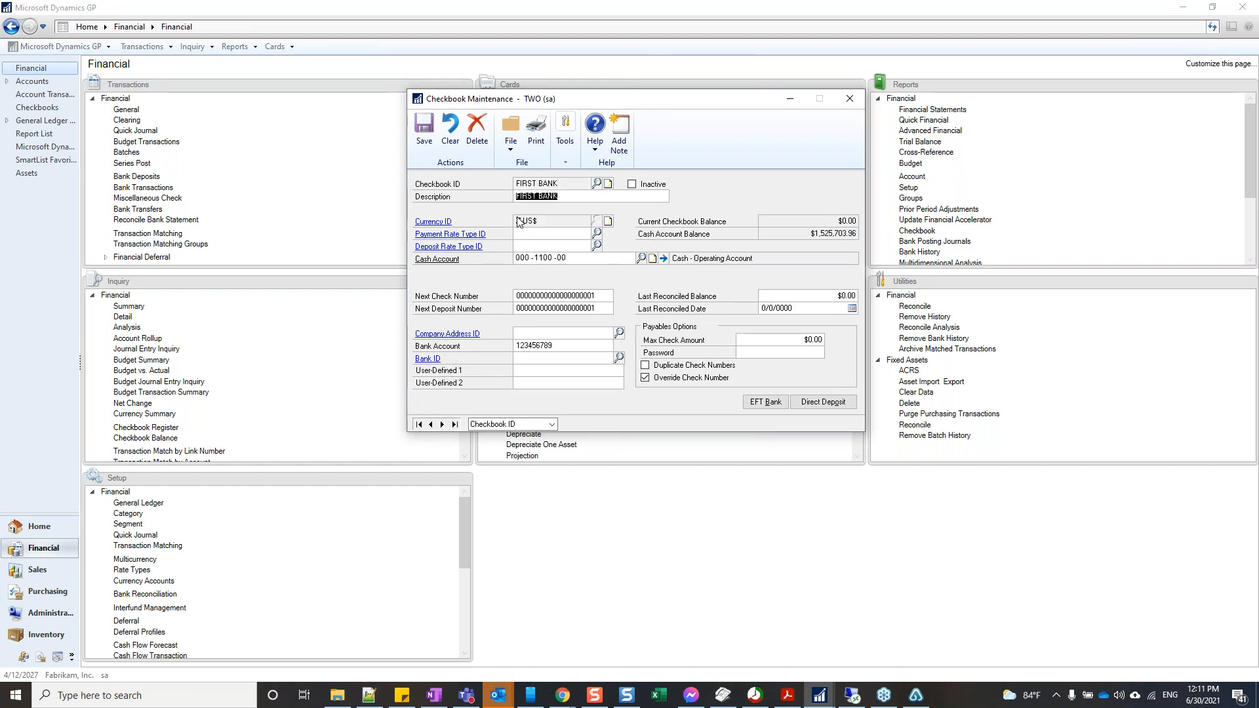
pyautogui.click(453, 425)
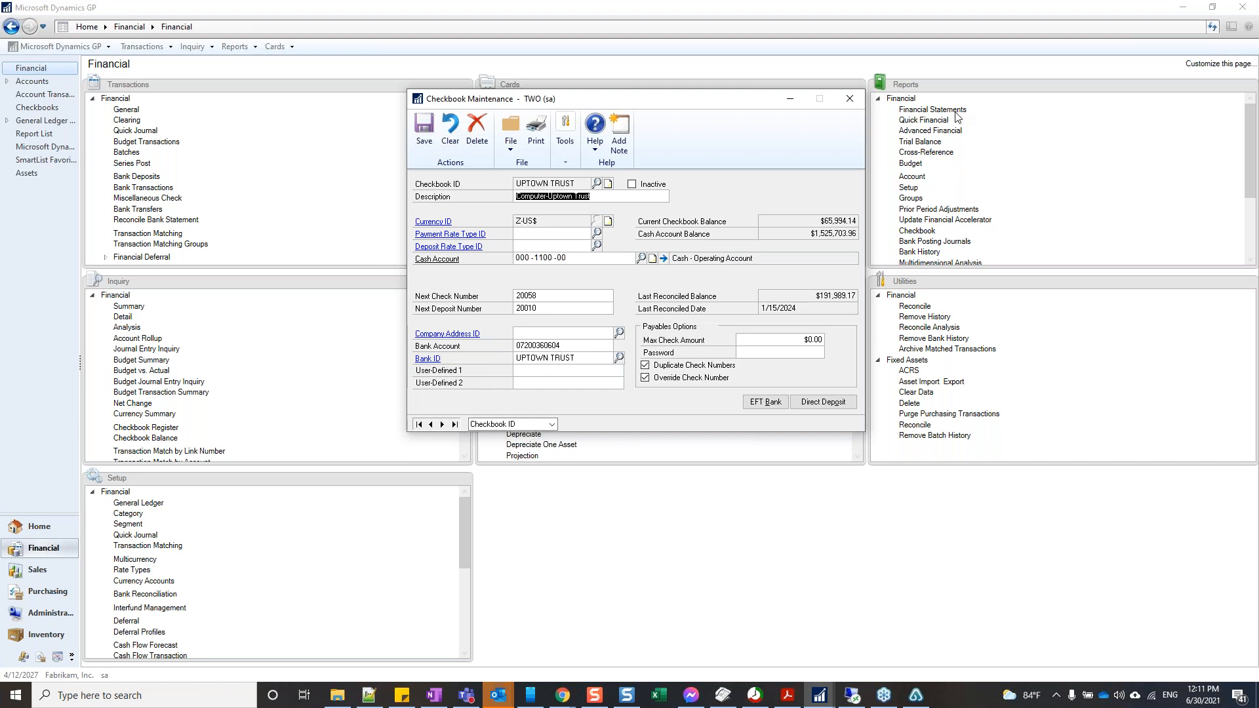
pyautogui.click(850, 98)
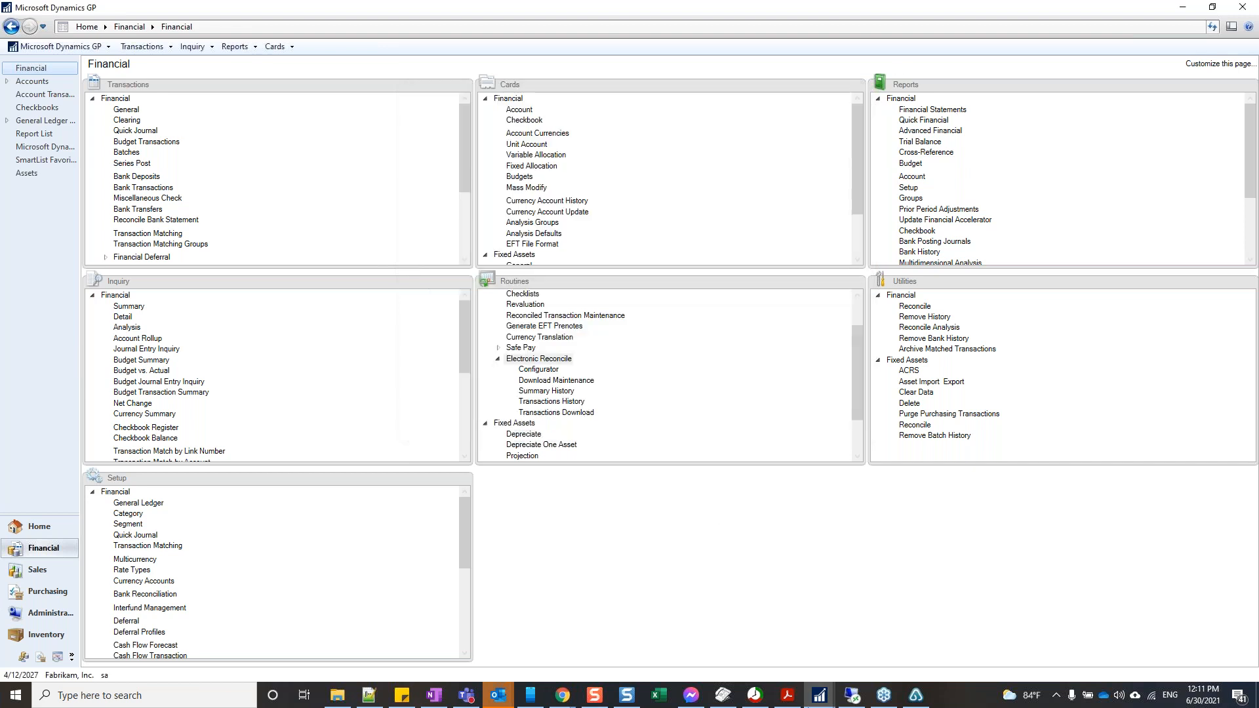
# - Return to Download Maintenance, review the linked checkbook and the download filename and path, and close the window
pyautogui.click(820, 695)
pyautogui.click(871, 636)
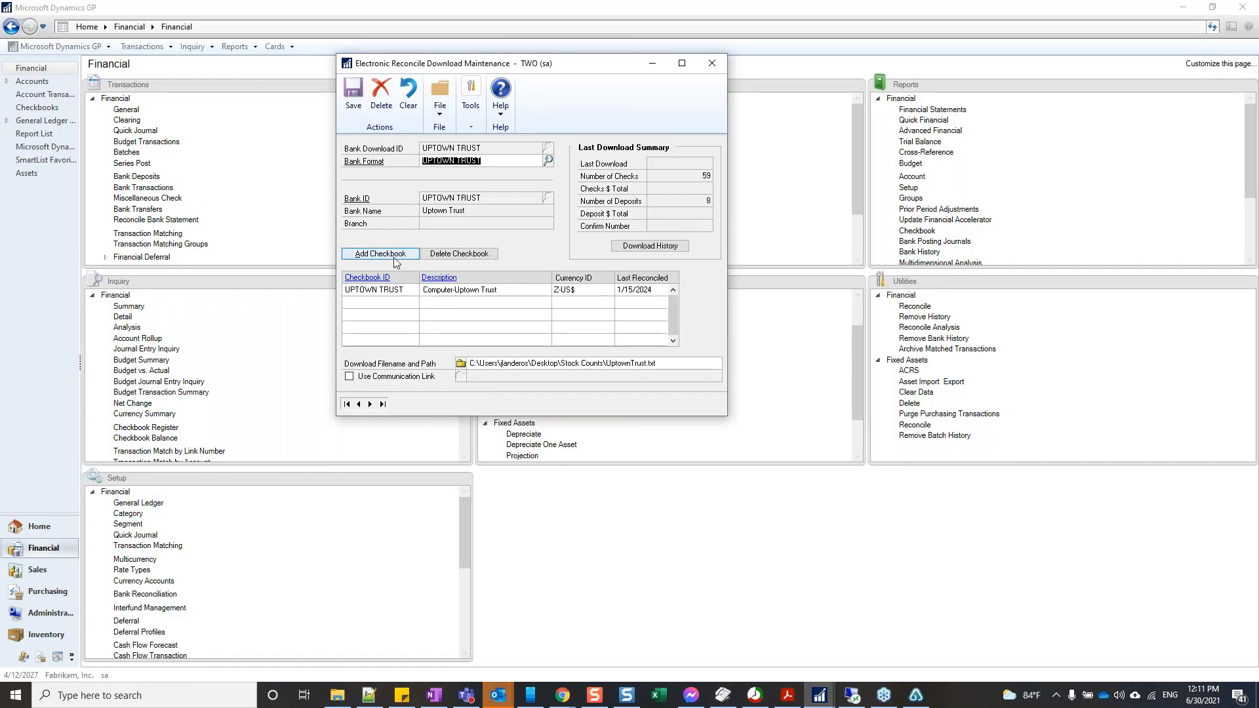
pyautogui.click(395, 295)
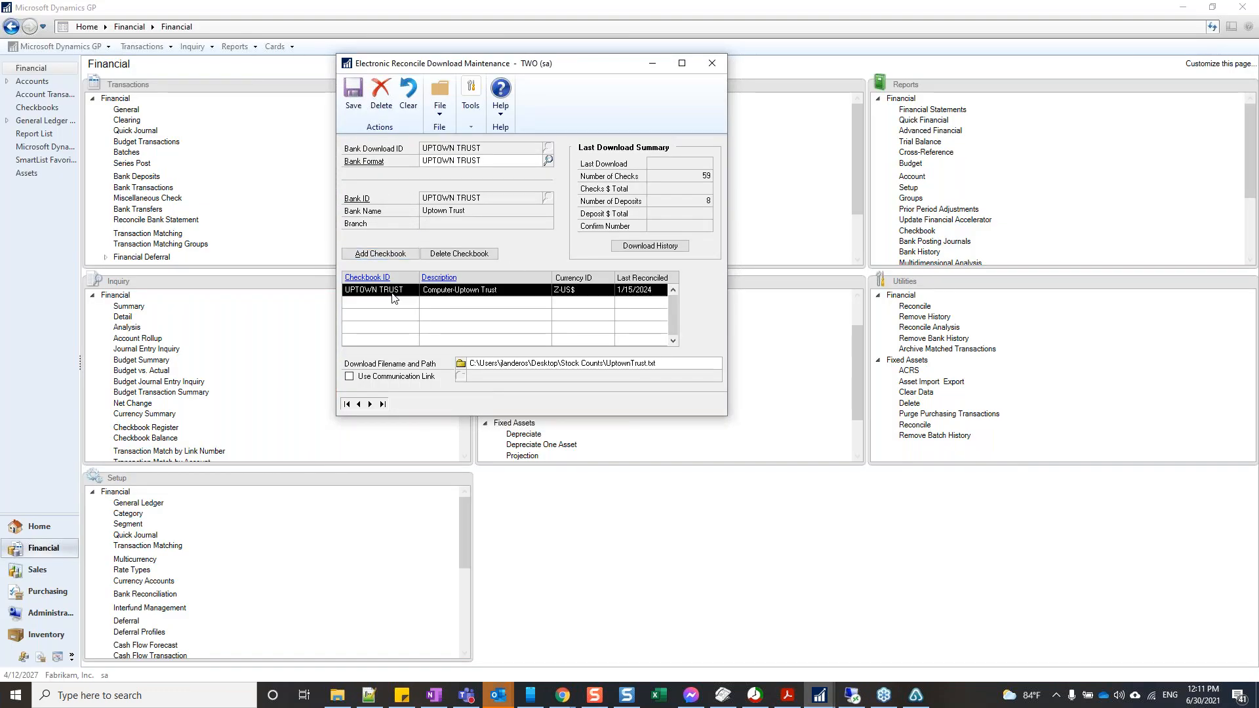
pyautogui.click(688, 362)
pyautogui.click(690, 363)
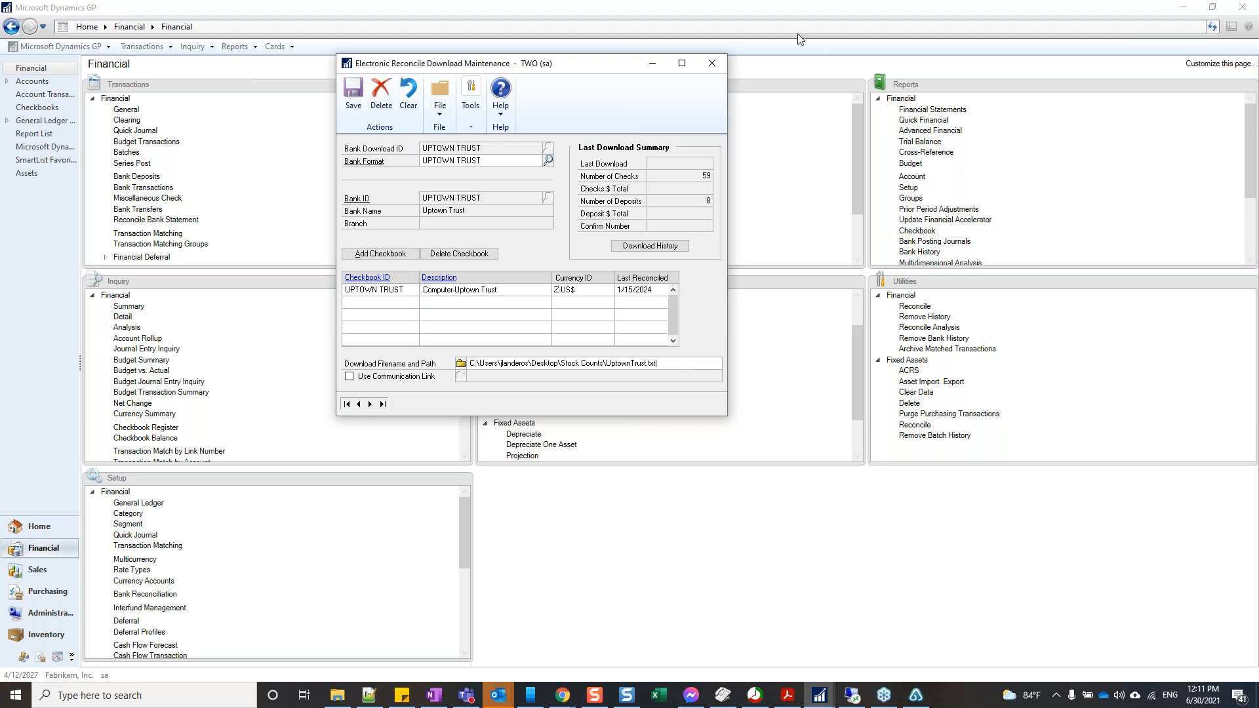
pyautogui.click(711, 65)
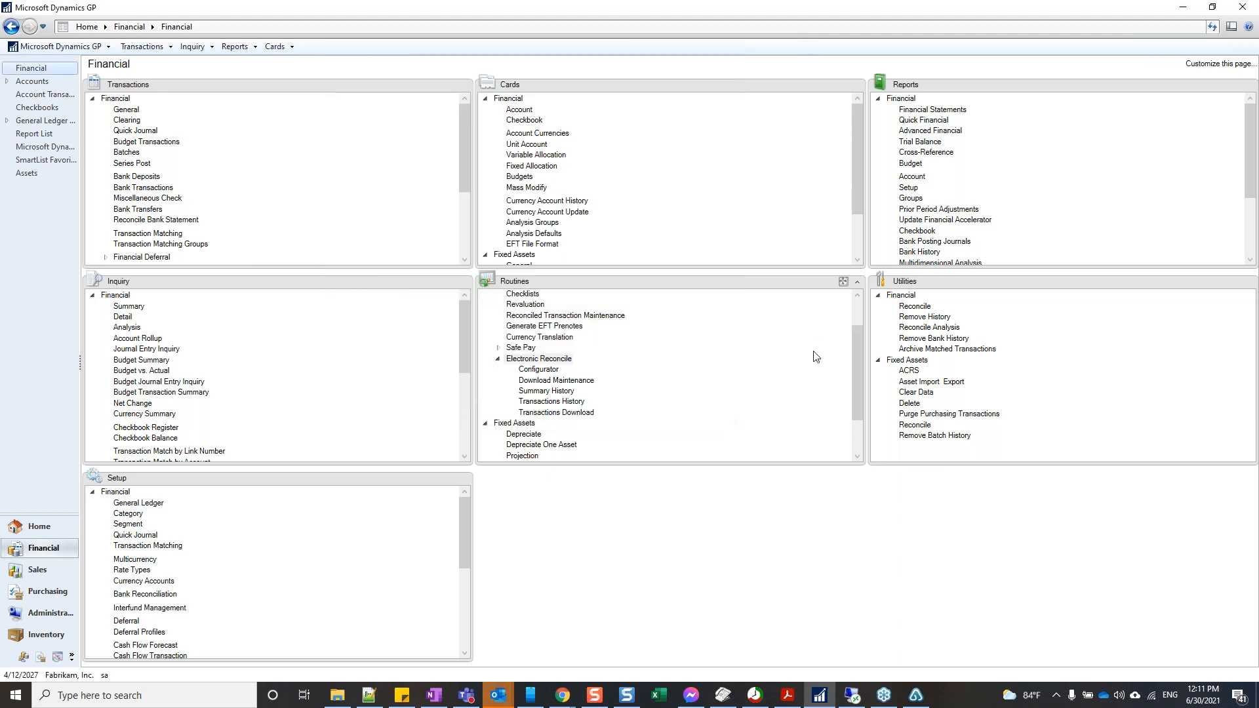
# - Open Electronic Reconcile Download Transactions and select UPTOWN TRUST as the bank download ID
pyautogui.click(557, 413)
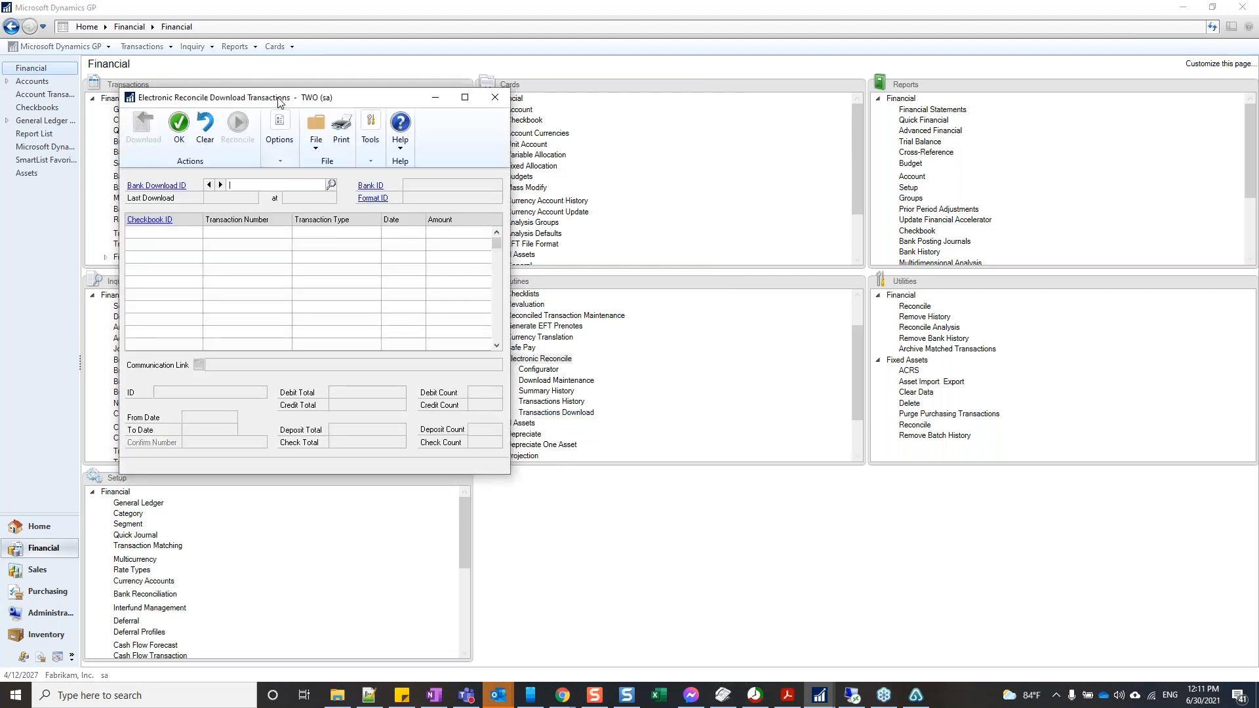
pyautogui.moveTo(278, 101); pyautogui.dragTo(622, 83)
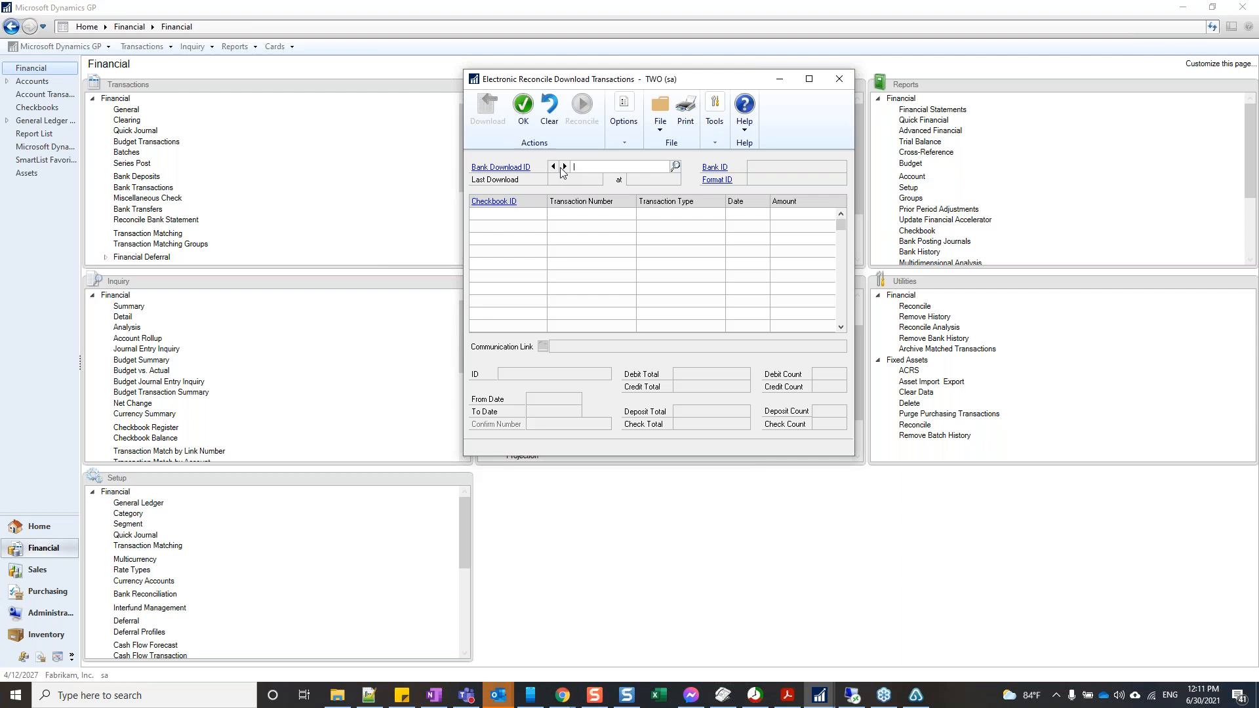
pyautogui.click(676, 167)
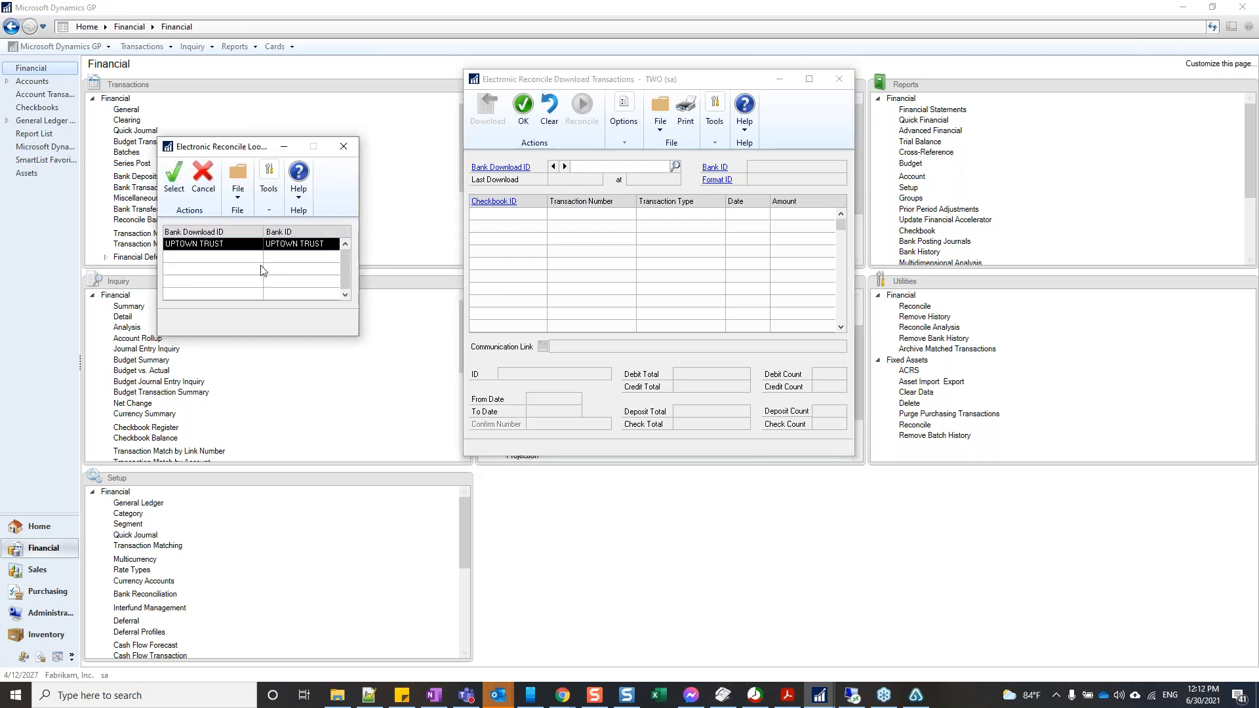
pyautogui.doubleClick(219, 250)
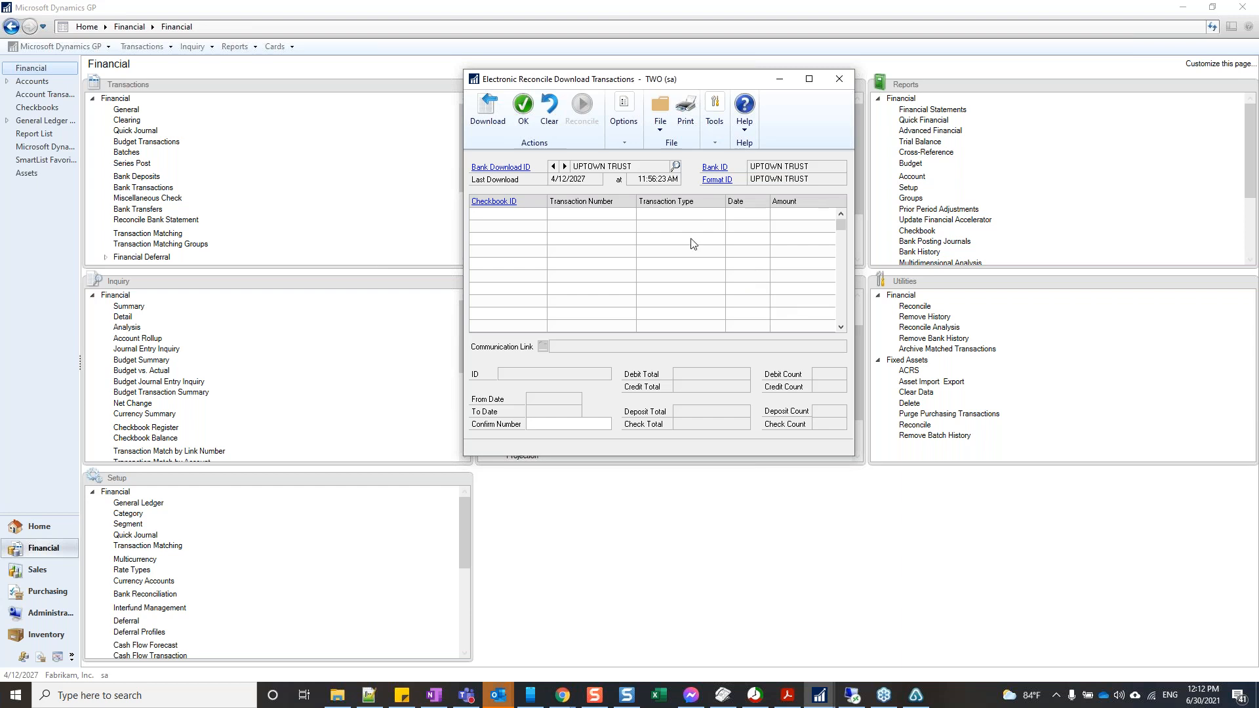
# - Download the Uptown Trust bank transactions using confirmation number 063021
pyautogui.click(487, 108)
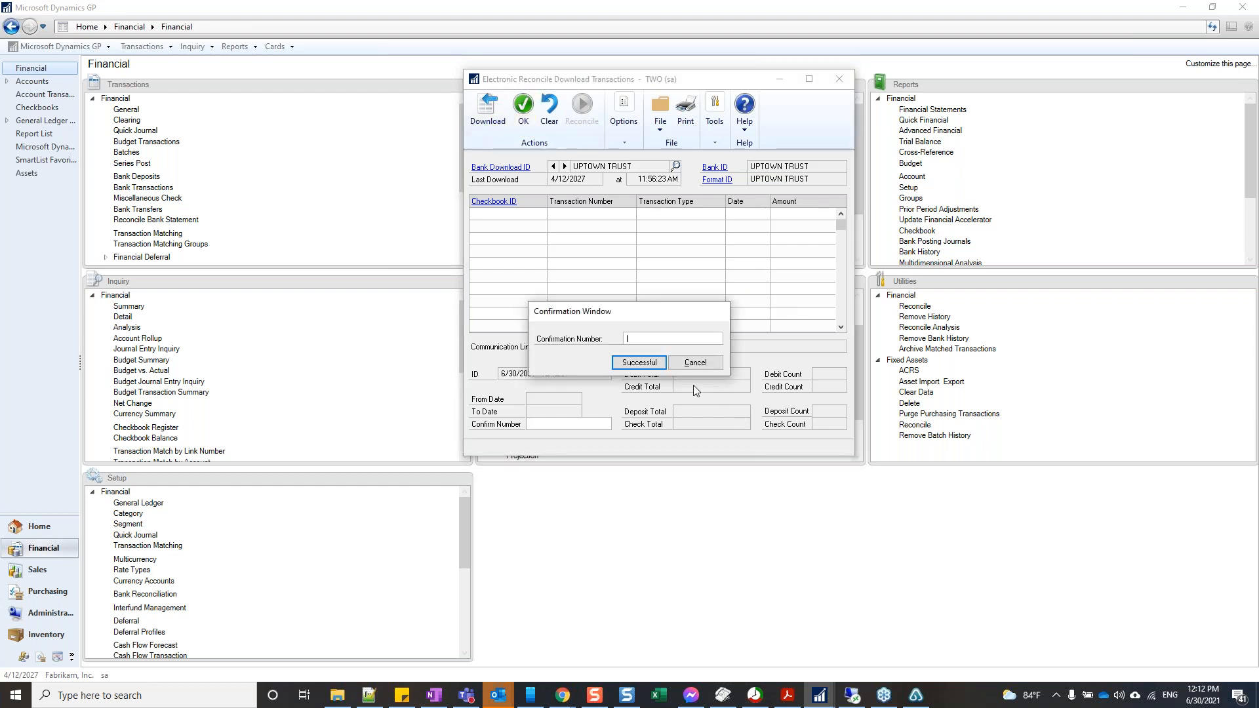
pyautogui.write('063021')
pyautogui.click(641, 364)
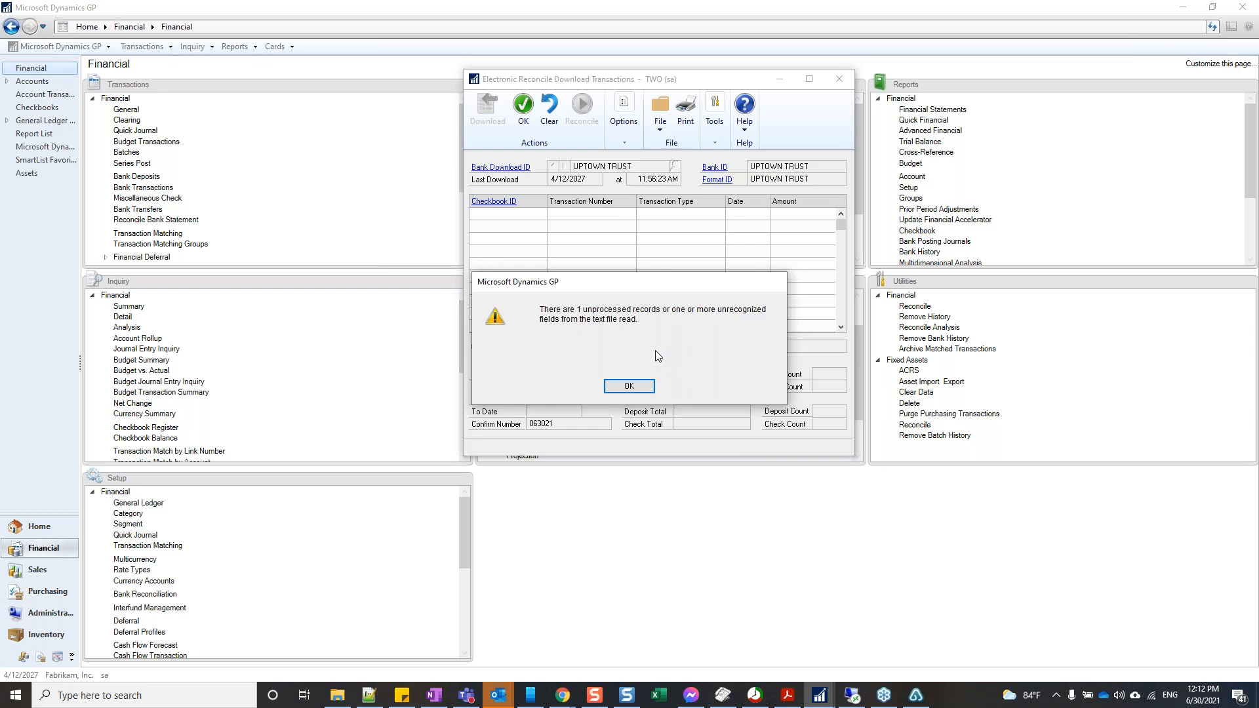
# - Output the Unprocessed Data Records report to the screen, examine its error message, and close the report
pyautogui.click(629, 386)
pyautogui.click(671, 443)
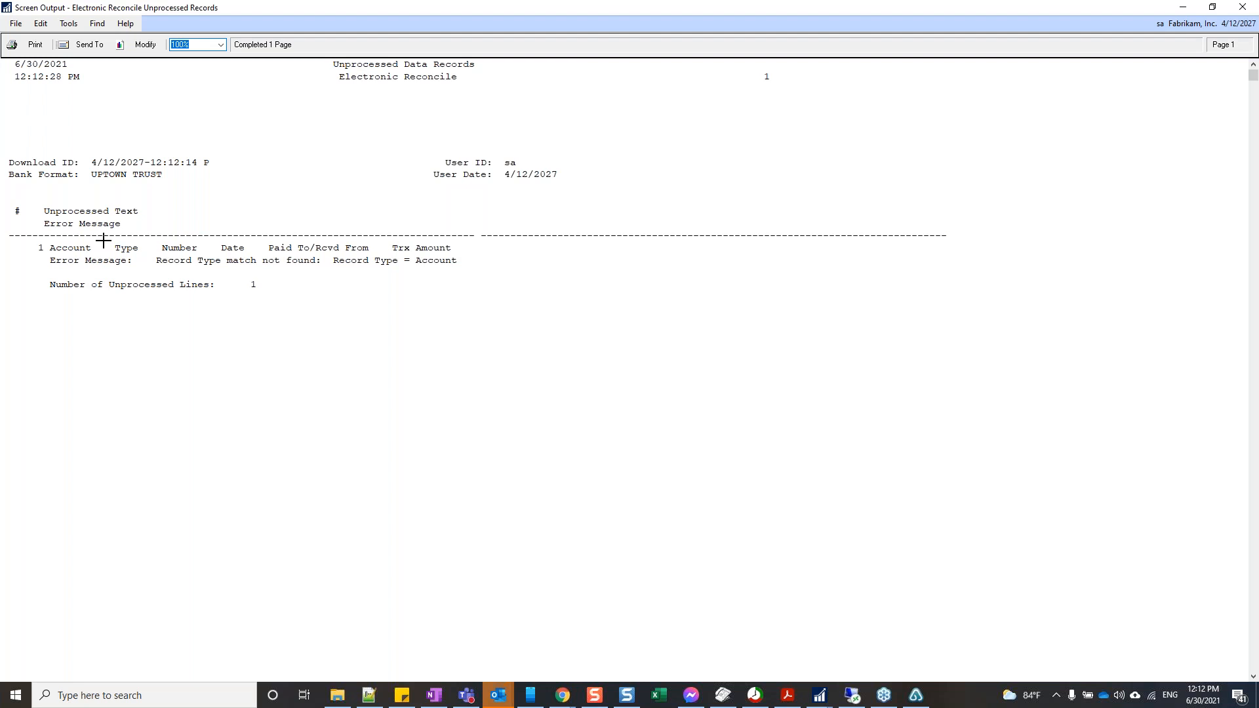
pyautogui.click(1241, 8)
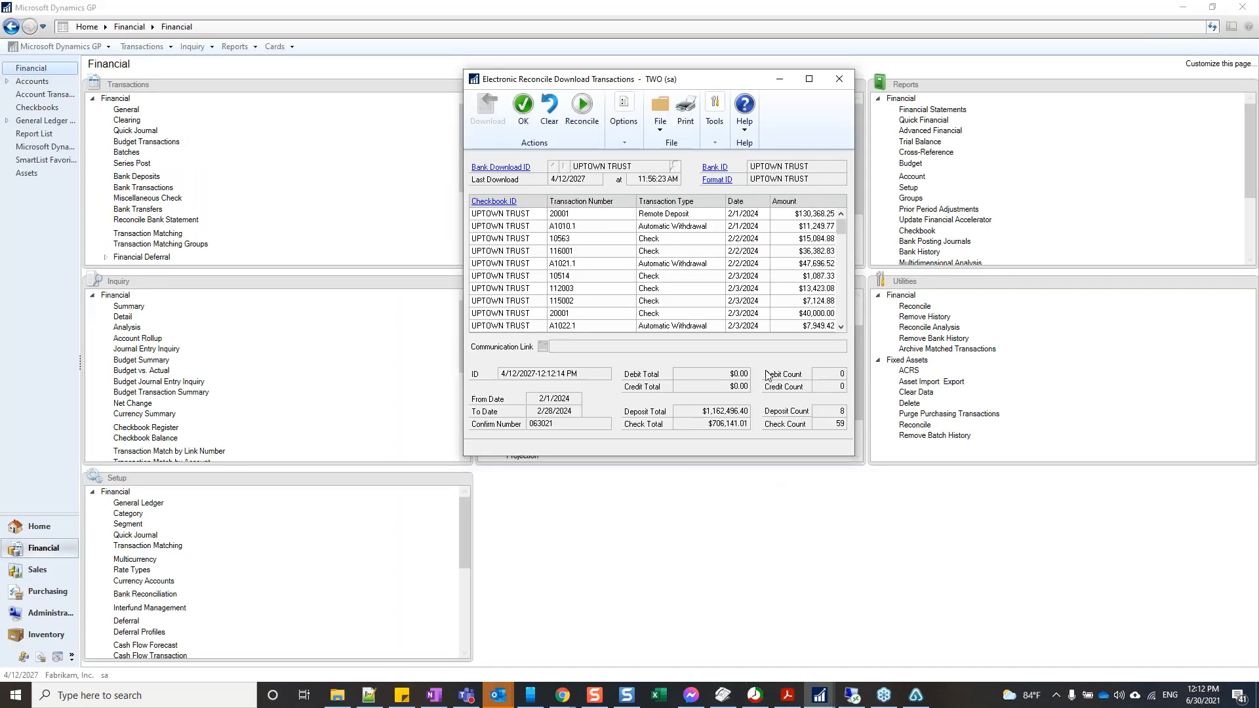
# - Look through the downloaded Uptown Trust transactions, checking their numbers, types, dates and amounts
pyautogui.click(597, 216)
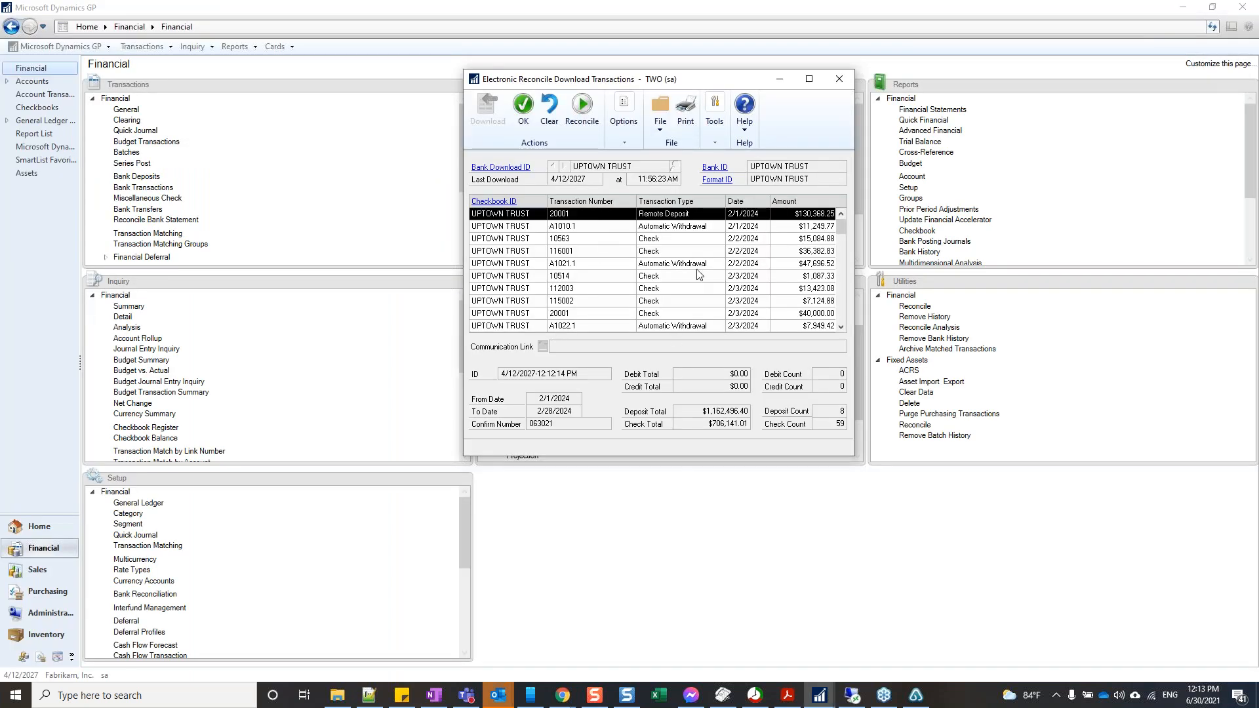
pyautogui.scroll(-10, 700, 275)
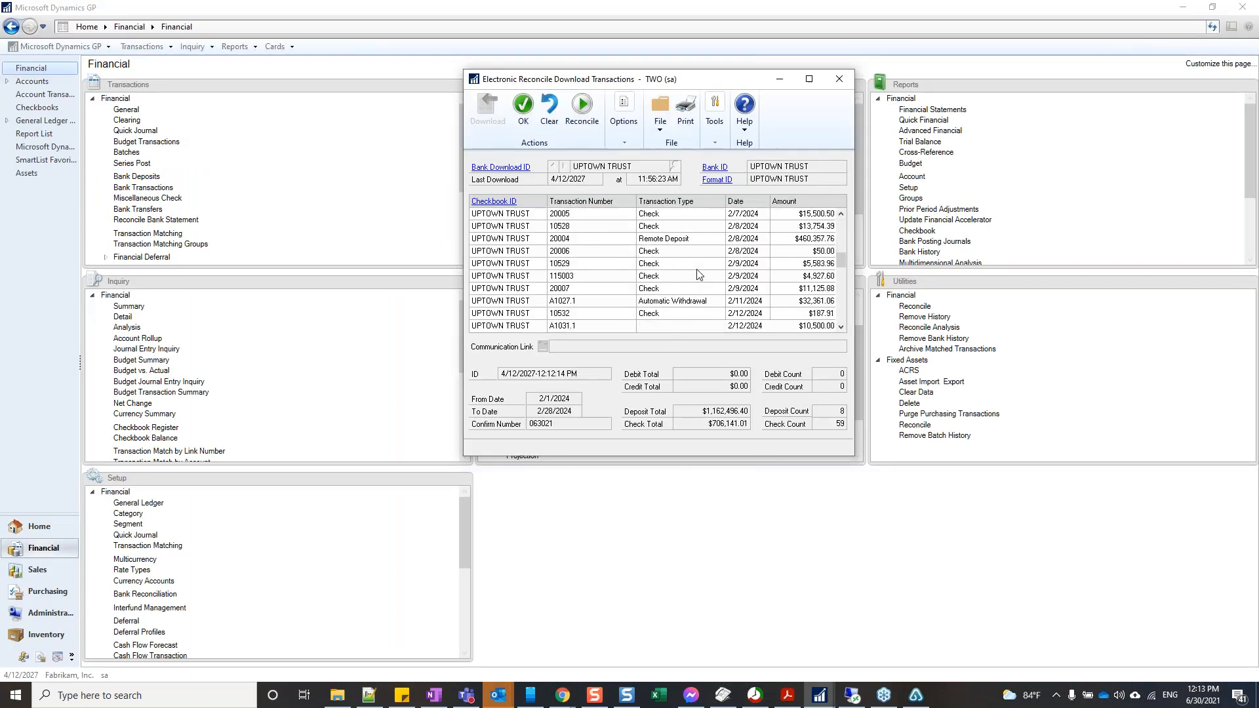
pyautogui.scroll(-10, 699, 275)
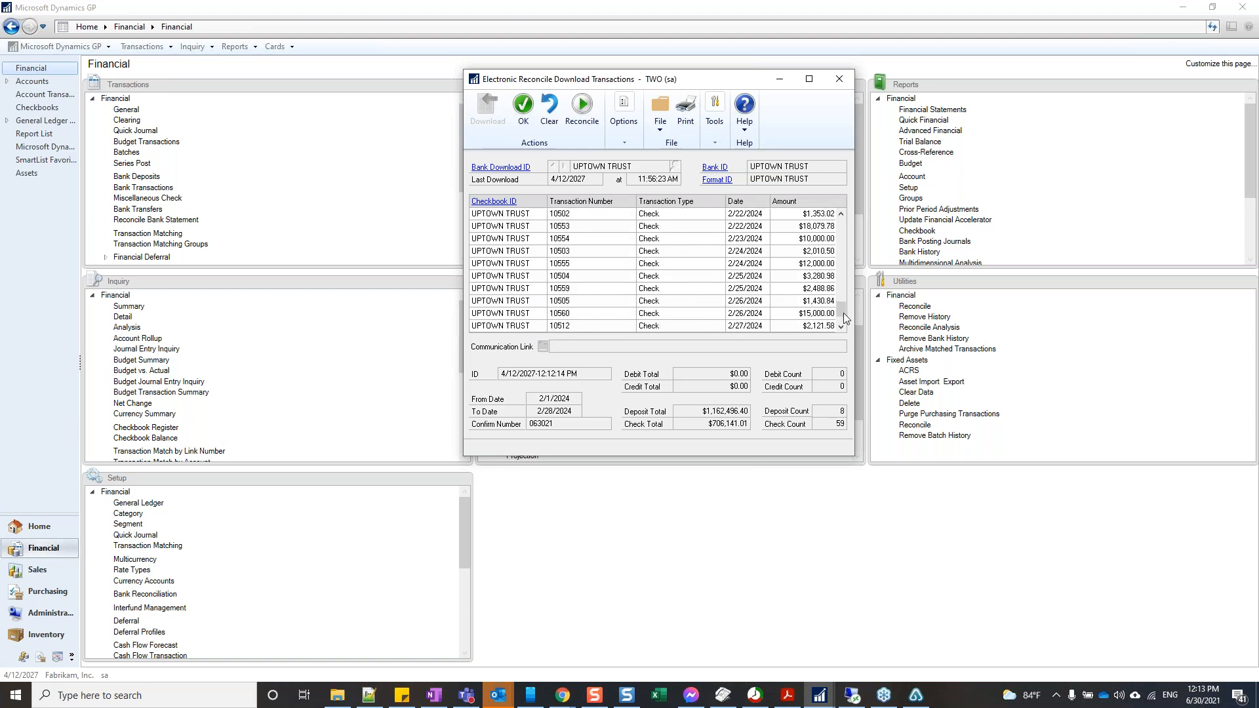
# - Return to the start of the downloaded Uptown Trust transactions, select withdrawal A1021.1, and close the download window
pyautogui.moveTo(842, 314); pyautogui.dragTo(841, 225)
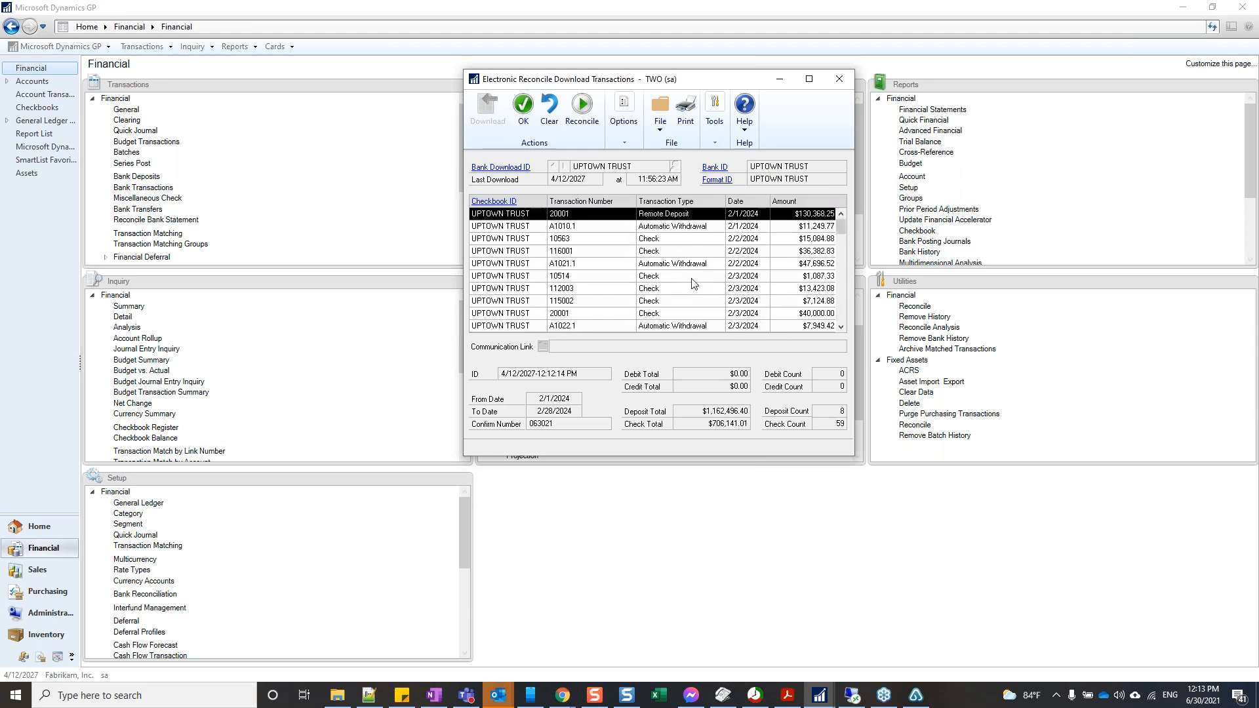
pyautogui.click(658, 266)
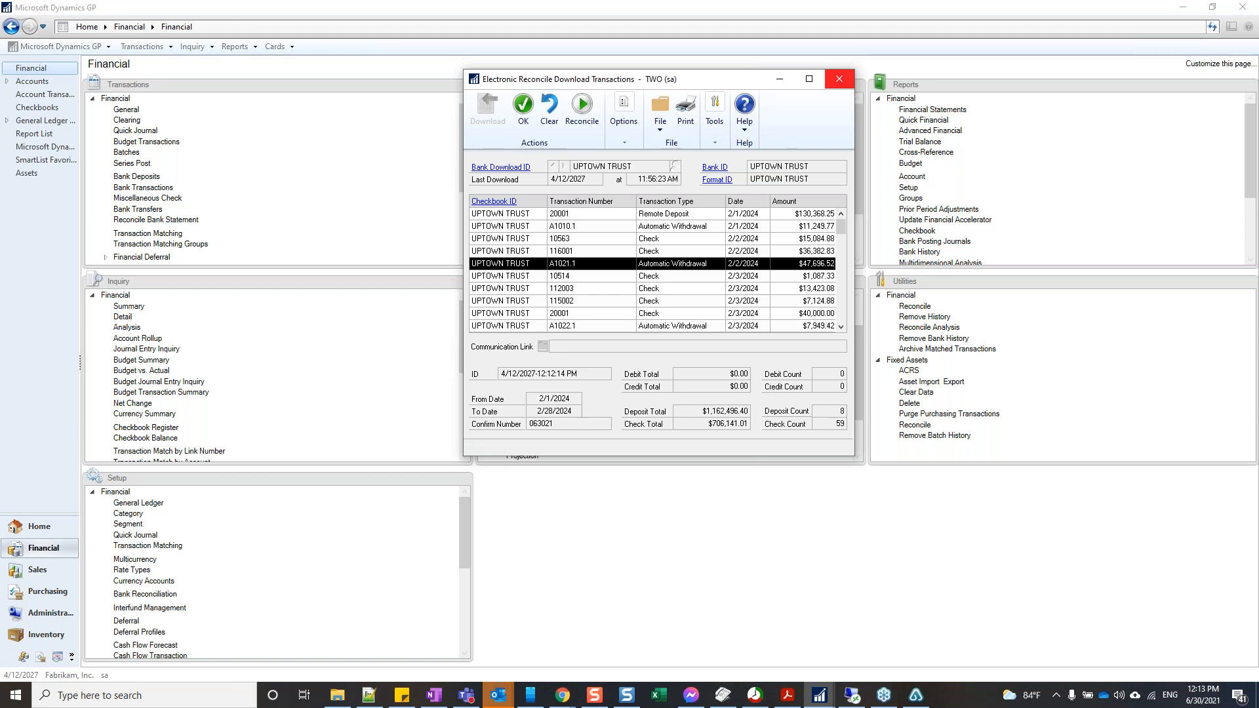
pyautogui.click(839, 78)
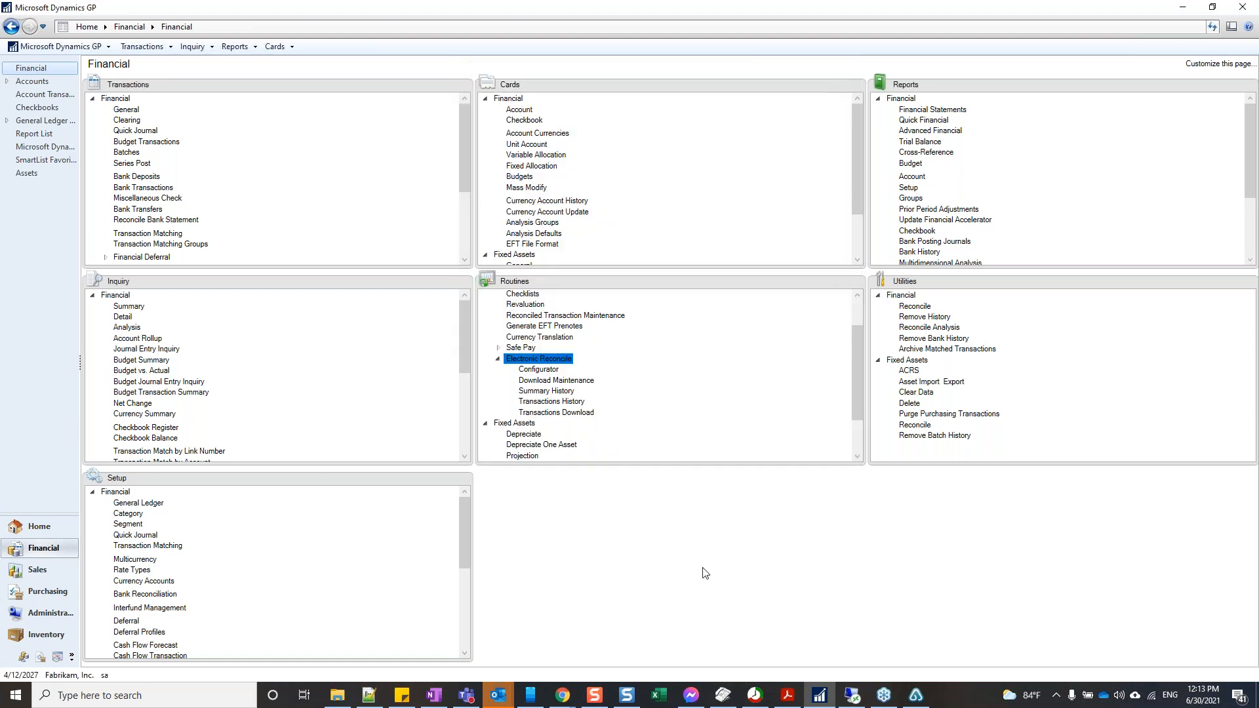
# - View the Electronic Reconcile download summary history for bank download ID UPTOWN TRUST, and close it
pyautogui.click(558, 392)
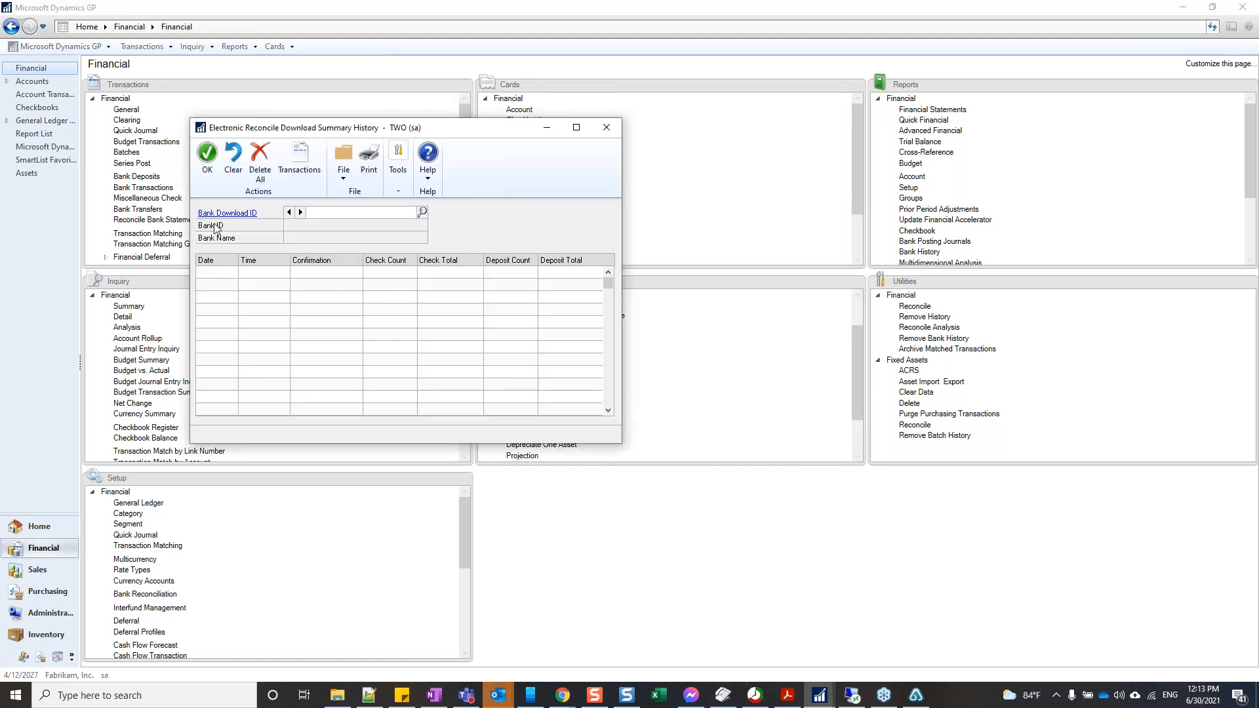
pyautogui.click(423, 215)
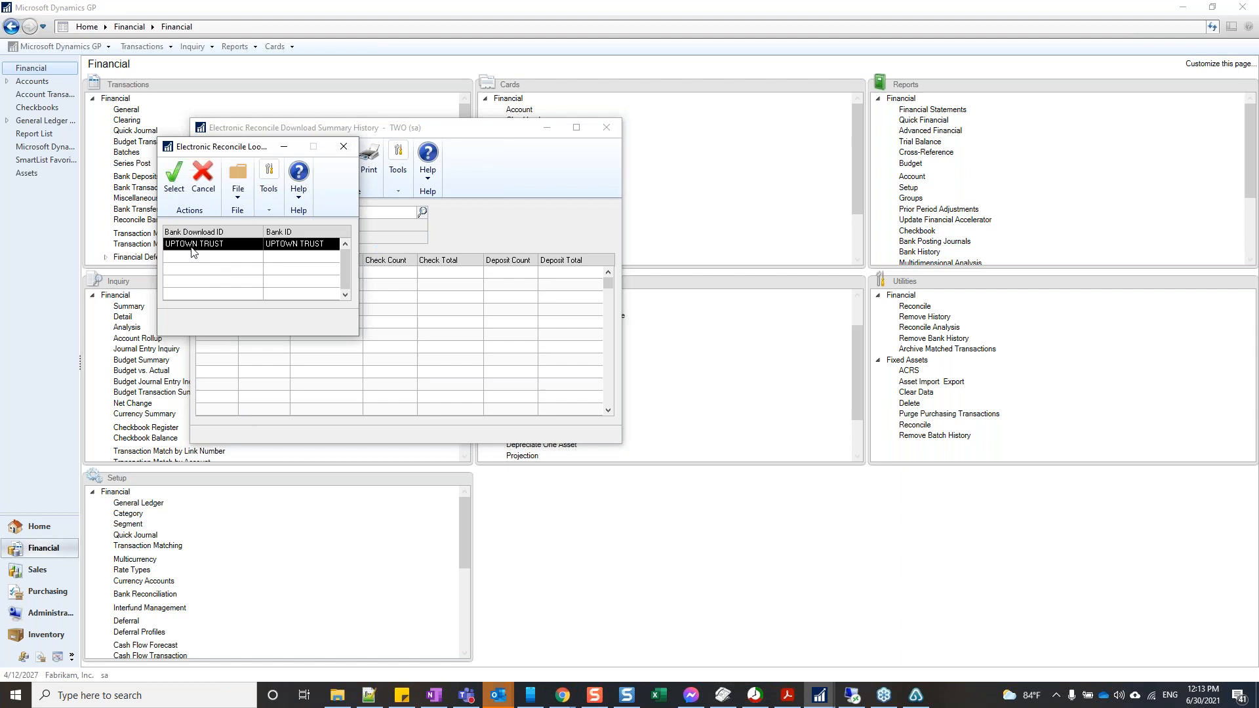
pyautogui.doubleClick(176, 245)
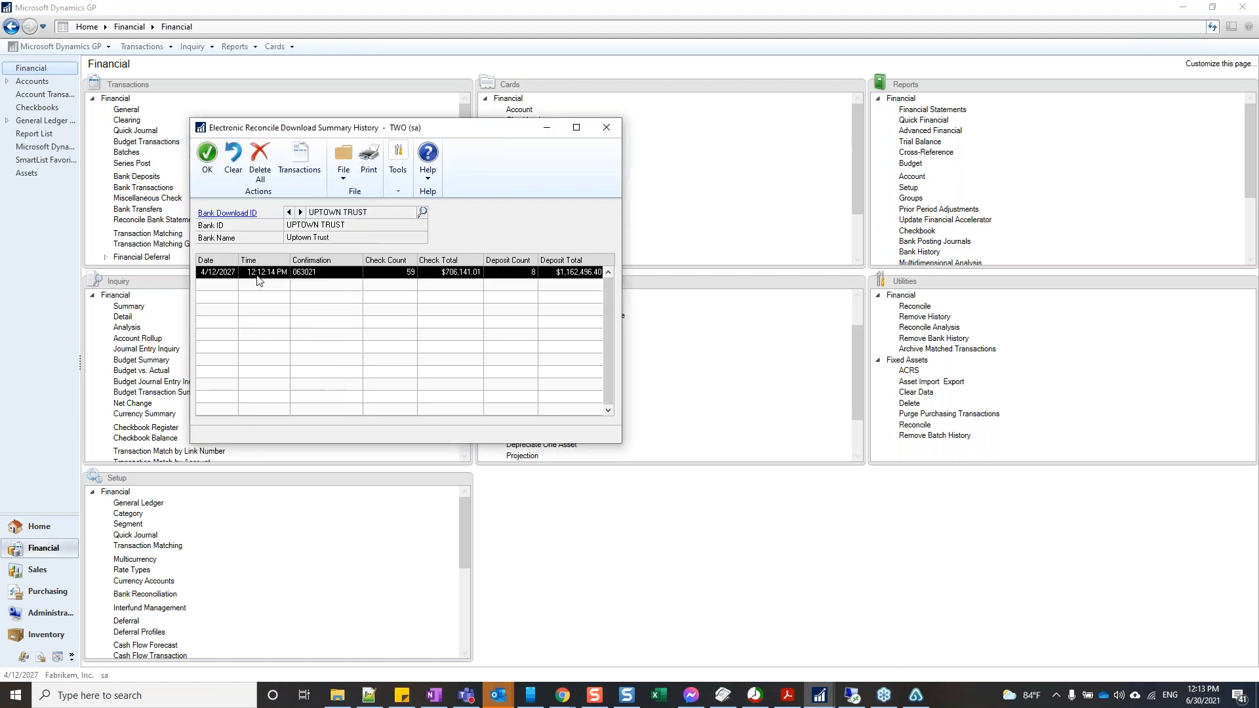
pyautogui.click(613, 132)
# - View the Electronic Reconcile download transactions history for bank download ID UPTOWN TRUST, and close it
pyautogui.click(549, 403)
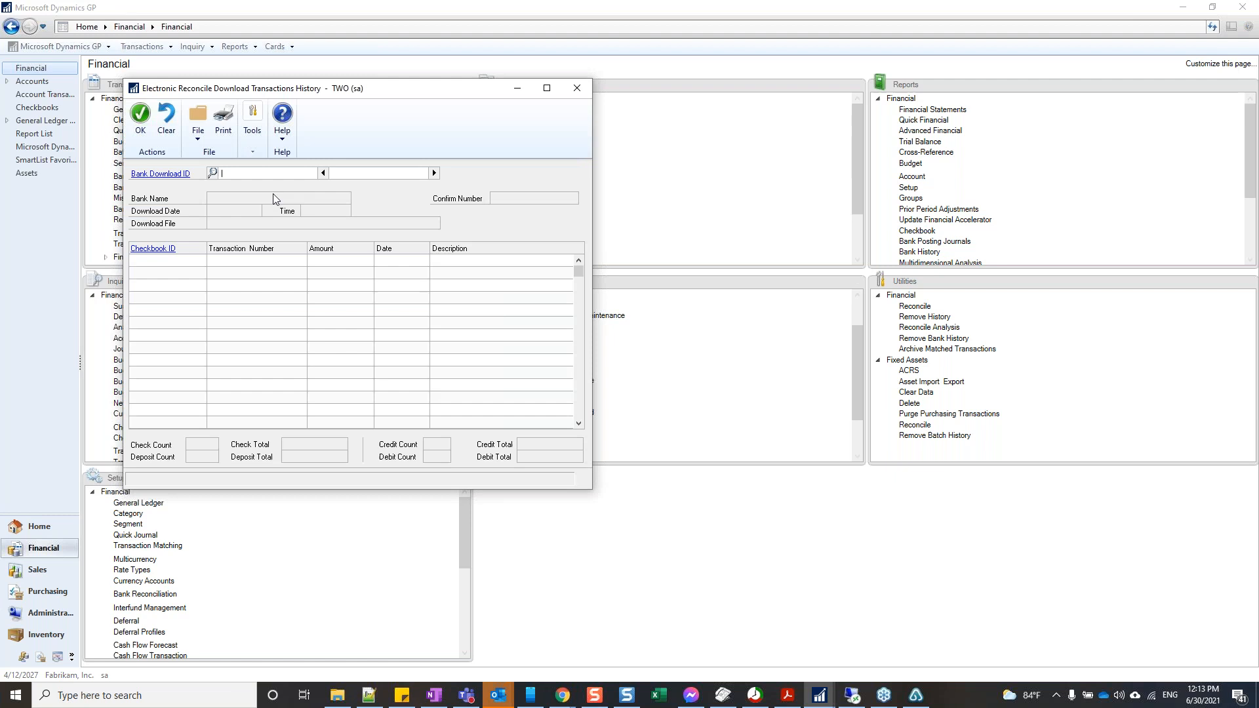
pyautogui.click(213, 174)
pyautogui.doubleClick(197, 244)
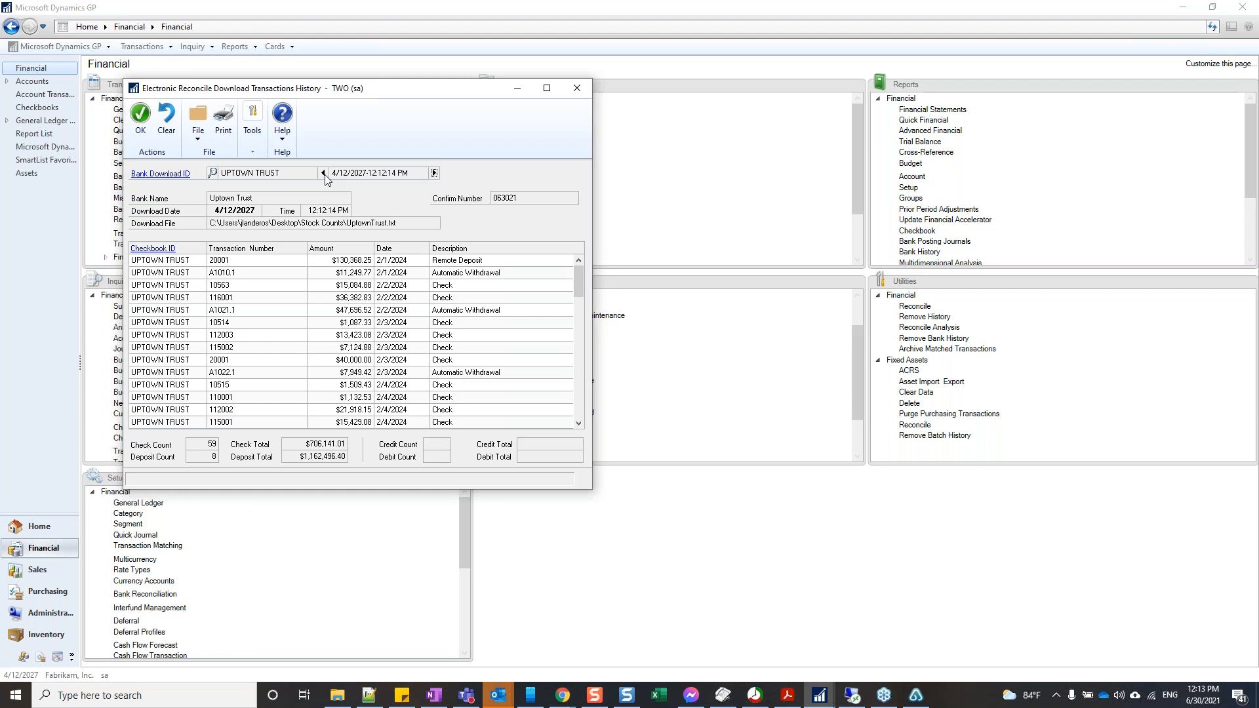
pyautogui.click(585, 90)
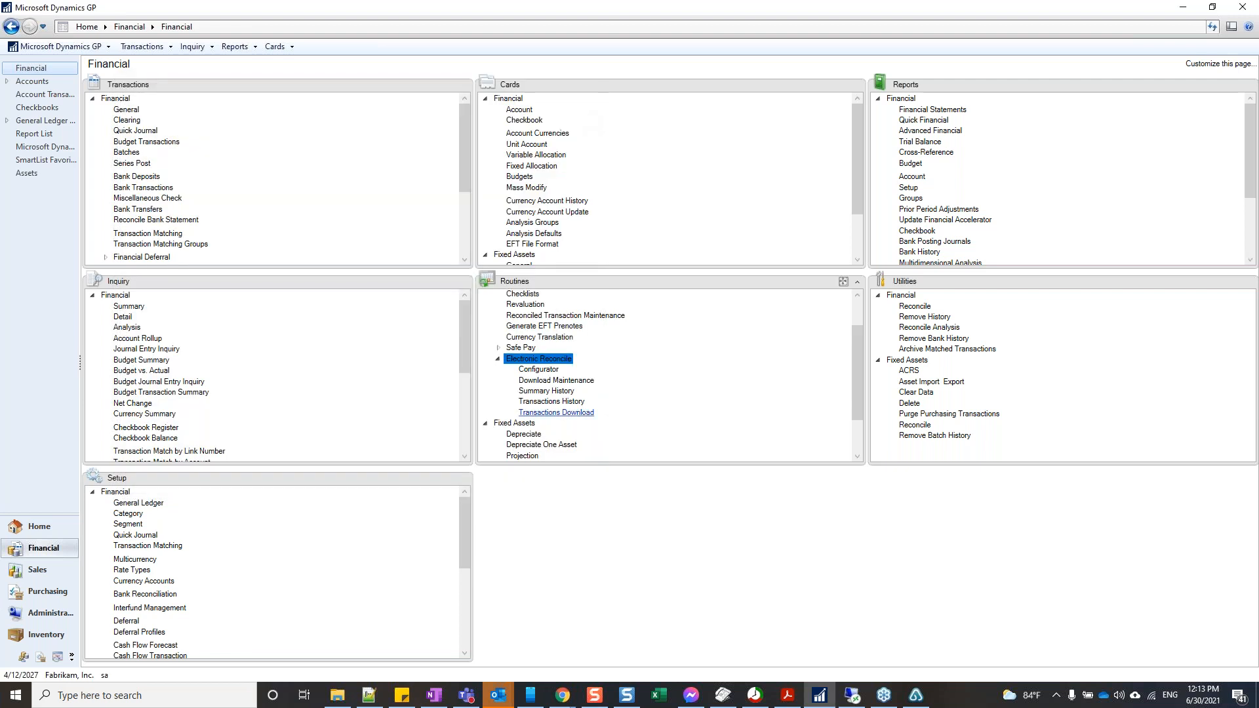
# - Dismiss the empty transactions history and recheck the UPTOWN TRUST download in the summary history
pyautogui.click(555, 409)
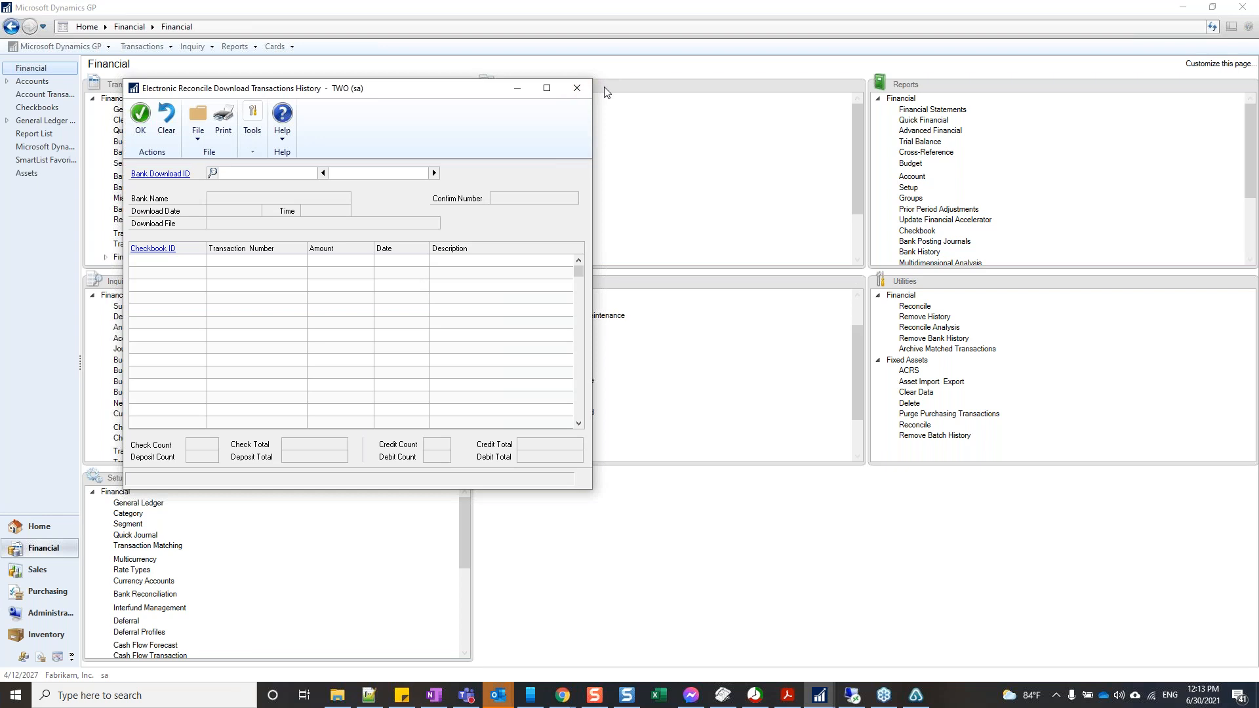
pyautogui.click(579, 88)
pyautogui.click(531, 392)
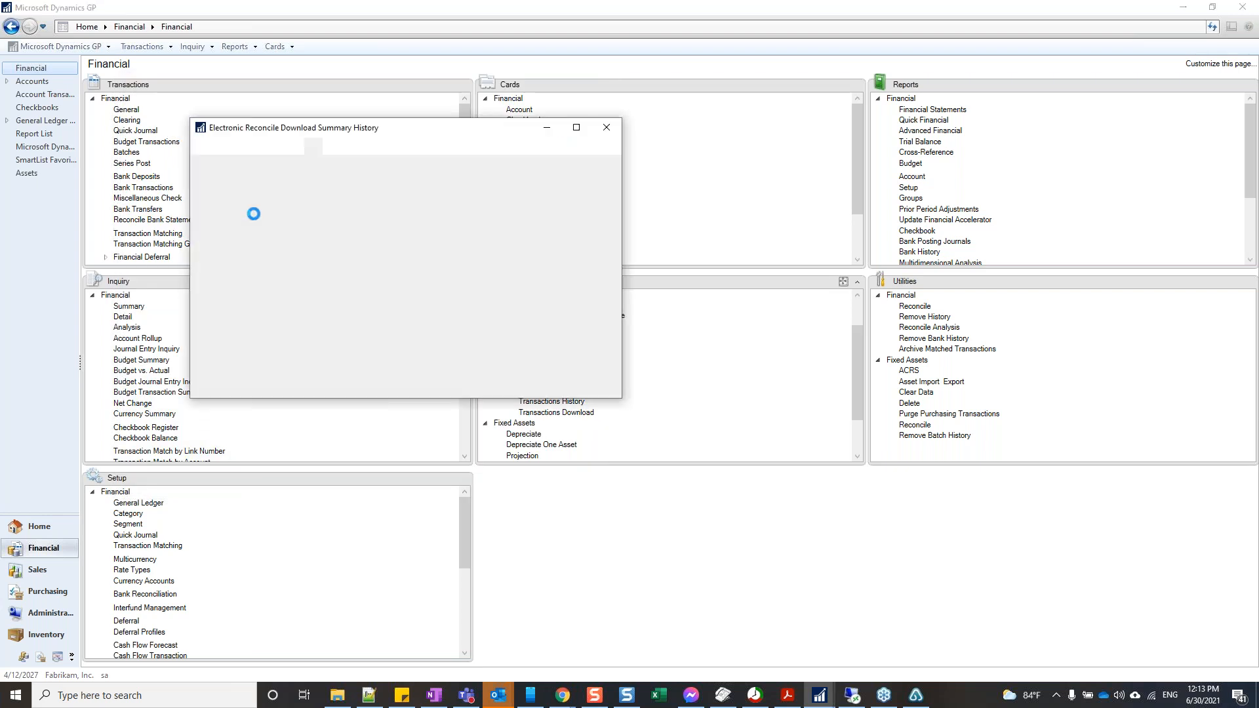
pyautogui.click(300, 212)
pyautogui.click(337, 274)
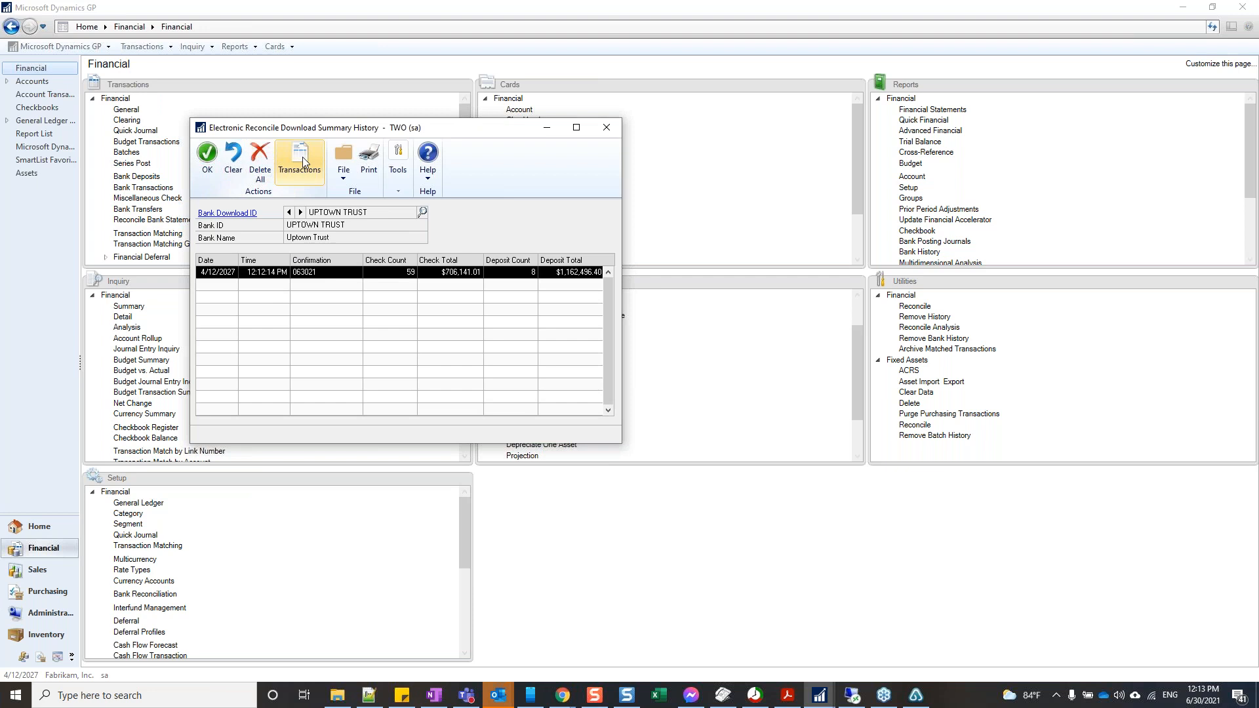
pyautogui.click(607, 128)
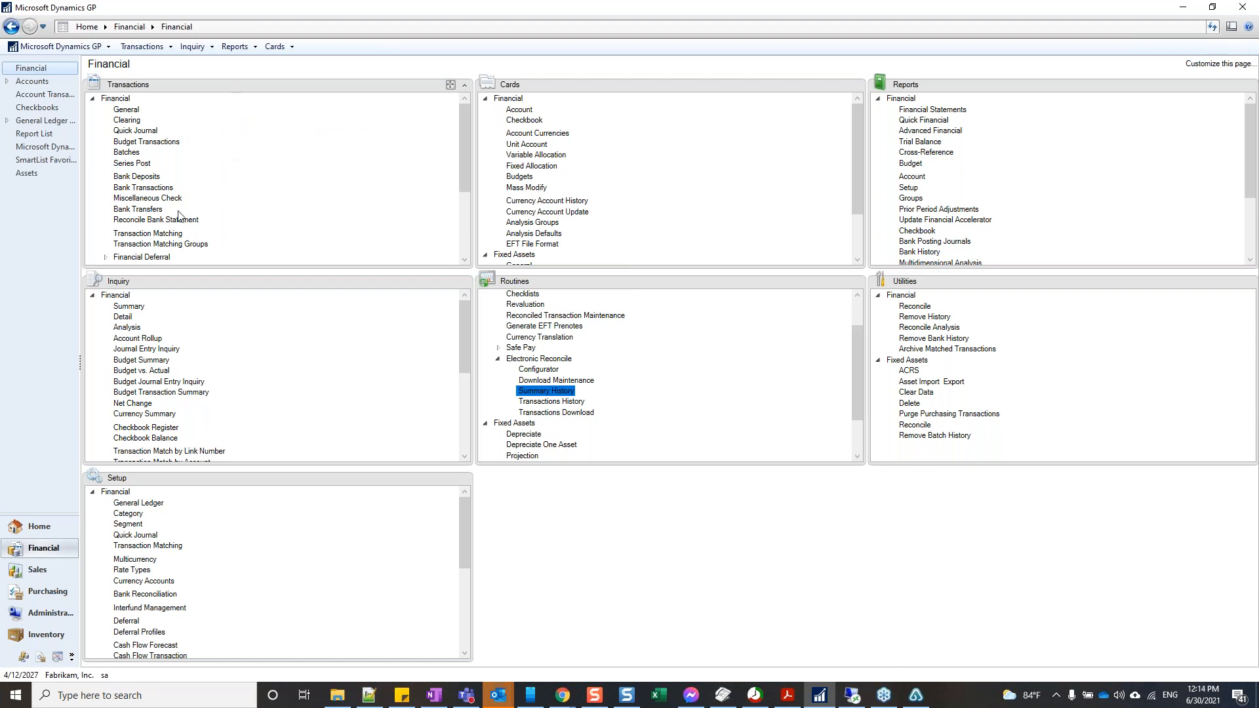
# - Reopen Electronic Reconcile Download Transactions, load UPTOWN TRUST to check its last download, and close the window
pyautogui.click(536, 410)
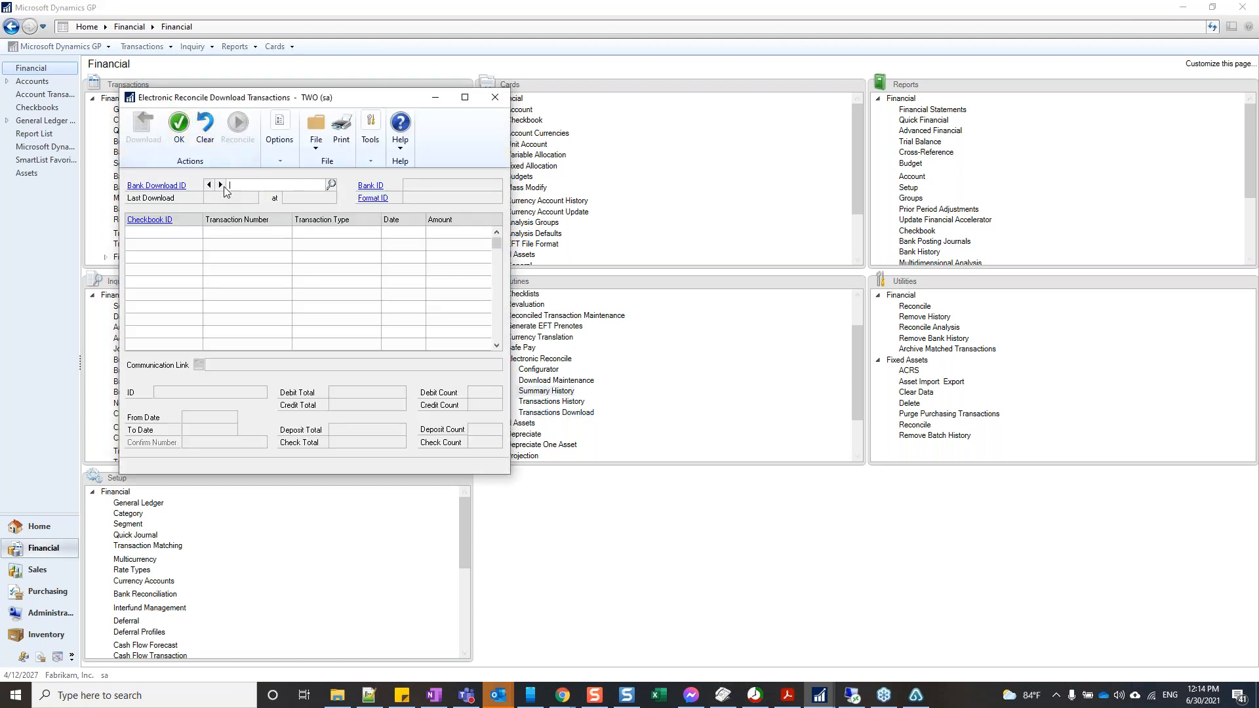
pyautogui.click(220, 185)
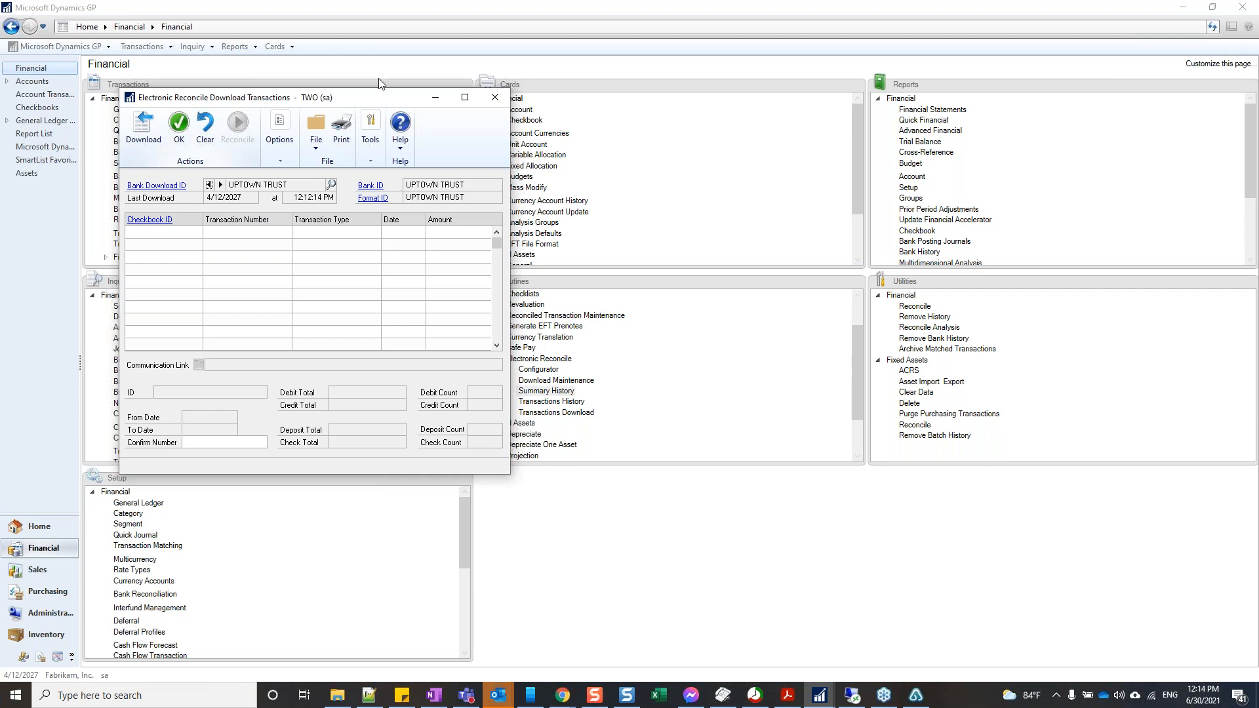
pyautogui.click(496, 97)
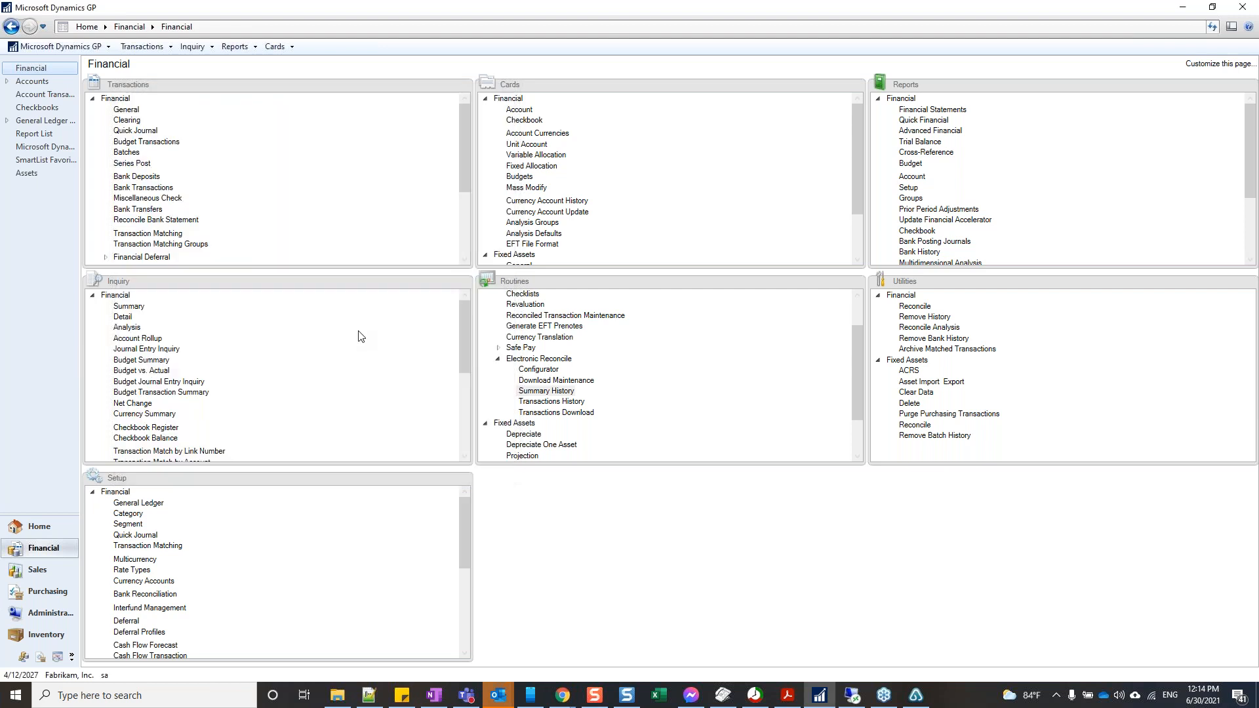
# - Open Reconcile Bank Statements and select the UPTOWN TRUST checkbook
pyautogui.click(167, 221)
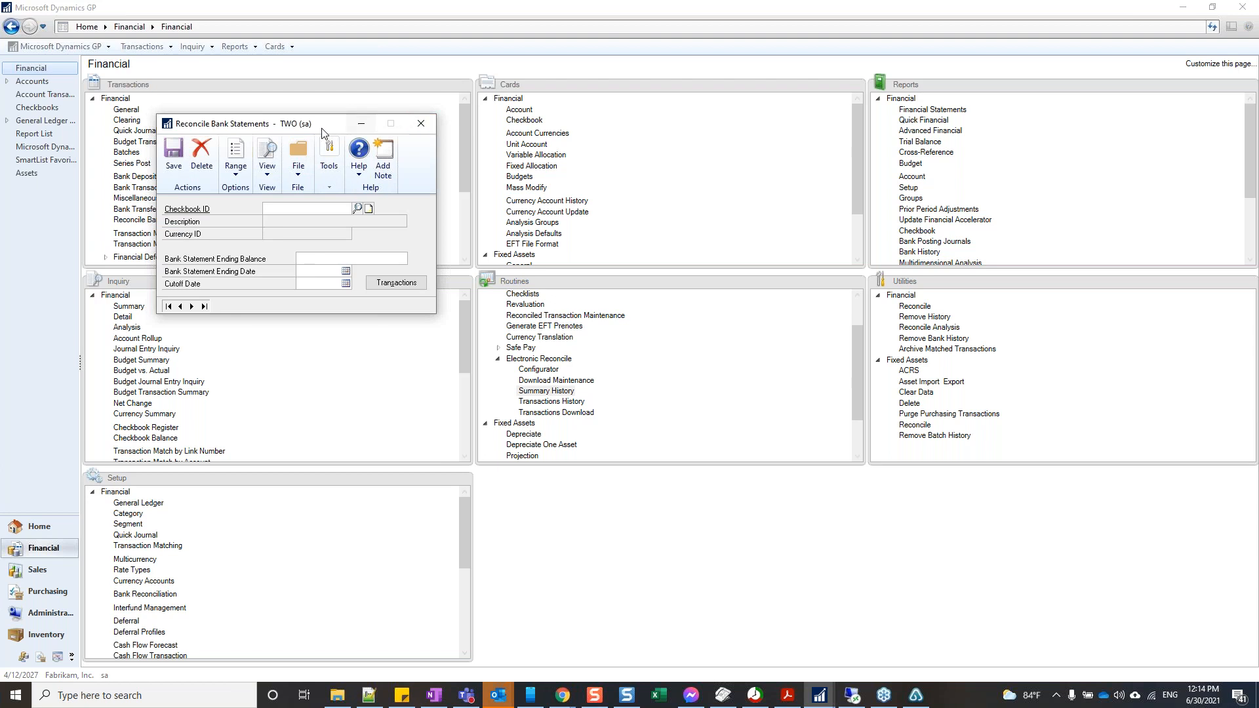
pyautogui.moveTo(307, 133); pyautogui.dragTo(399, 130)
pyautogui.click(451, 206)
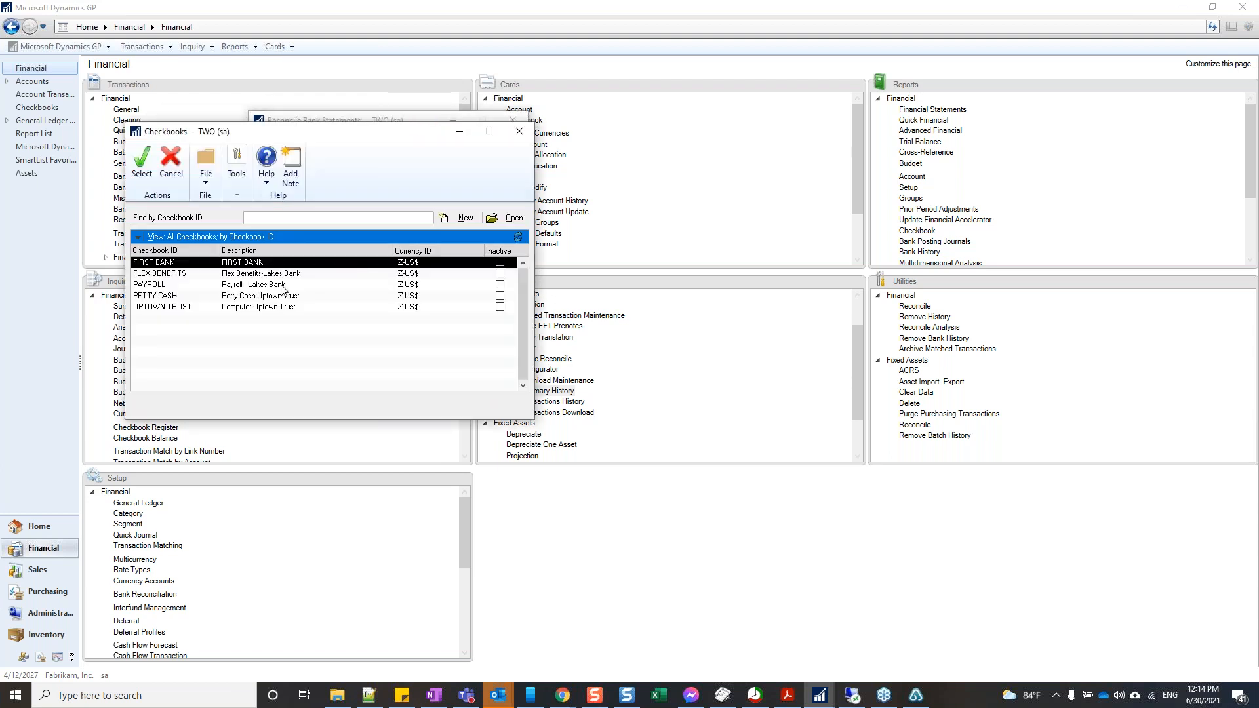
pyautogui.doubleClick(354, 307)
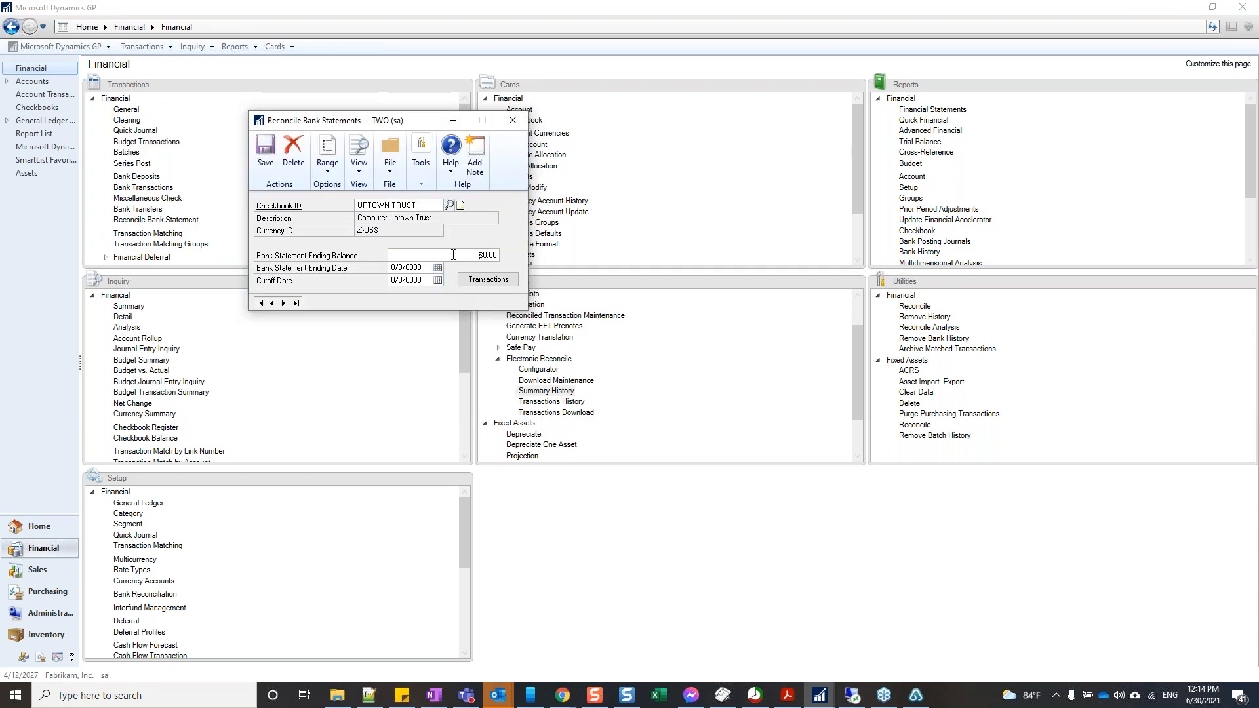
# - Set the bank statement ending balance to $648,344.56 and both the ending date and cutoff date to 2/28/2024
pyautogui.write('648344.56')
pyautogui.press('Tab')
pyautogui.write('02282024')
pyautogui.press('Tab')
pyautogui.write('02282024')
pyautogui.press('Tab')
# - Load the statement's transactions, matching deposits by amount within the eight-day grace period, and output the Unprocessed Transactions report to the screen
pyautogui.click(471, 280)
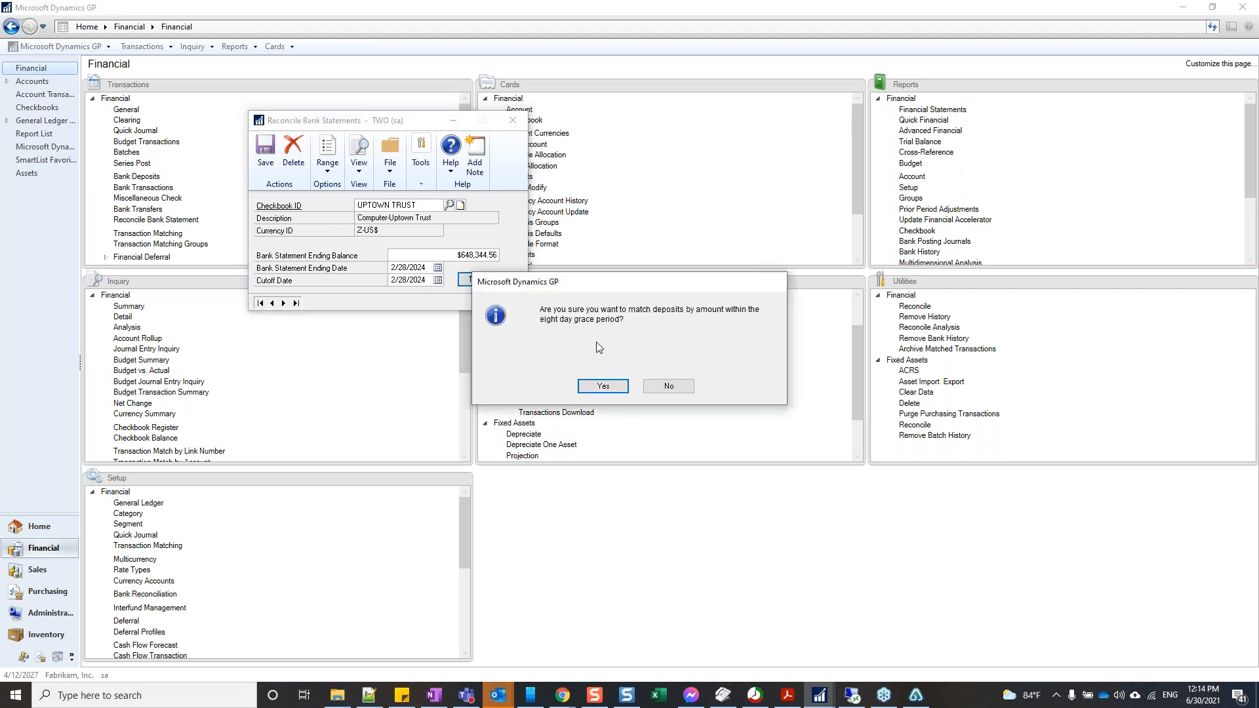
pyautogui.click(604, 387)
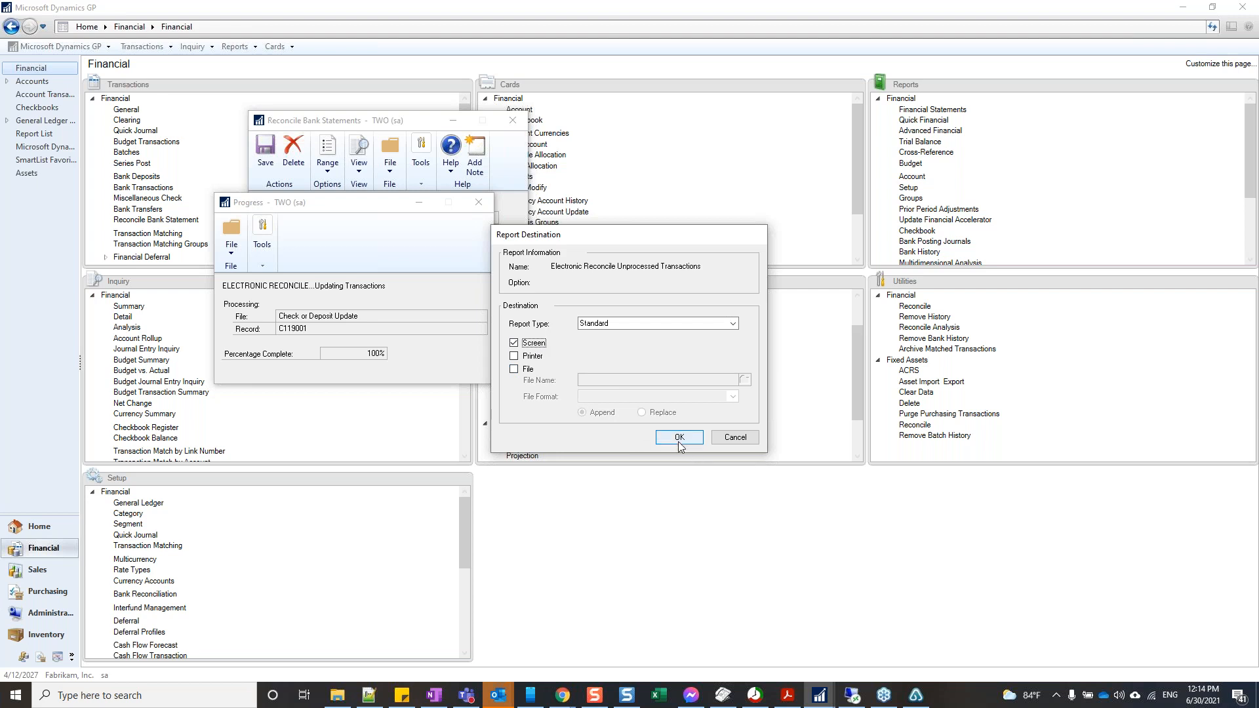
pyautogui.click(676, 439)
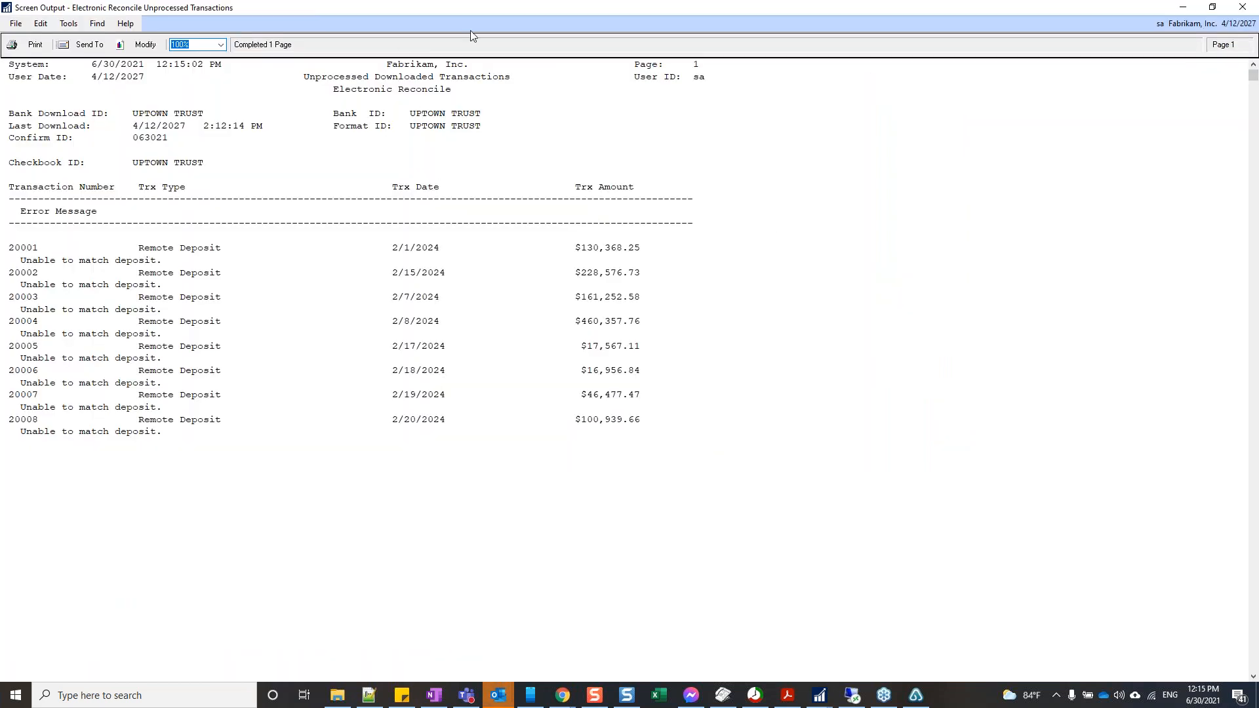
# - Shrink the Unprocessed Transactions report window and place it beside the Select Bank Transactions window
pyautogui.moveTo(486, 8); pyautogui.dragTo(827, 0)
pyautogui.moveTo(707, 3); pyautogui.dragTo(808, 46)
pyautogui.moveTo(1028, 372); pyautogui.dragTo(1255, 372)
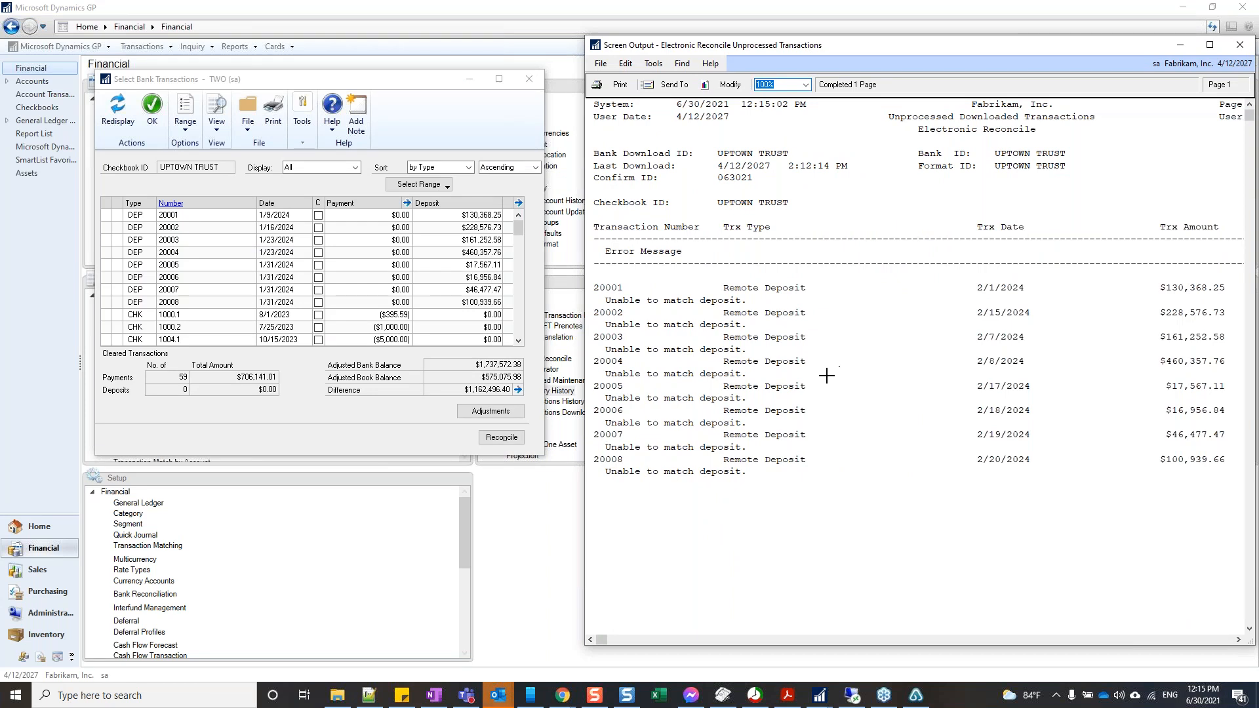
# - Look through the Select Bank Transactions list to check which checks and withdrawals are marked as cleared
pyautogui.click(520, 323)
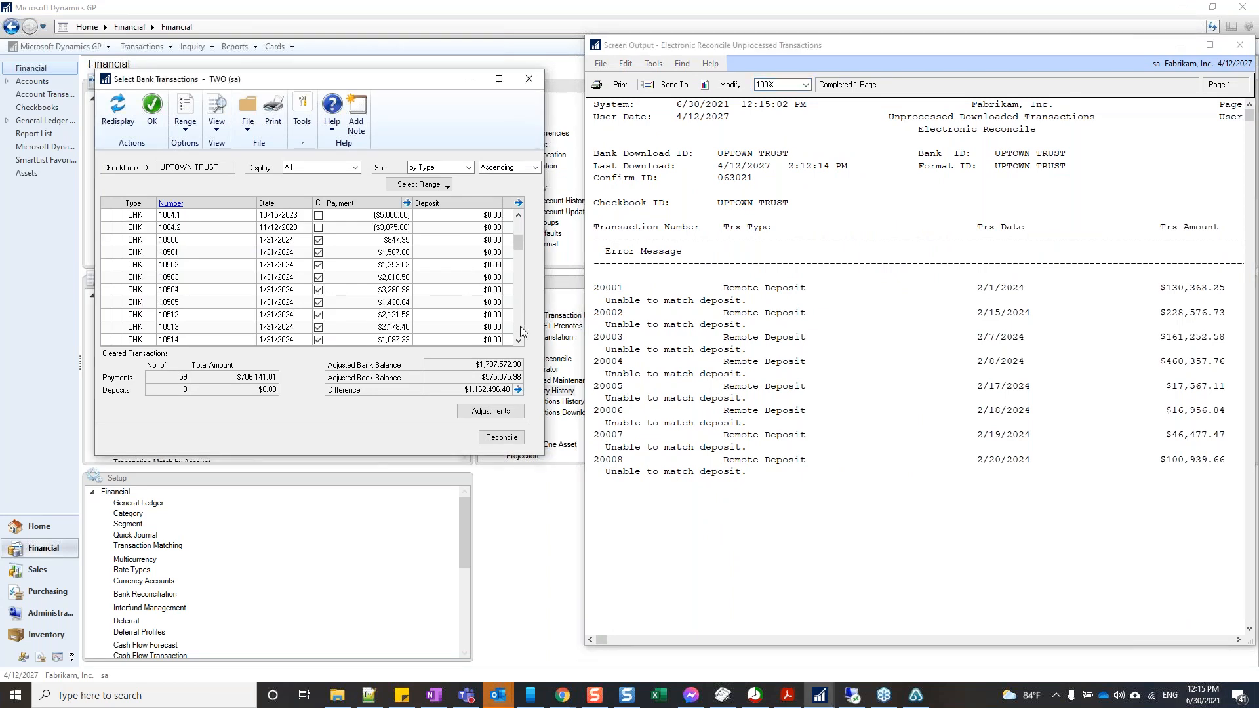
pyautogui.click(521, 324)
pyautogui.click(520, 324)
pyautogui.click(520, 324)
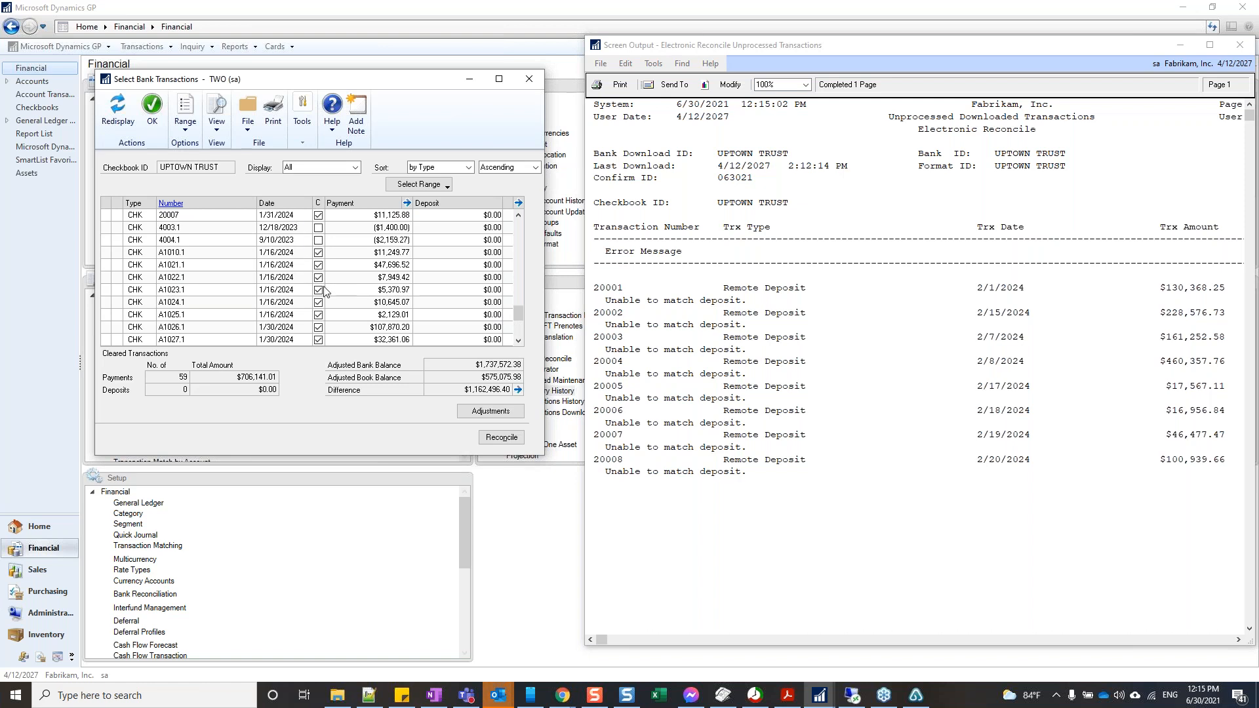
pyautogui.click(514, 320)
pyautogui.moveTo(516, 323); pyautogui.dragTo(518, 223)
# - Mark the eight unmatched deposits, 20001 through 20008, as cleared in Select Bank Transactions
pyautogui.click(318, 215)
pyautogui.click(318, 228)
pyautogui.click(318, 240)
pyautogui.click(318, 252)
pyautogui.click(318, 265)
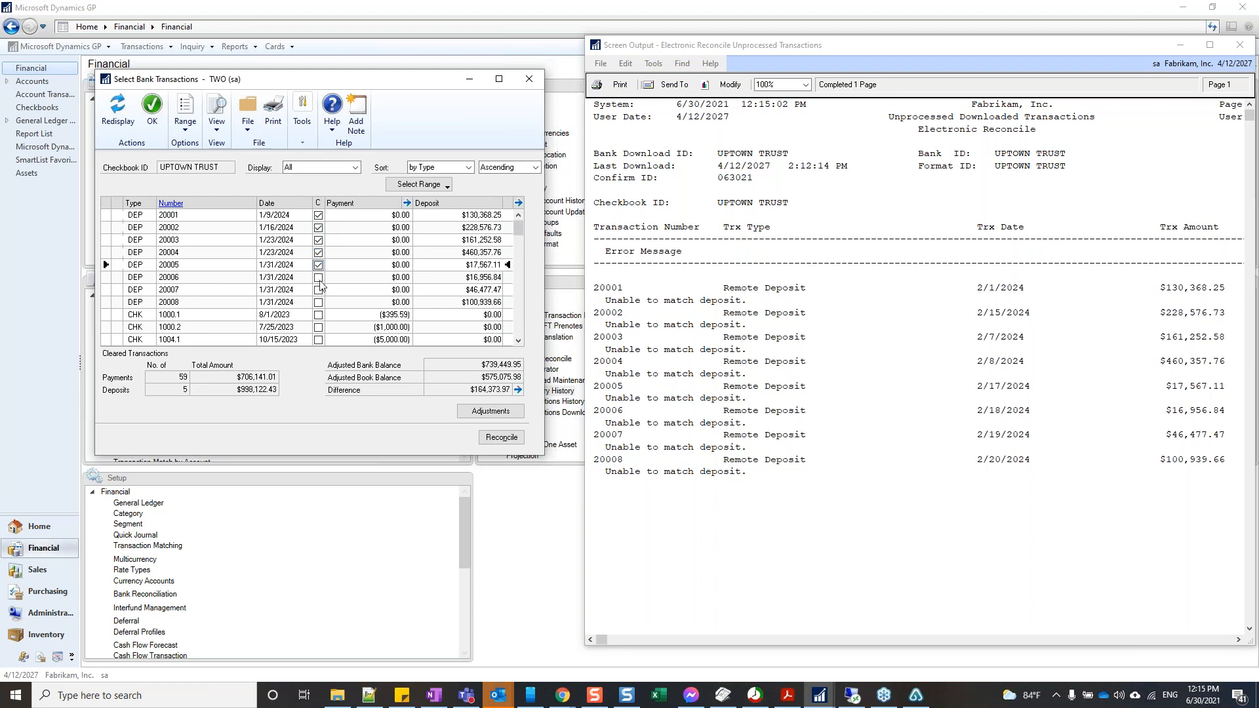
pyautogui.click(318, 277)
pyautogui.click(318, 290)
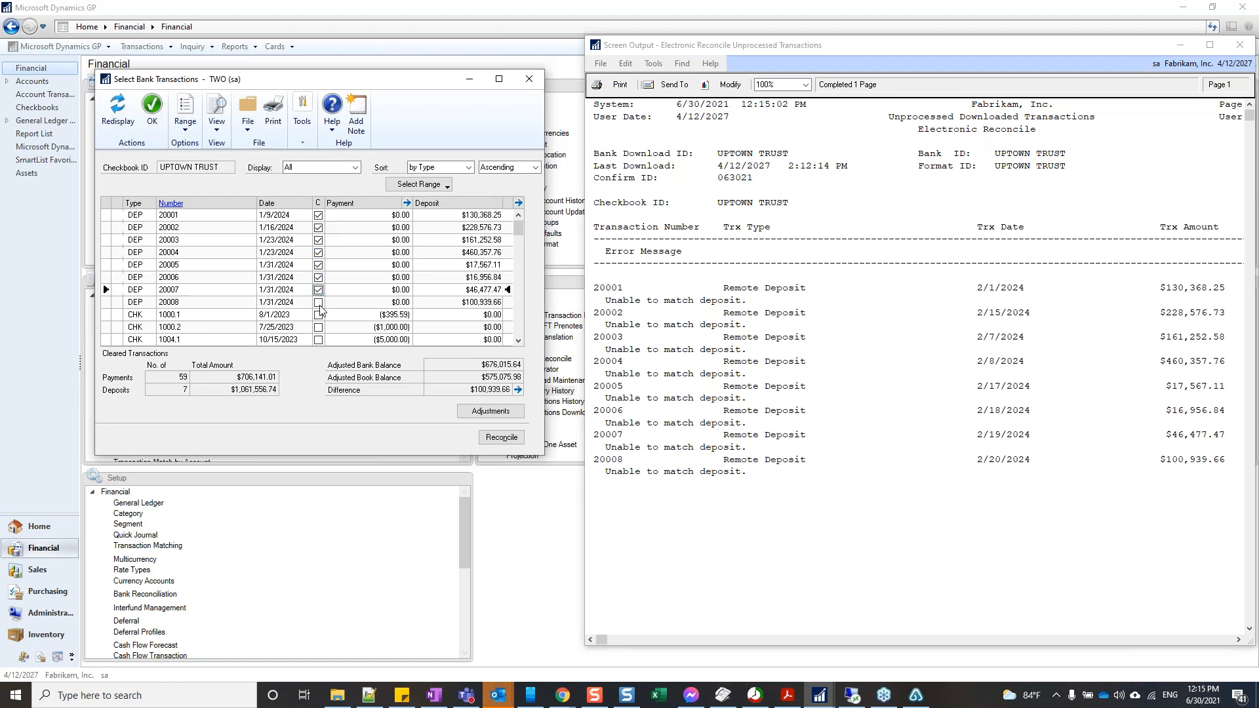
pyautogui.click(318, 302)
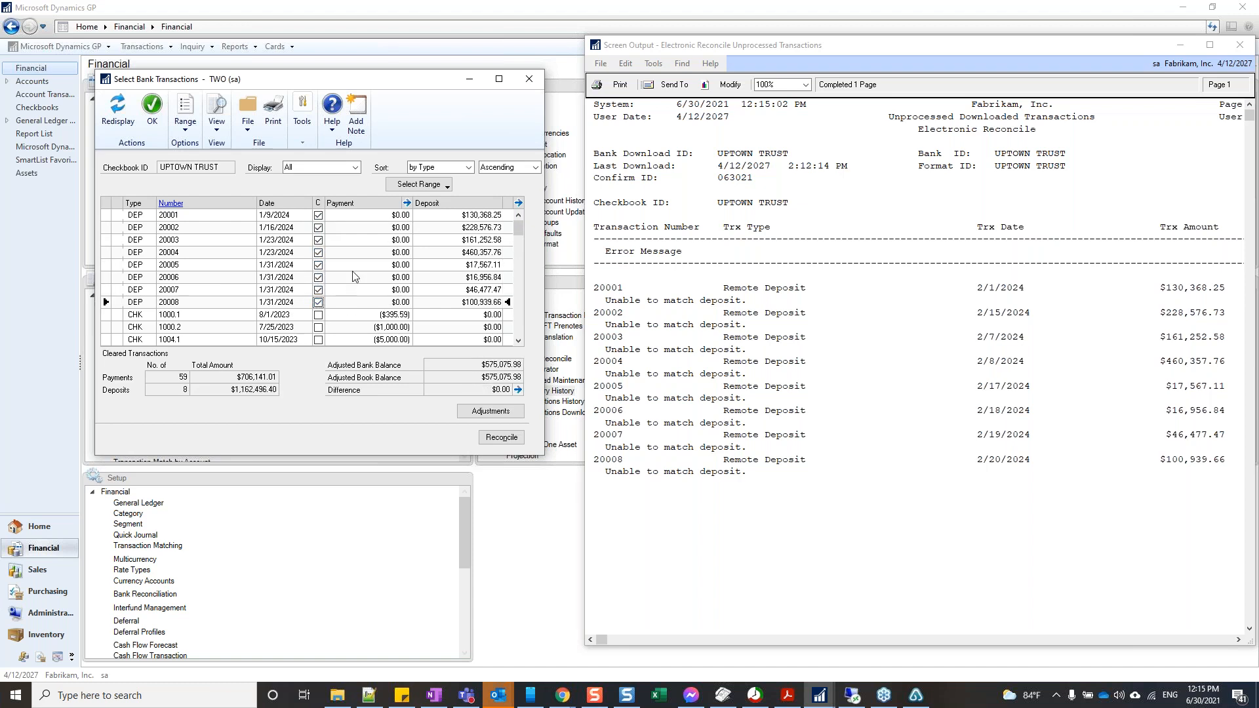
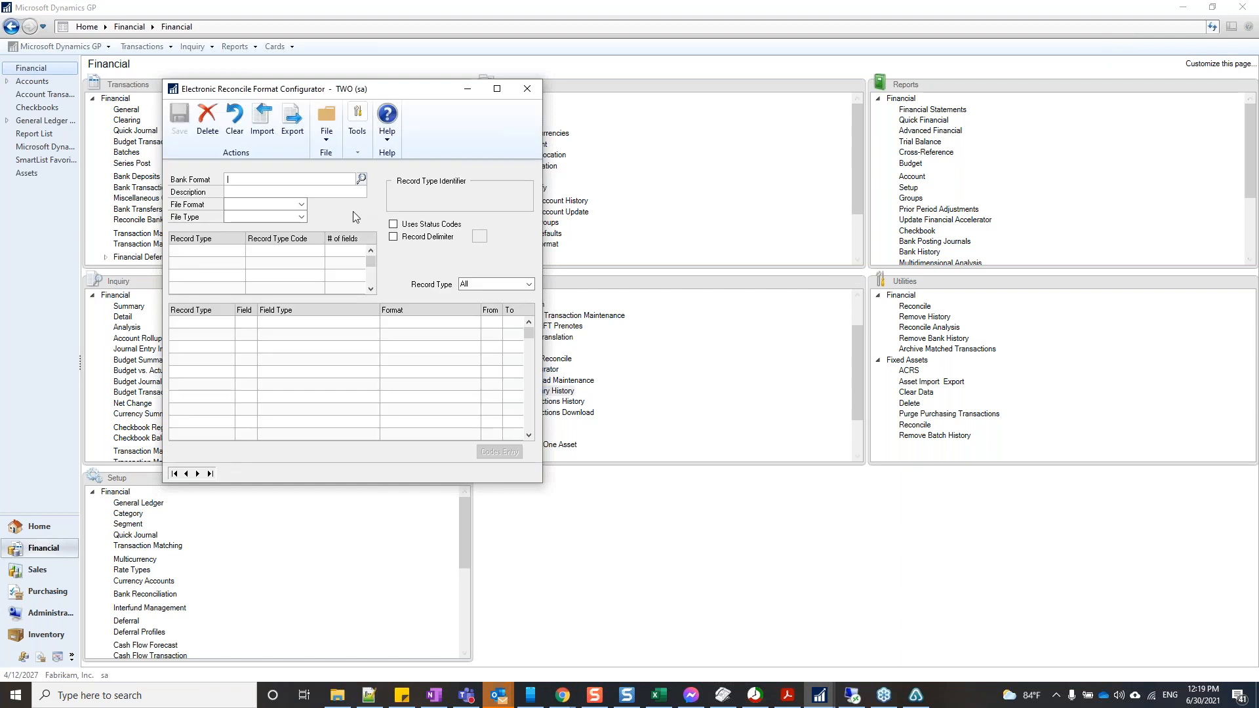
# - View the UPTOWN TRUST bank format in the Electronic Reconcile Format Configurator, and clear the form
pyautogui.moveTo(412, 96); pyautogui.dragTo(515, 91)
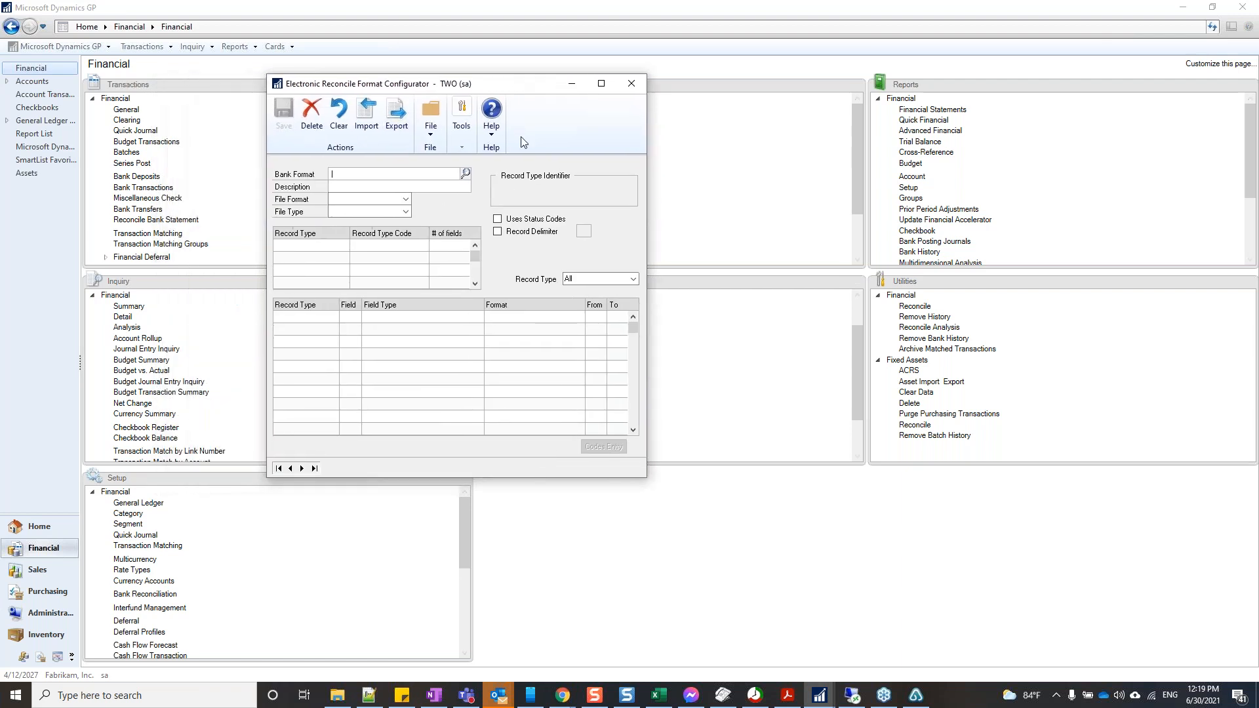
pyautogui.click(465, 173)
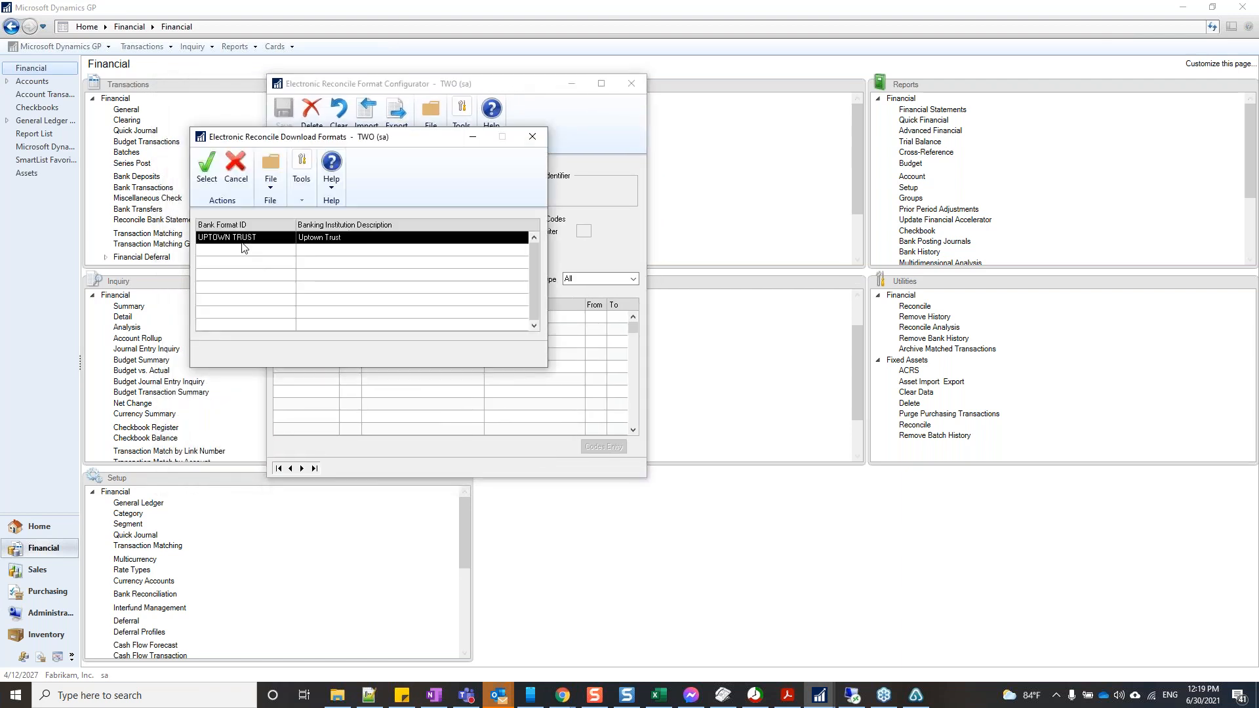
pyautogui.doubleClick(242, 242)
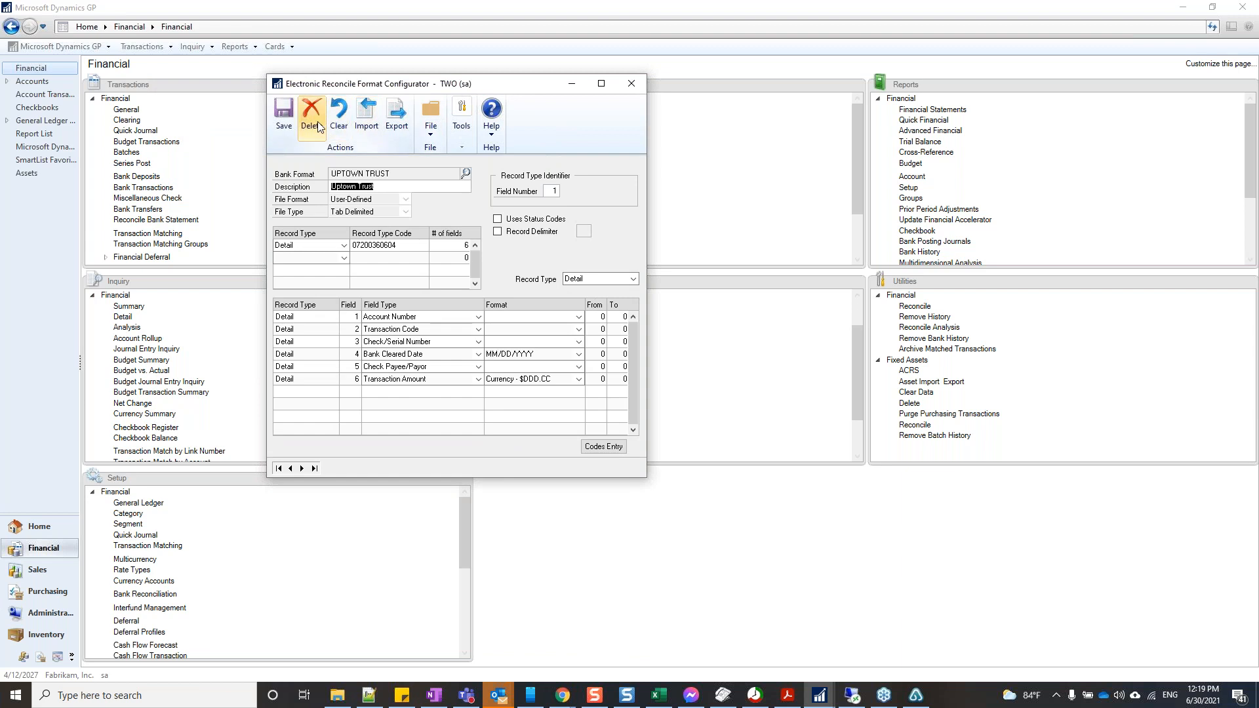
pyautogui.click(339, 117)
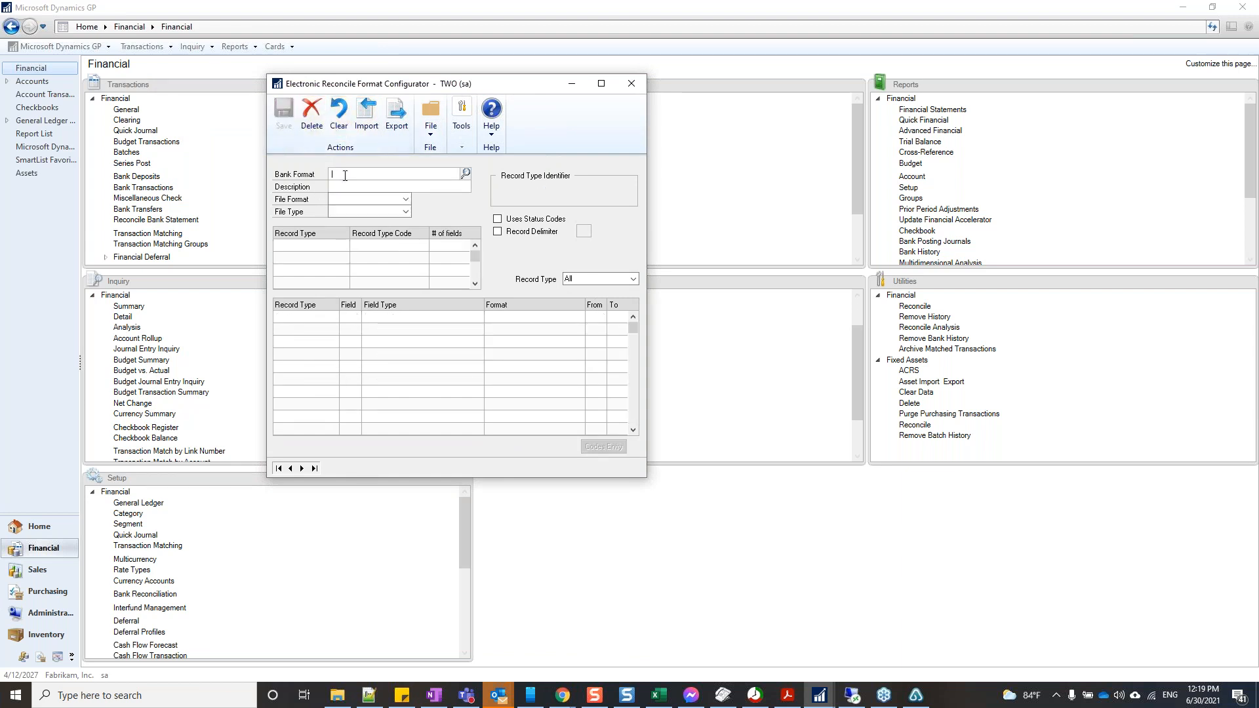
# - Start a new bank format named UPTOWN 2 and set its file format to BAI
pyautogui.click(346, 176)
pyautogui.write('UPTOWN 2')
pyautogui.press('Tab')
pyautogui.click(374, 199)
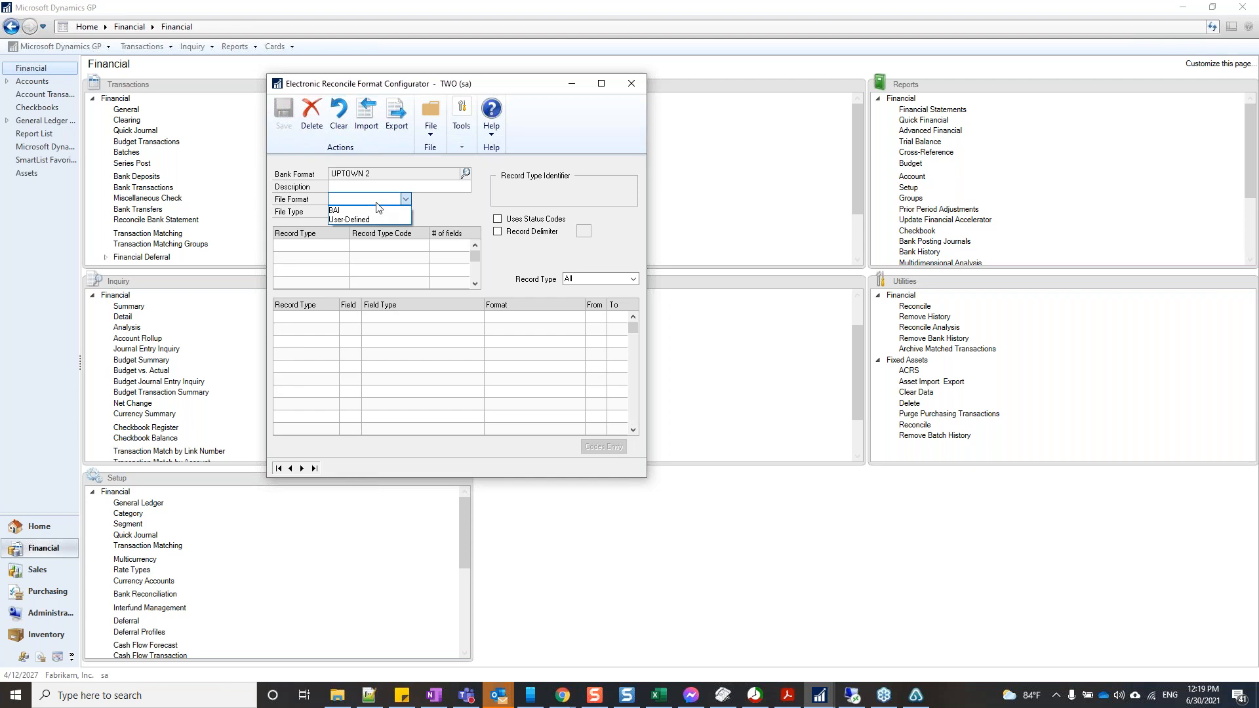
pyautogui.click(378, 211)
pyautogui.click(628, 385)
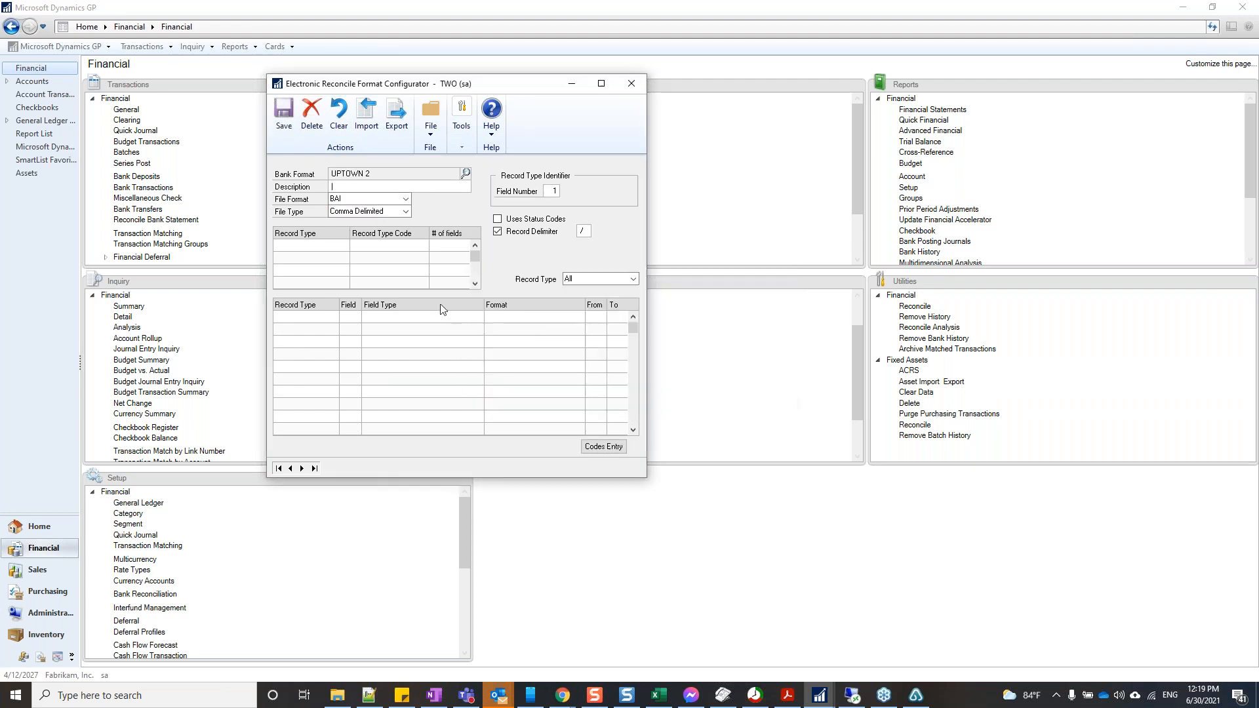
# - Enter "Description" as the UPTOWN 2 format's description and set its file type to Fixed Field
pyautogui.click(343, 187)
pyautogui.write('Delcription')
pyautogui.press('Tab')
pyautogui.click(367, 211)
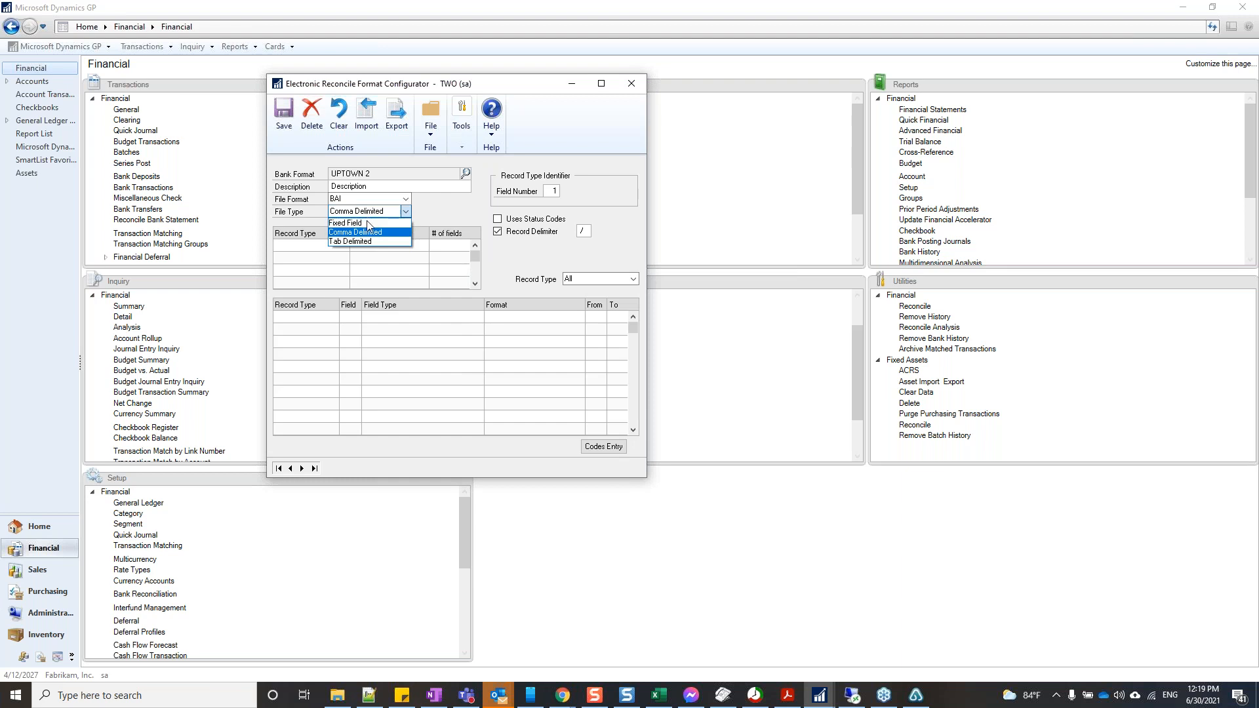
pyautogui.click(367, 223)
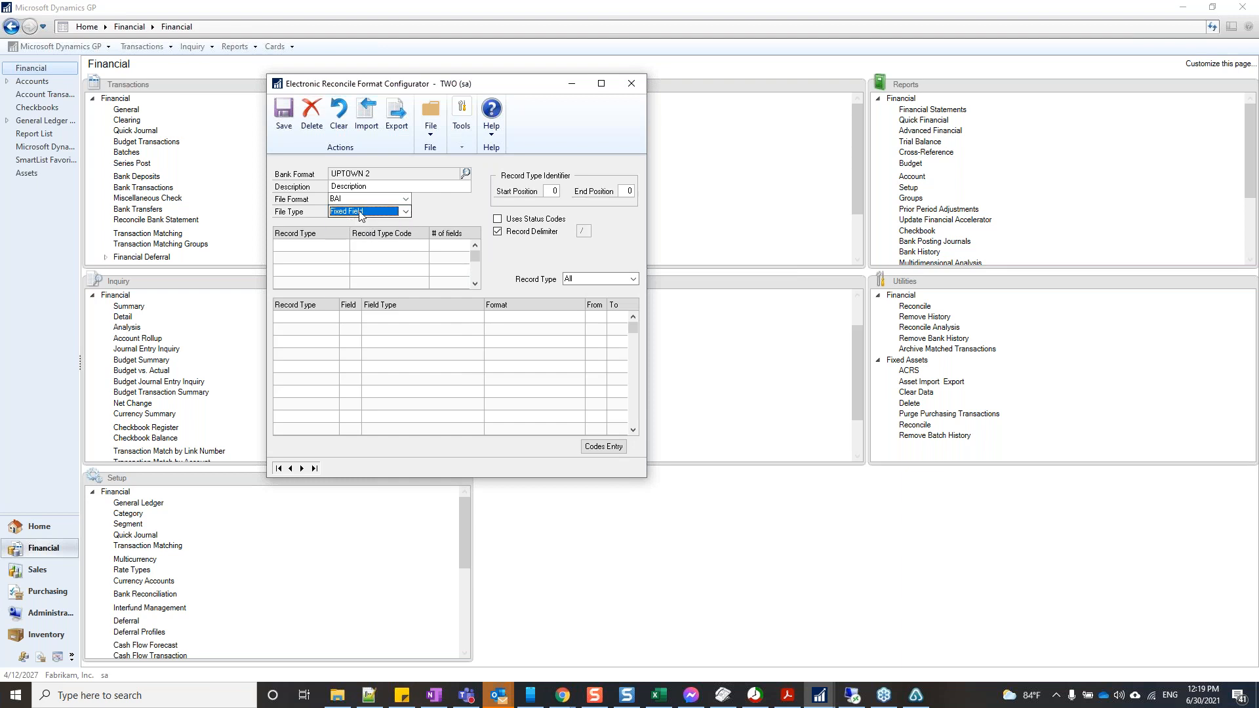
# - Try the Tab Delimited file type, and return to Fixed Field with the file format kept at BAI
pyautogui.click(360, 216)
pyautogui.click(355, 243)
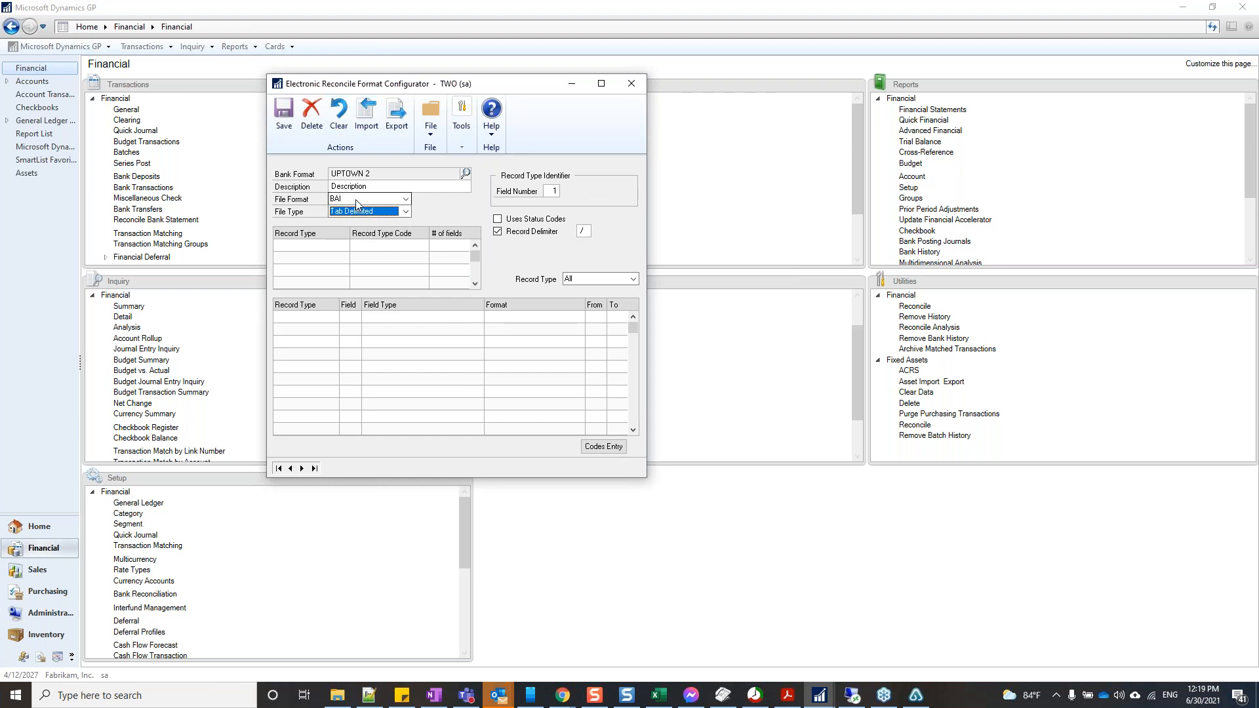
pyautogui.click(356, 211)
pyautogui.click(356, 223)
pyautogui.click(364, 199)
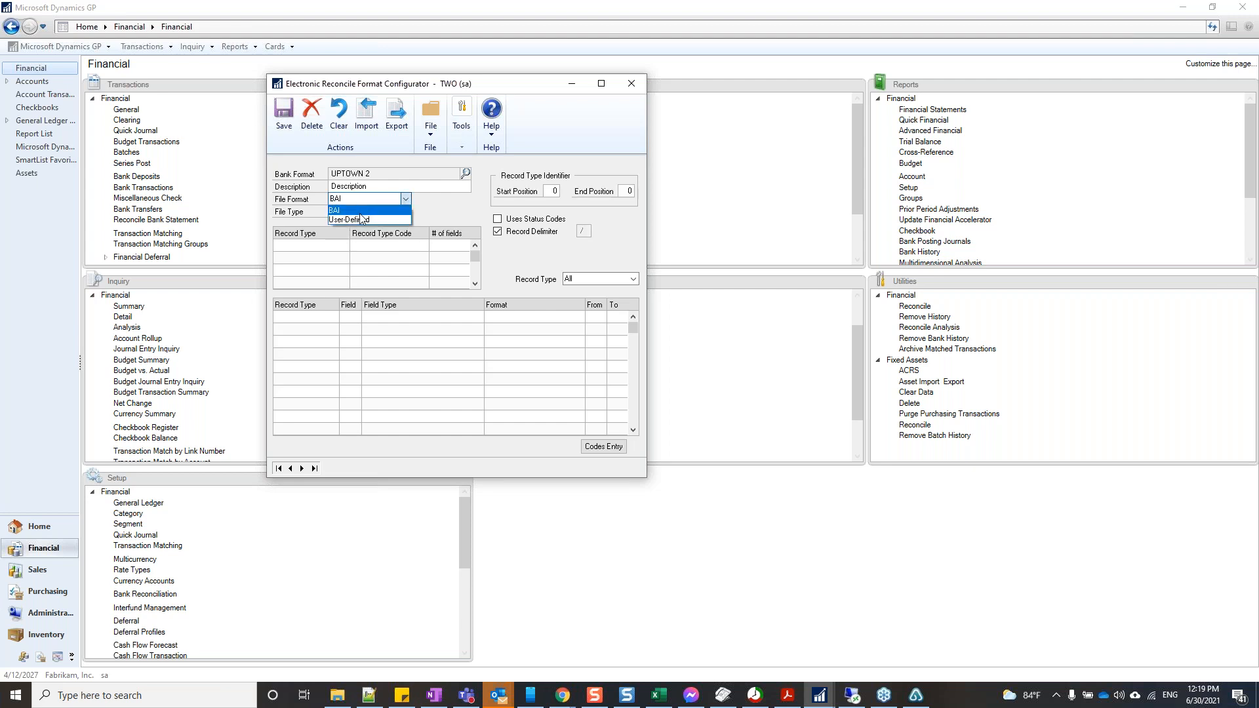
pyautogui.click(362, 211)
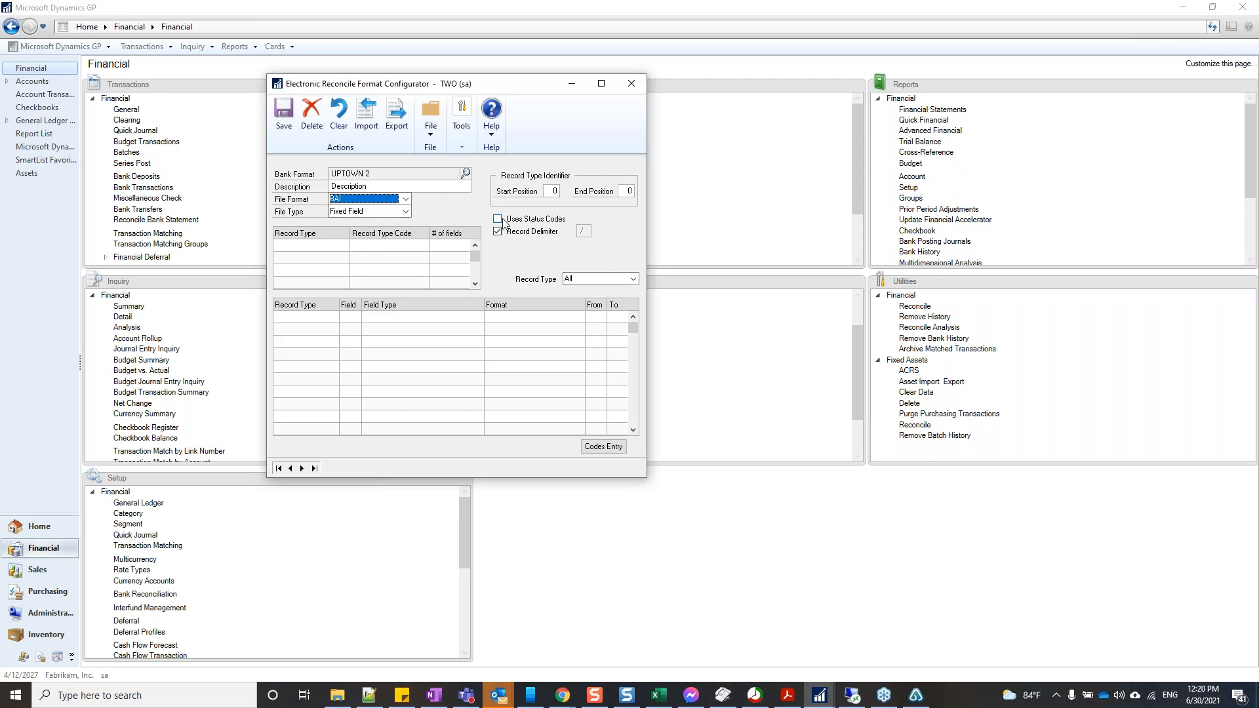
pyautogui.click(393, 213)
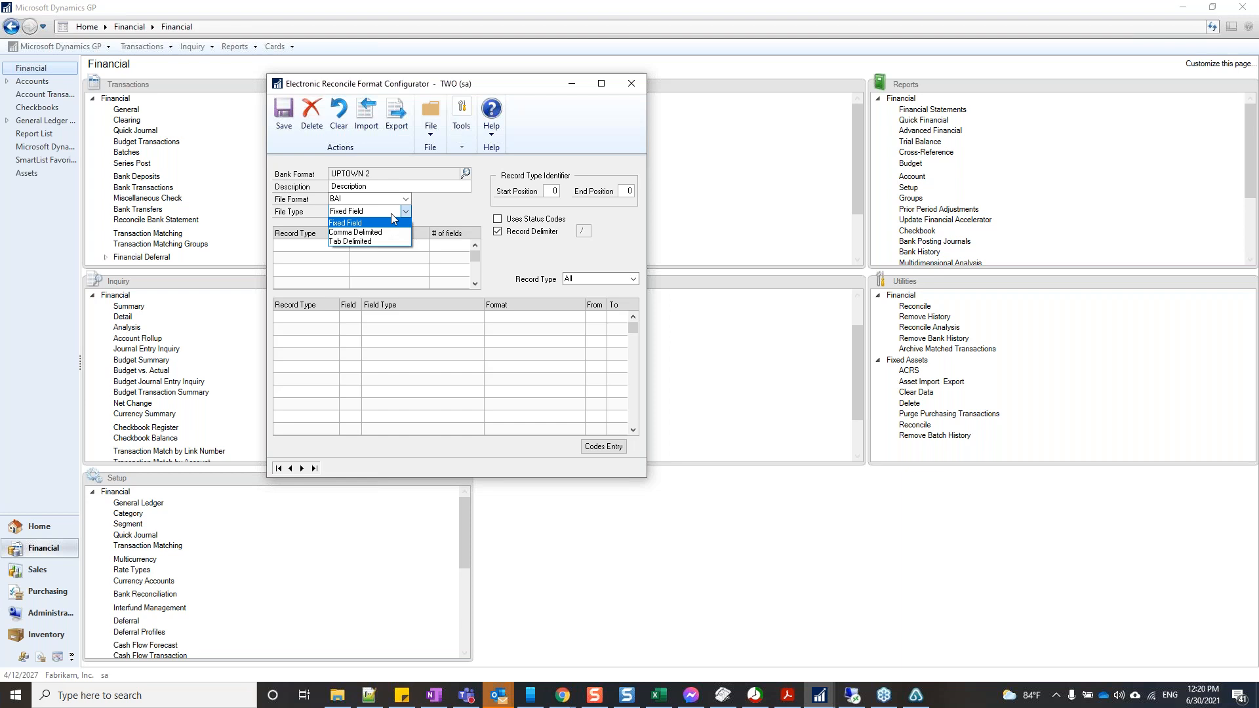
pyautogui.click(391, 214)
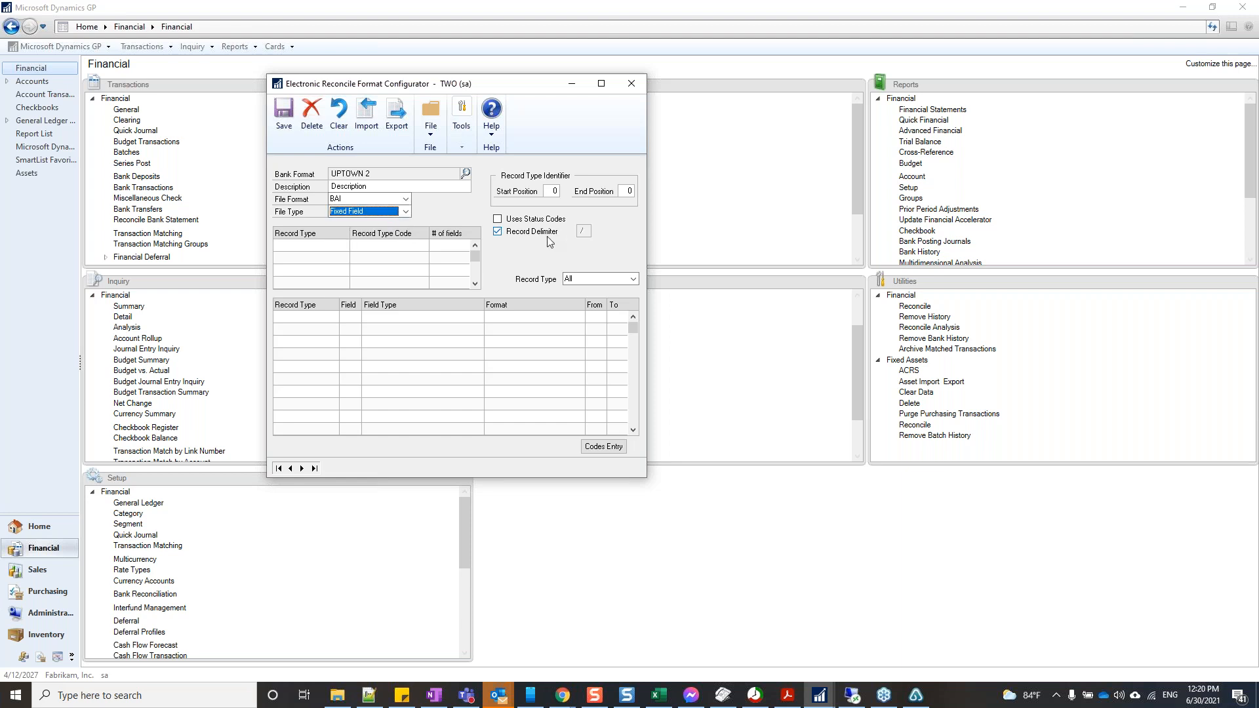
# - Choose the File Header record type and set the record type identifier's end position to 125
pyautogui.click(605, 280)
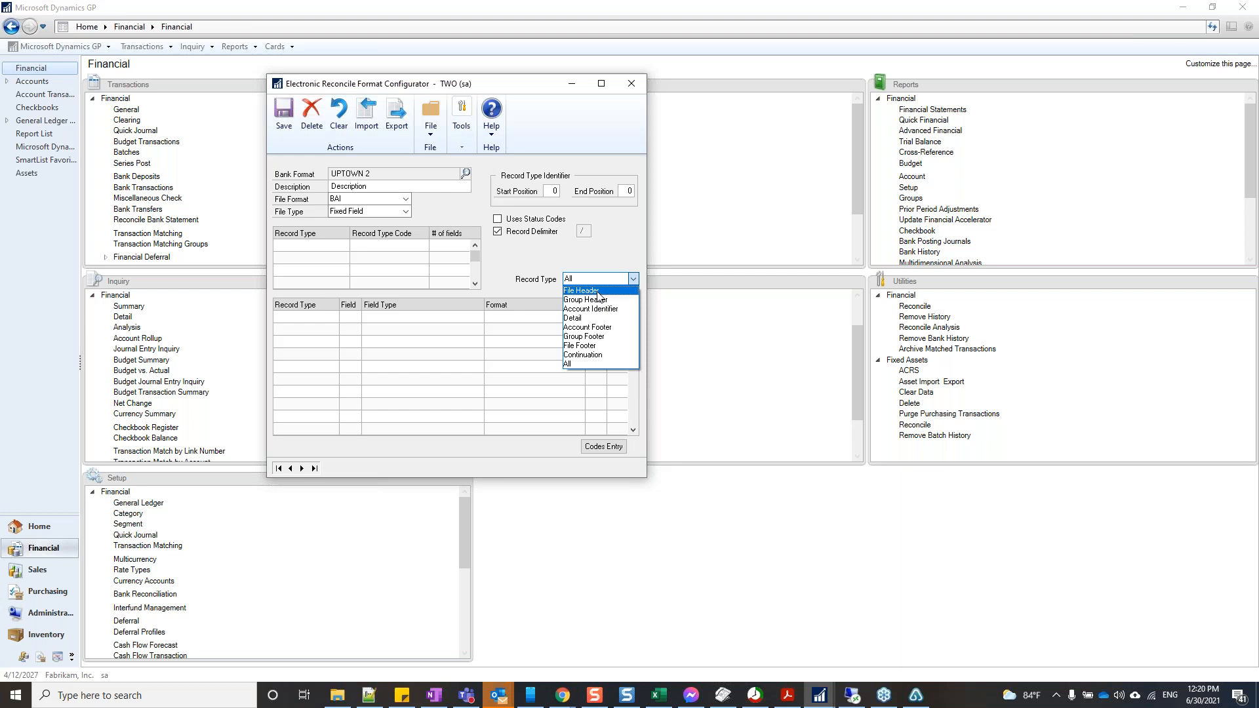
pyautogui.click(598, 292)
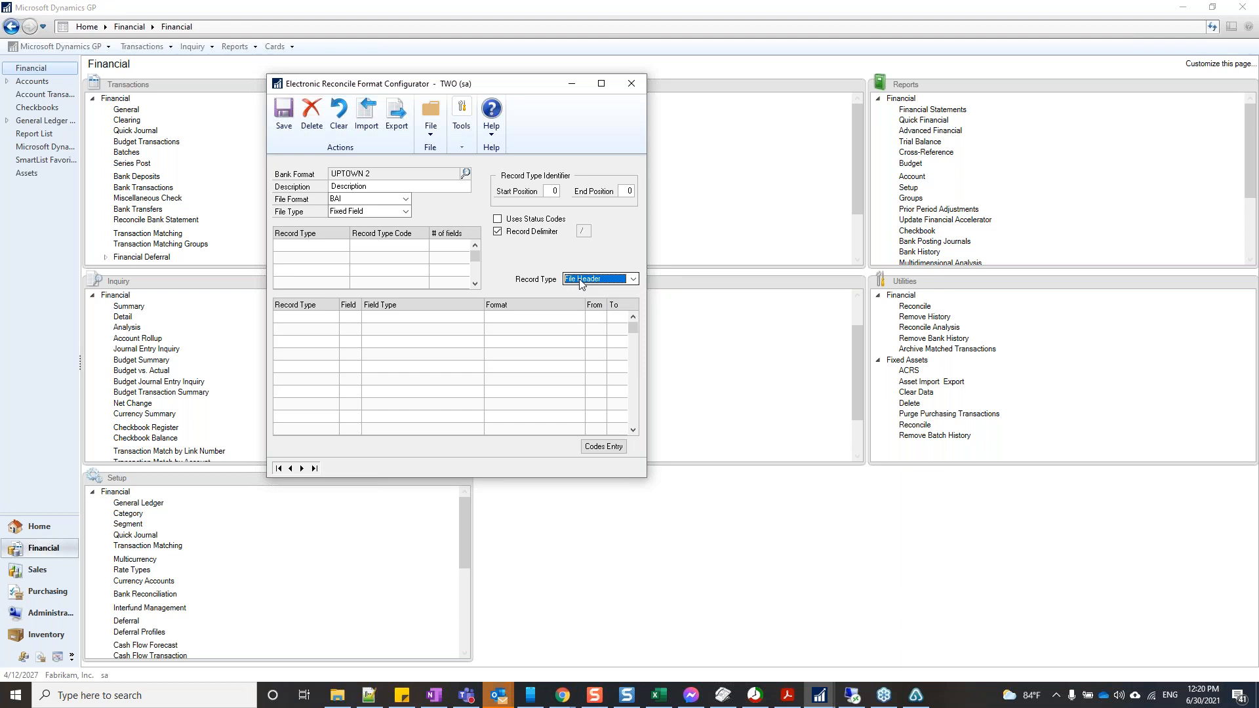
pyautogui.click(580, 279)
pyautogui.click(576, 301)
pyautogui.click(554, 191)
pyautogui.press('Tab')
pyautogui.write('60')
pyautogui.press('Tab')
pyautogui.click(366, 257)
pyautogui.click(624, 193)
pyautogui.write('125')
pyautogui.press('Tab')
pyautogui.click(354, 245)
# - Change the UPTOWN 2 file format to User-Defined, try the delimited file types, and set the file type to Fixed Field
pyautogui.click(374, 211)
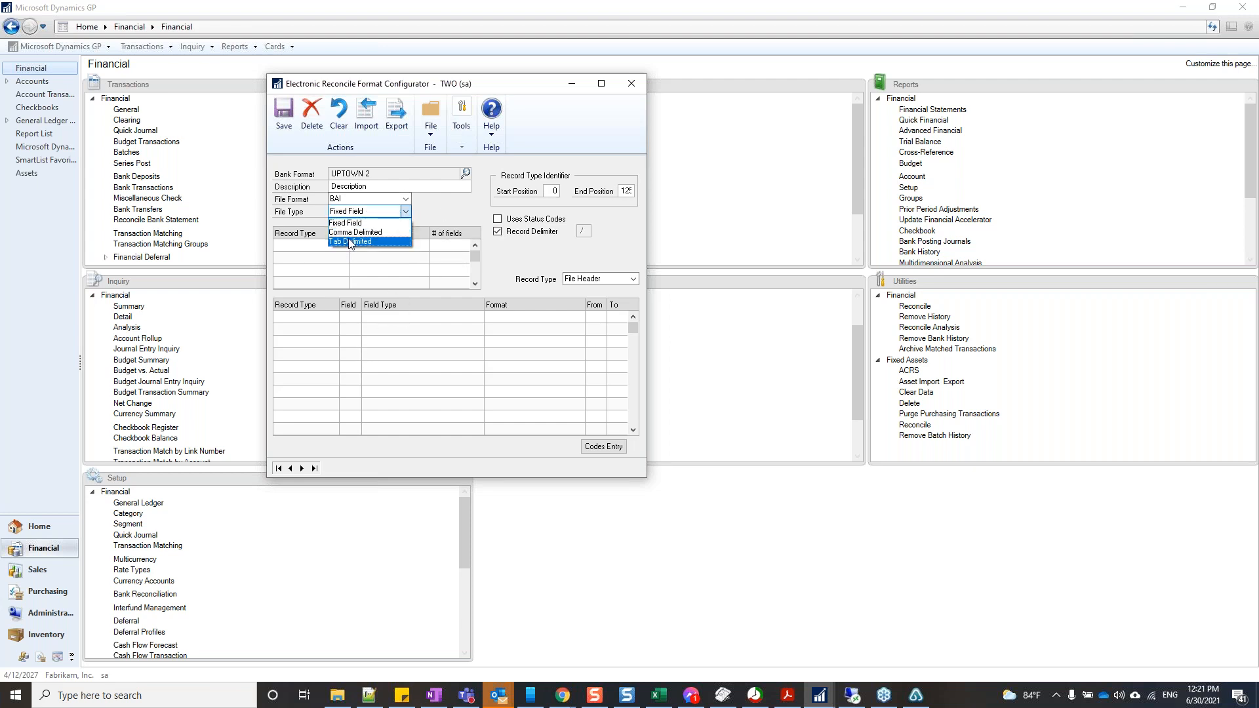
pyautogui.click(349, 241)
pyautogui.click(369, 199)
pyautogui.click(378, 220)
pyautogui.click(376, 213)
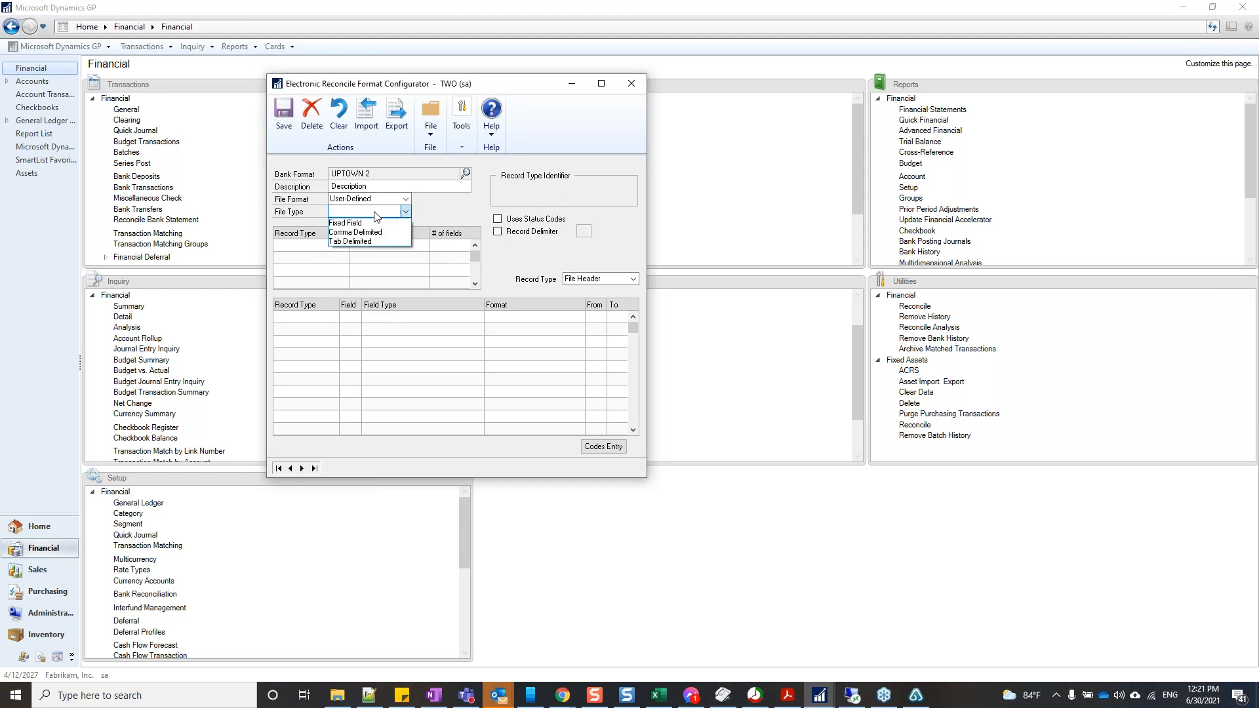
pyautogui.click(364, 231)
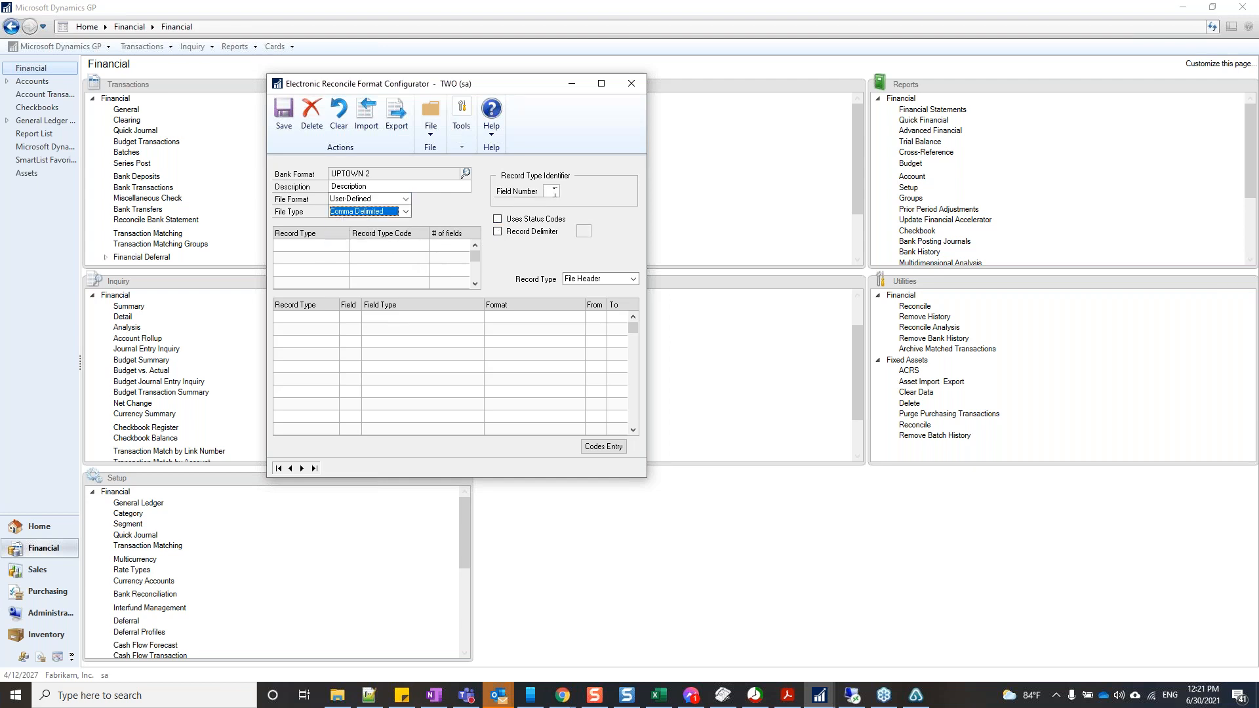
pyautogui.click(394, 213)
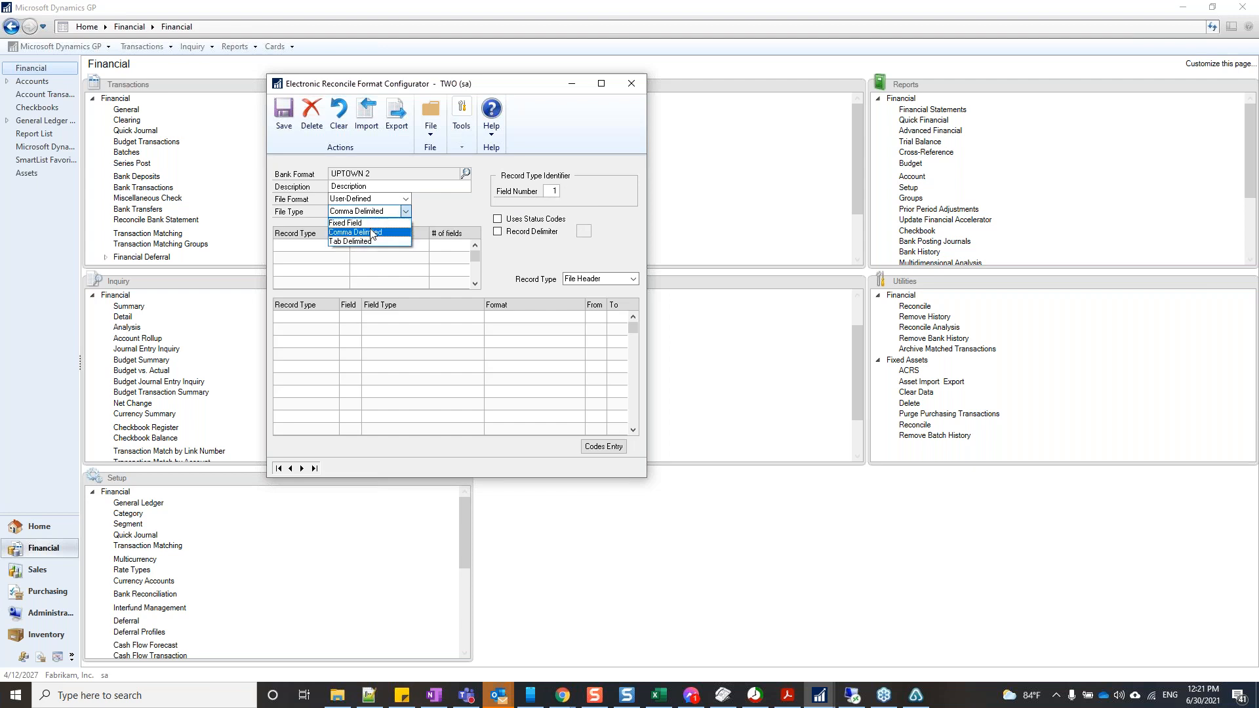
pyautogui.click(367, 224)
pyautogui.click(547, 192)
pyautogui.click(633, 191)
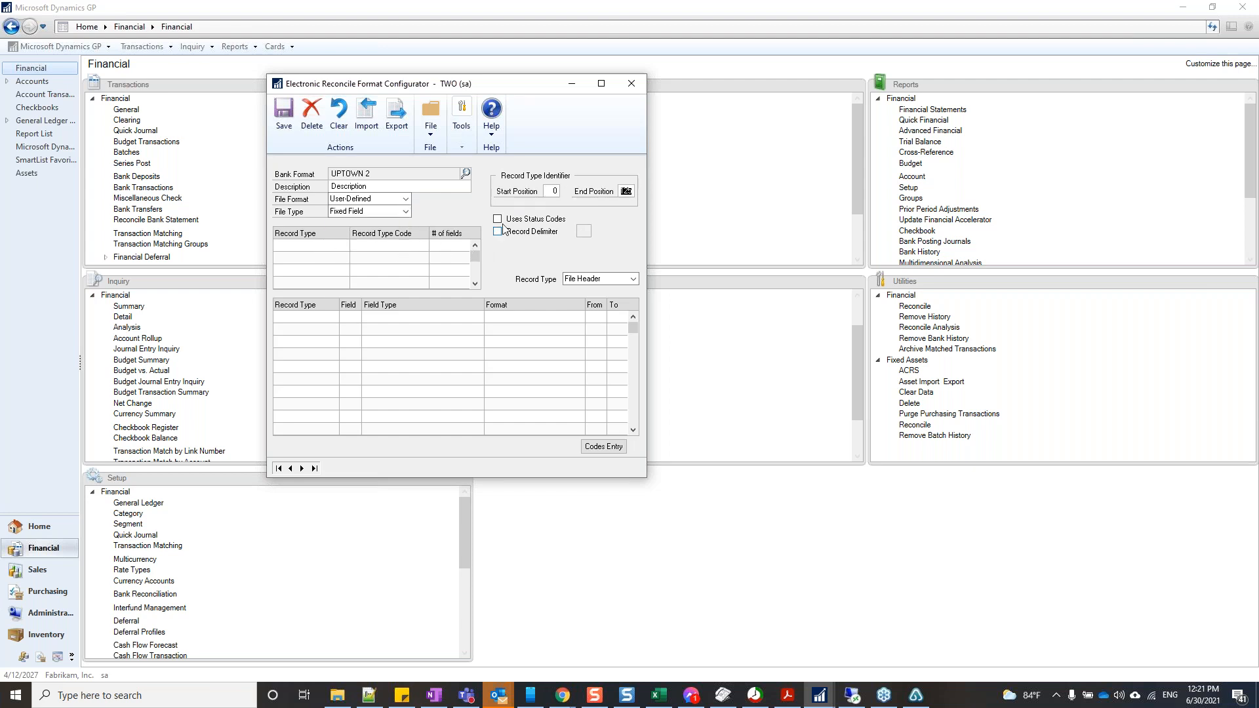
# - Change the UPTOWN 2 format's record type selection to Group Header
pyautogui.click(633, 279)
pyautogui.click(590, 290)
pyautogui.click(597, 279)
pyautogui.click(594, 299)
# - Clear the unsaved UPTOWN 2 format and load the UPTOWN TRUST bank format from the lookup
pyautogui.click(288, 469)
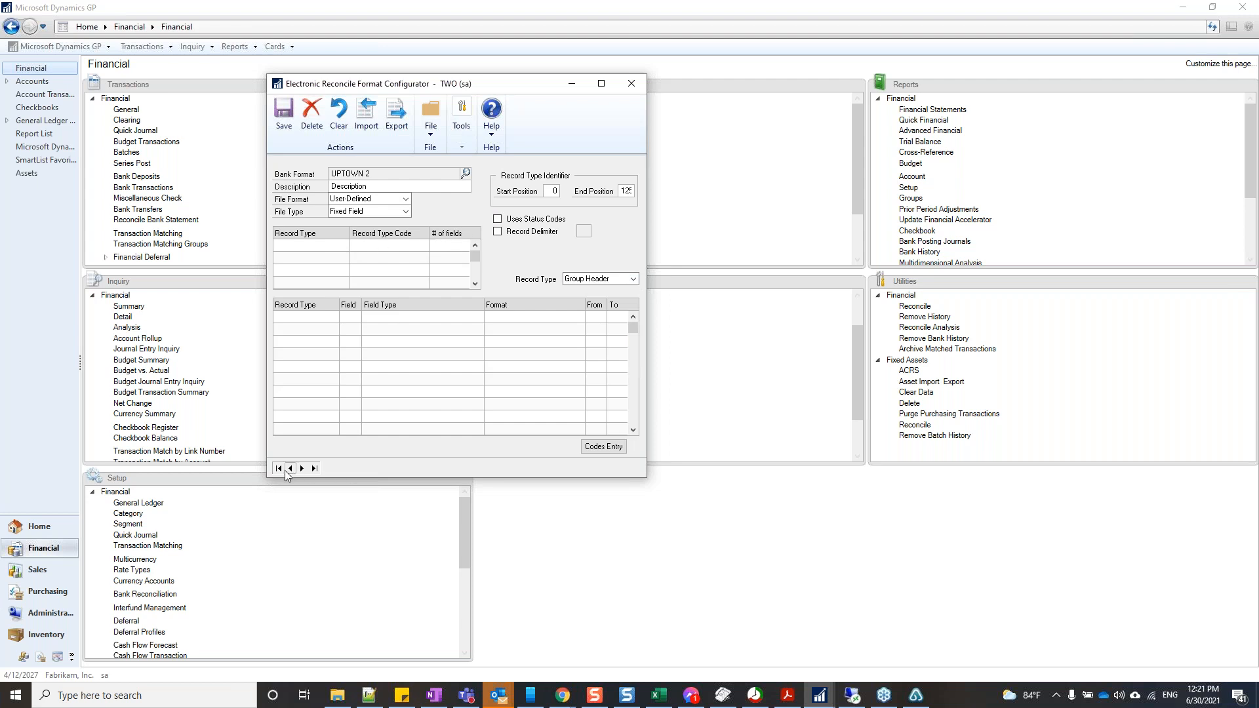
pyautogui.click(339, 114)
pyautogui.click(465, 174)
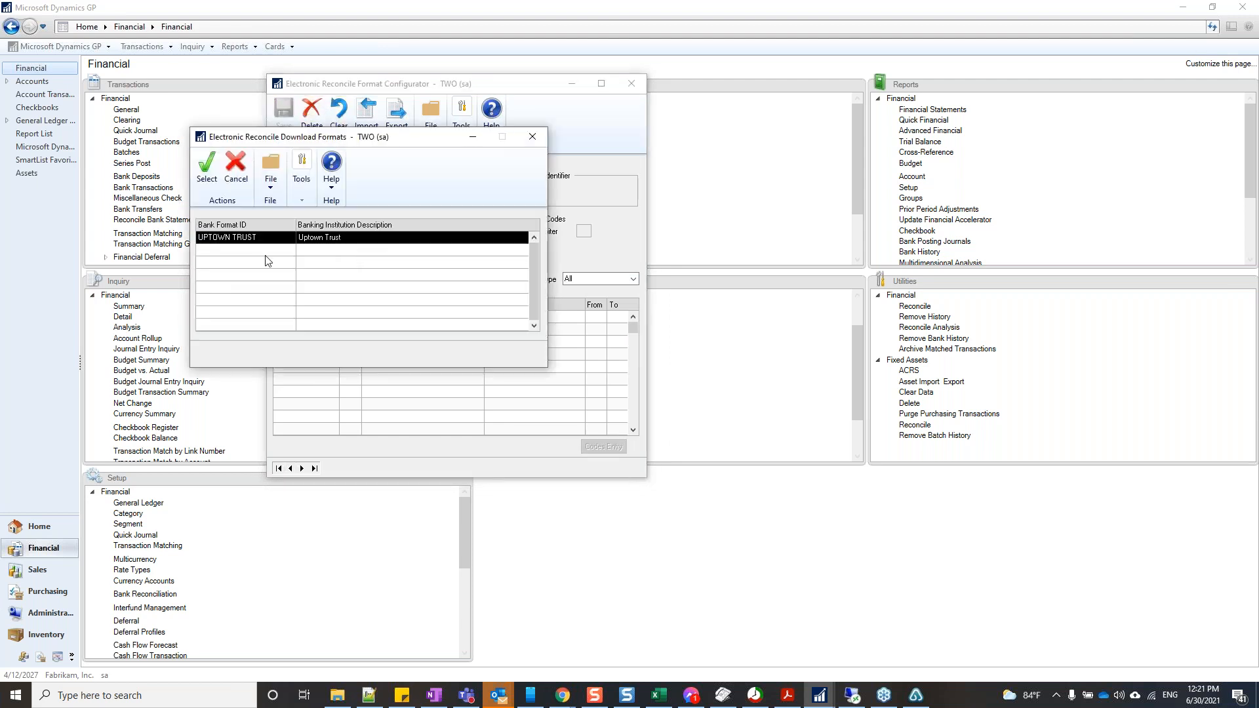
pyautogui.doubleClick(426, 242)
# - Add a File Header record type below the Detail record in the UPTOWN TRUST format
pyautogui.click(343, 257)
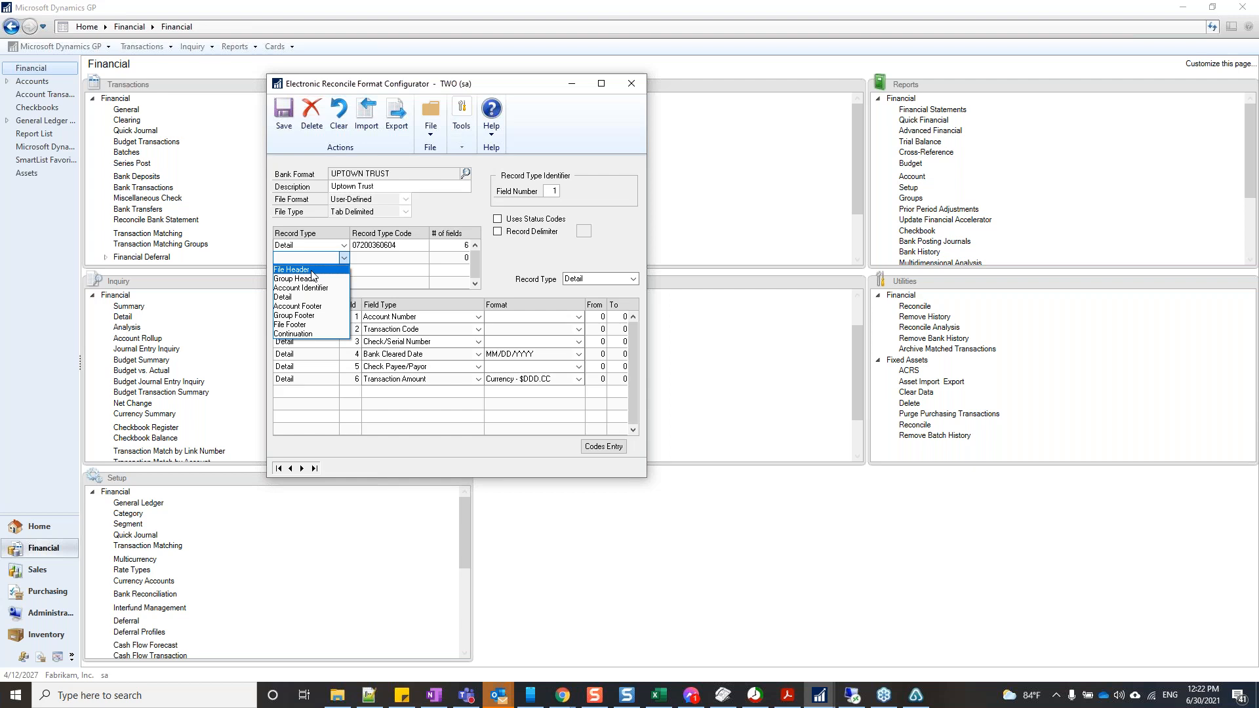
pyautogui.click(309, 278)
pyautogui.click(301, 259)
pyautogui.click(291, 270)
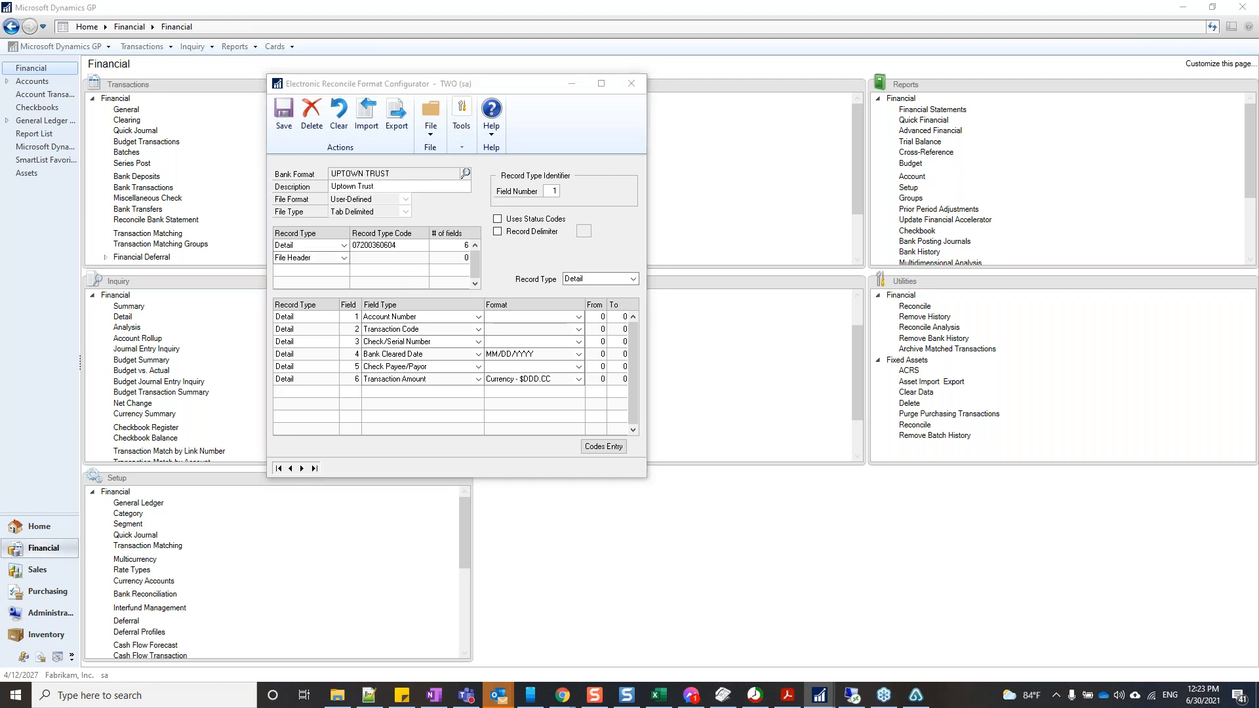
# - Compare the format with the UptownTrust workbook in Excel and examine the format choices for the cleared date, payee and transaction amount fields
pyautogui.hotkey('alt', 'Tab')
pyautogui.hotkey('alt', 'Tab')
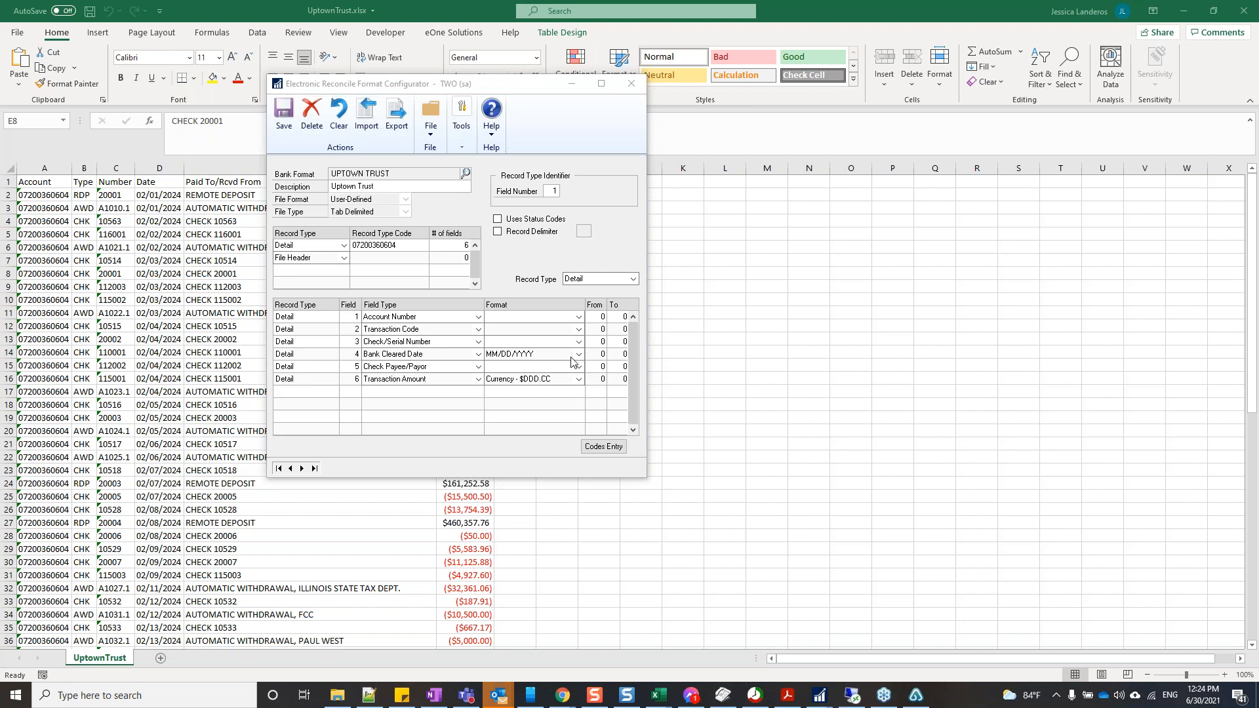
pyautogui.click(494, 356)
pyautogui.click(535, 368)
pyautogui.click(535, 377)
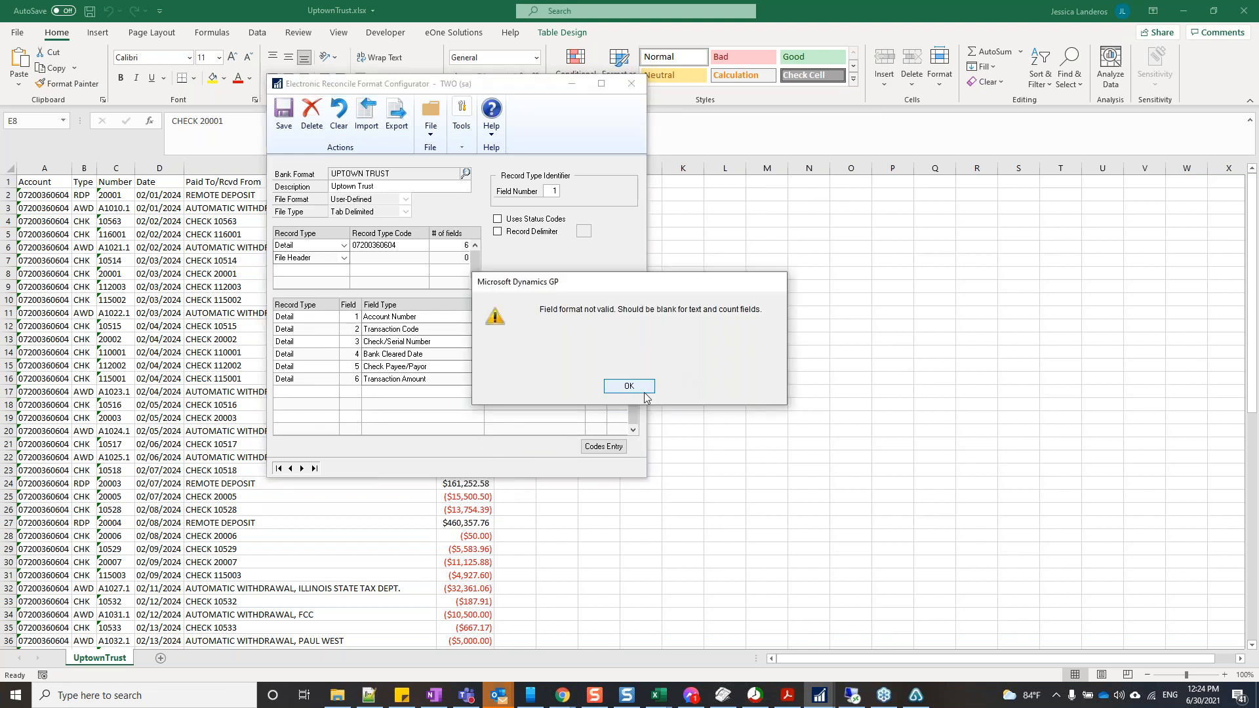
pyautogui.click(629, 386)
pyautogui.click(564, 379)
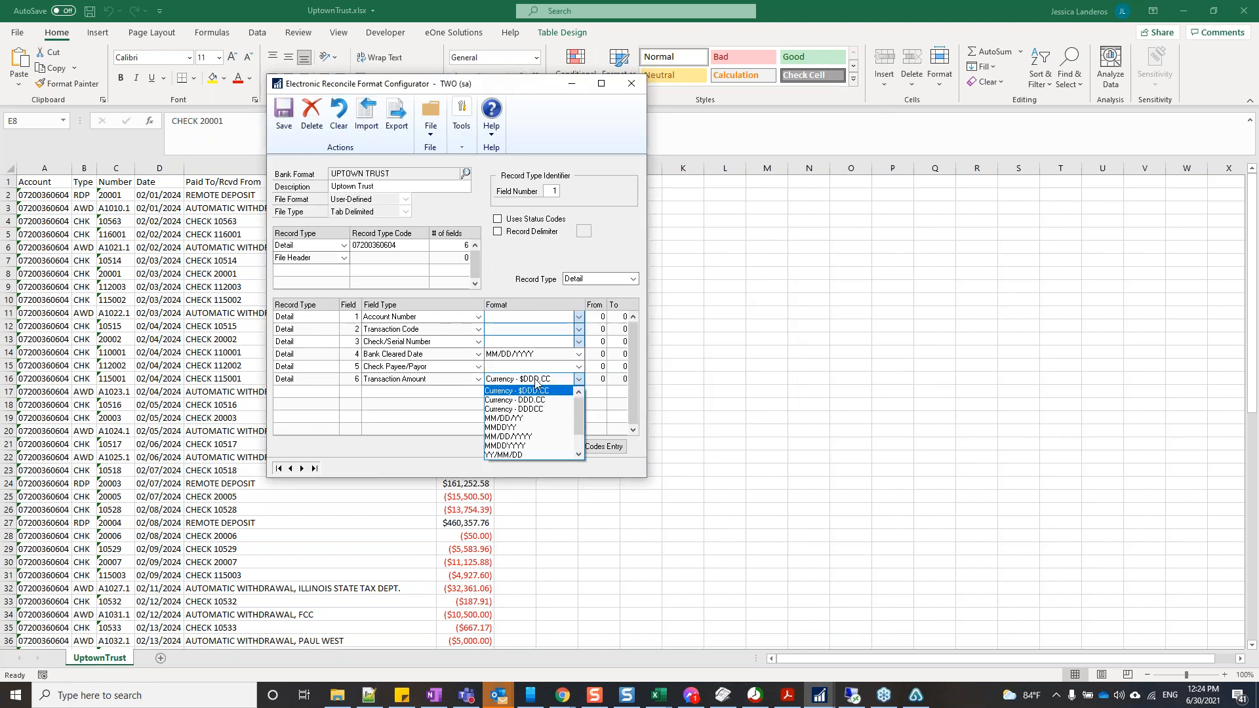
pyautogui.click(577, 415)
pyautogui.click(579, 420)
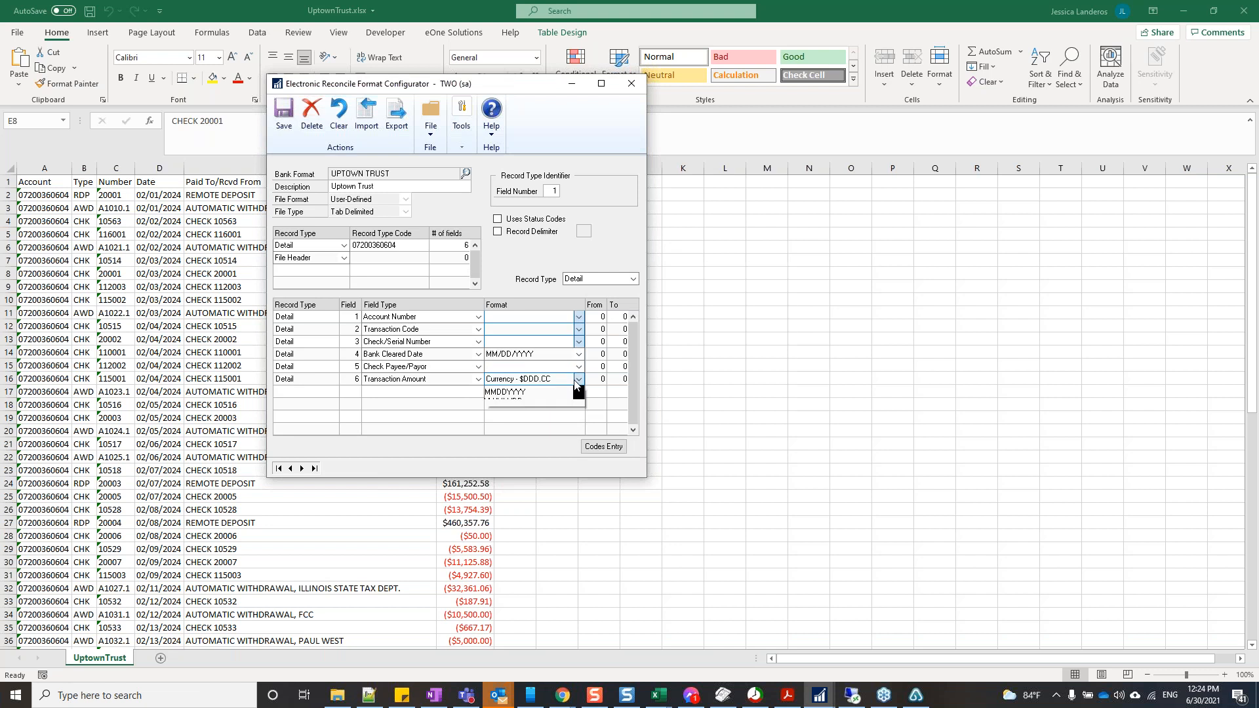
pyautogui.moveTo(580, 410)
pyautogui.mouseDown()
pyautogui.moveTo(584, 455)
pyautogui.moveTo(581, 403)
pyautogui.mouseUp()
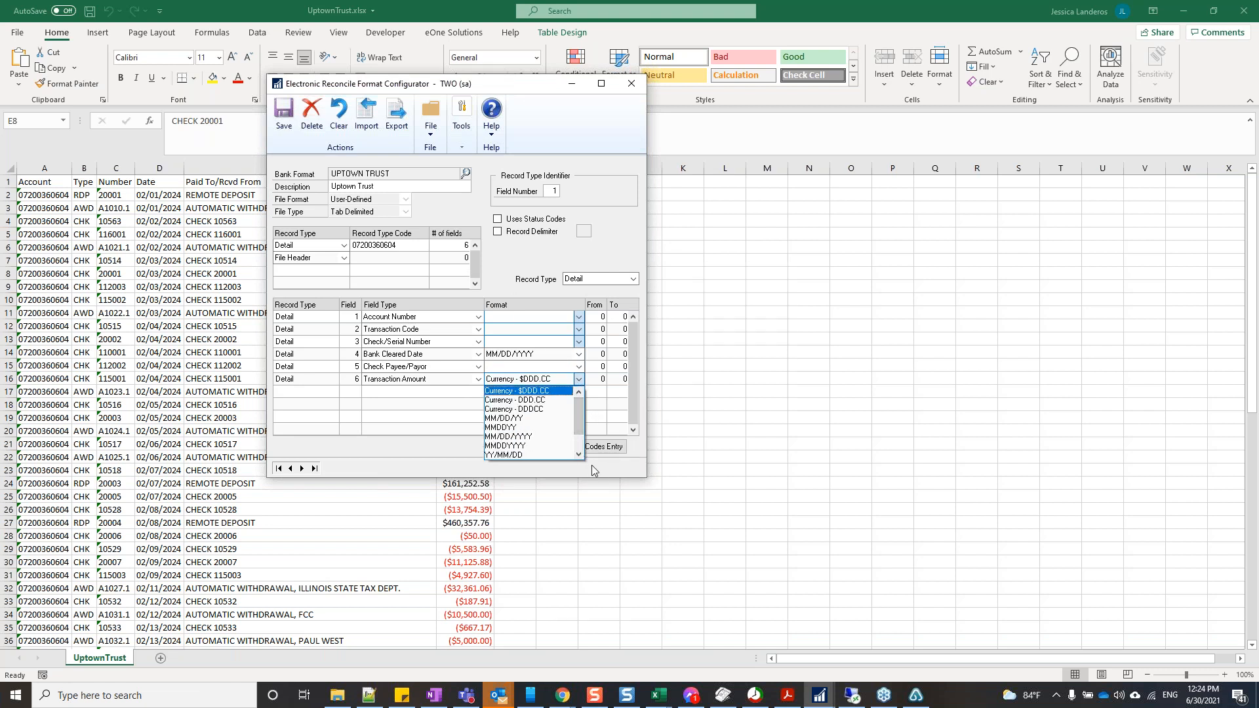
pyautogui.click(518, 264)
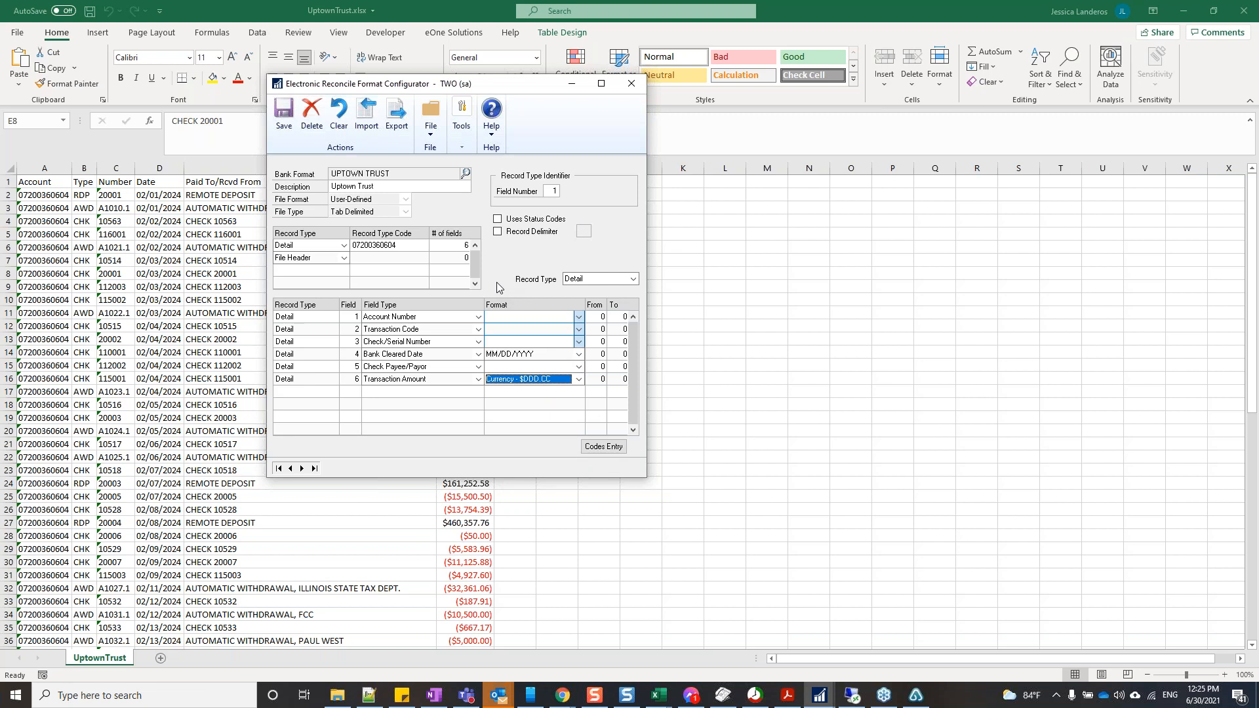
# - Switch to the QBO in Excel workbook and examine its transaction columns across the sheet
pyautogui.click(37, 498)
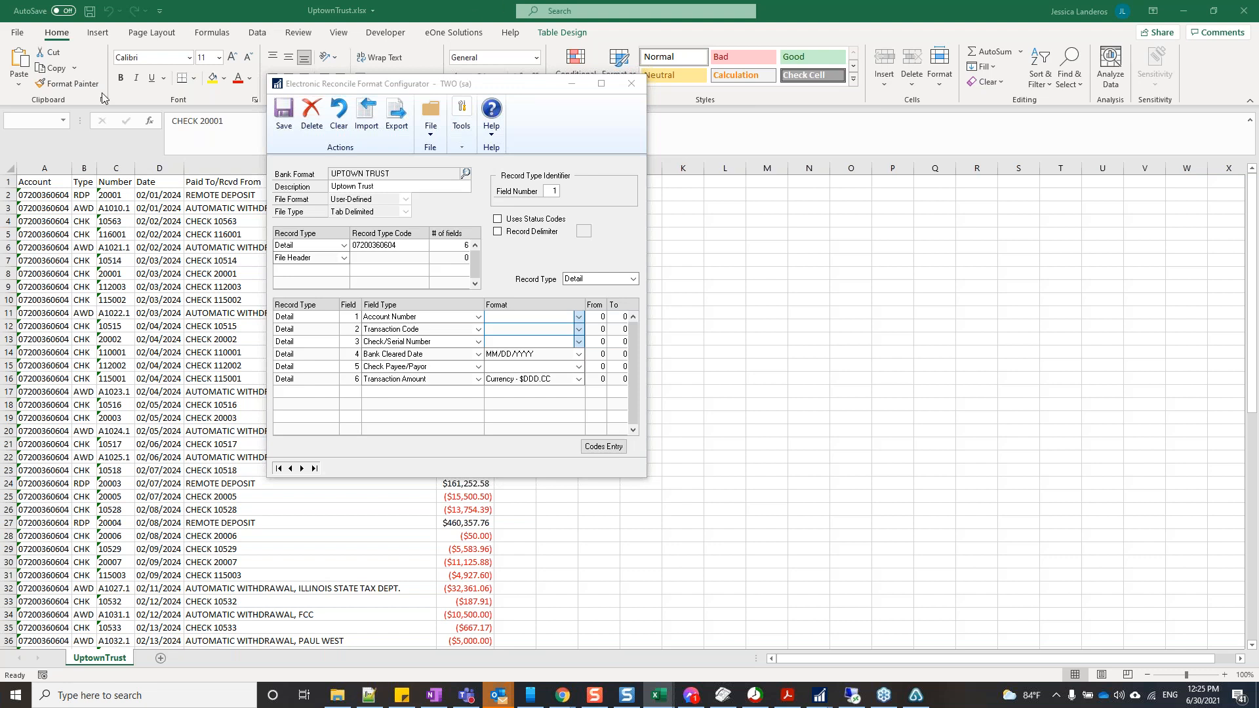
pyautogui.moveTo(0, 165); pyautogui.dragTo(719, 37)
pyautogui.moveTo(880, 502); pyautogui.dragTo(639, 504)
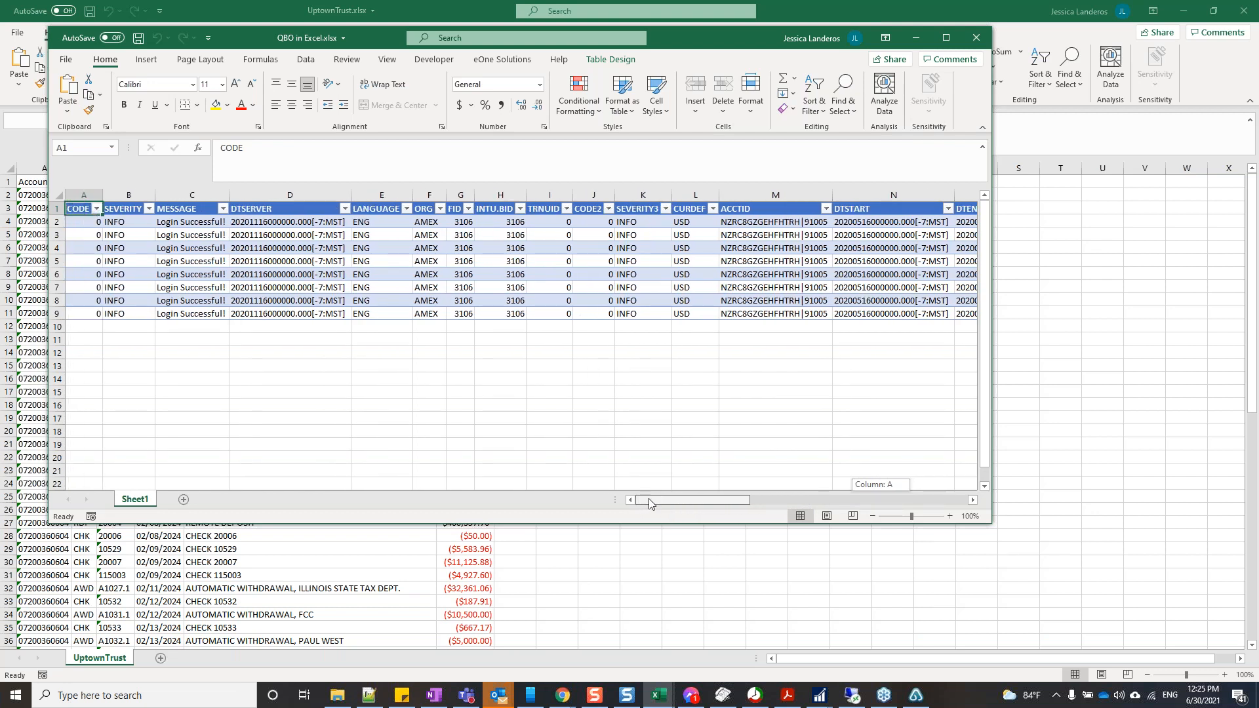
pyautogui.moveTo(650, 500); pyautogui.dragTo(648, 499)
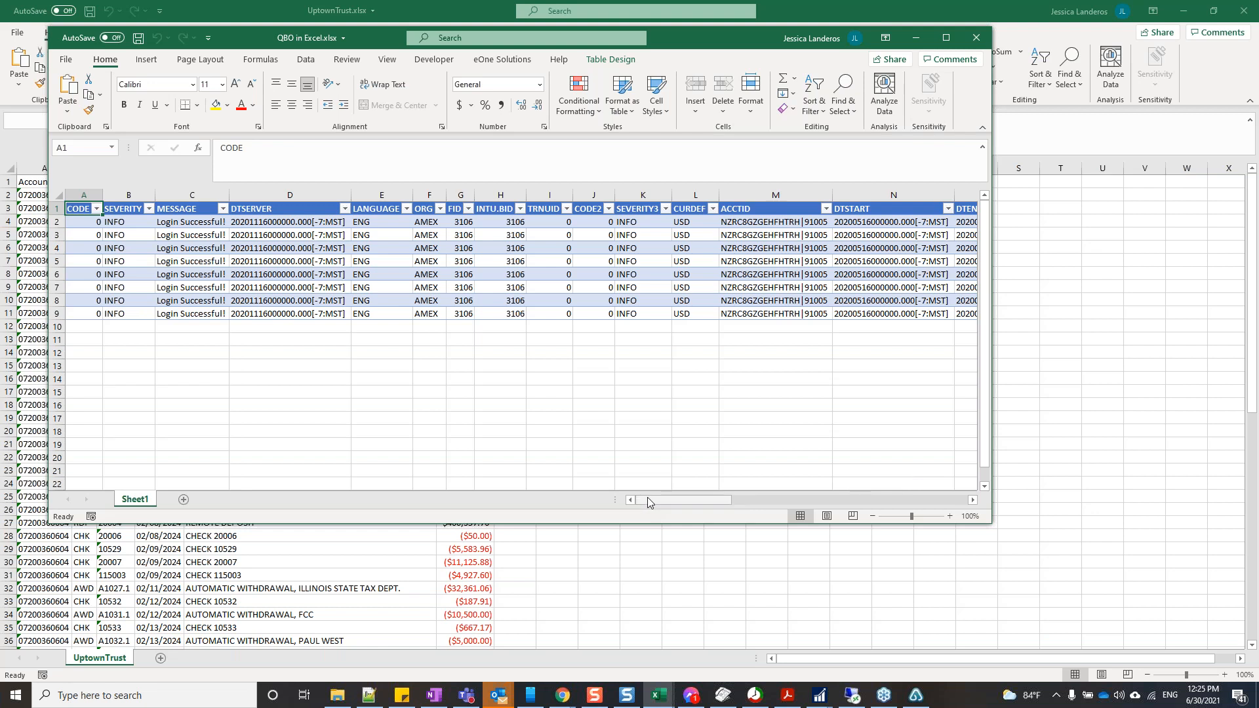
pyautogui.moveTo(652, 500); pyautogui.dragTo(859, 497)
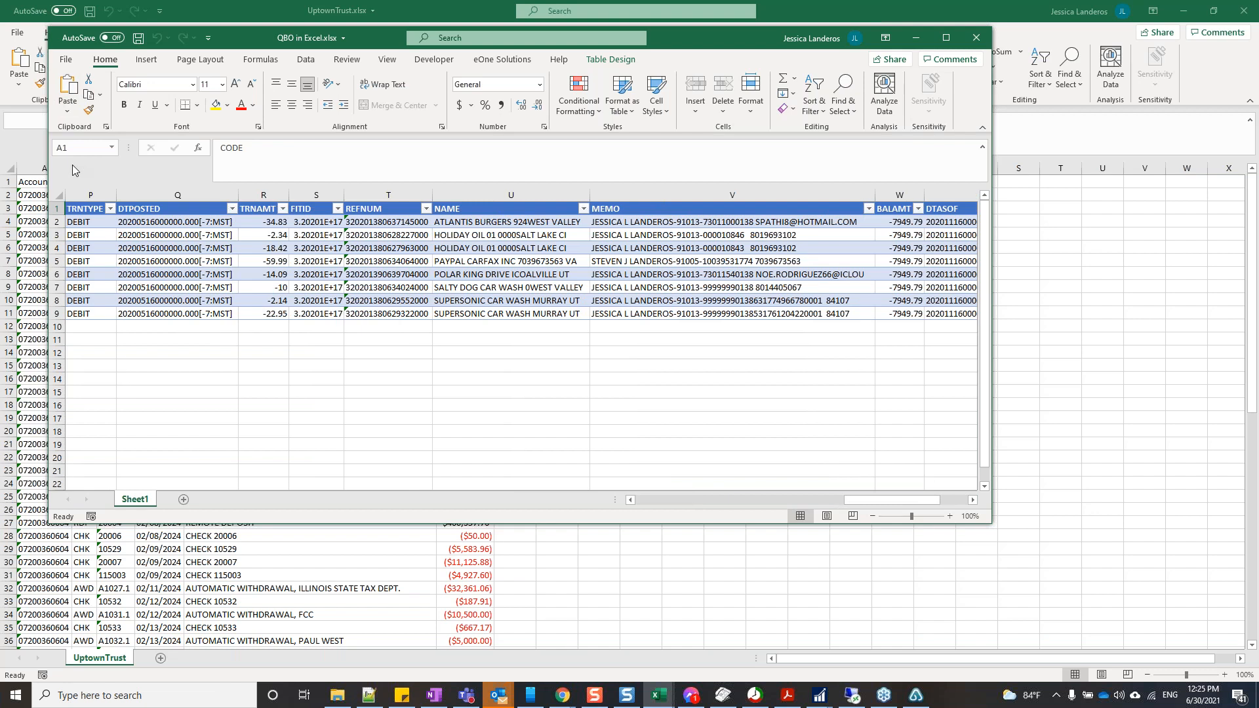
pyautogui.moveTo(872, 502)
pyautogui.mouseDown()
pyautogui.moveTo(656, 498)
pyautogui.moveTo(470, 519)
pyautogui.moveTo(682, 525)
pyautogui.moveTo(918, 505)
pyautogui.moveTo(881, 523)
pyautogui.mouseUp()
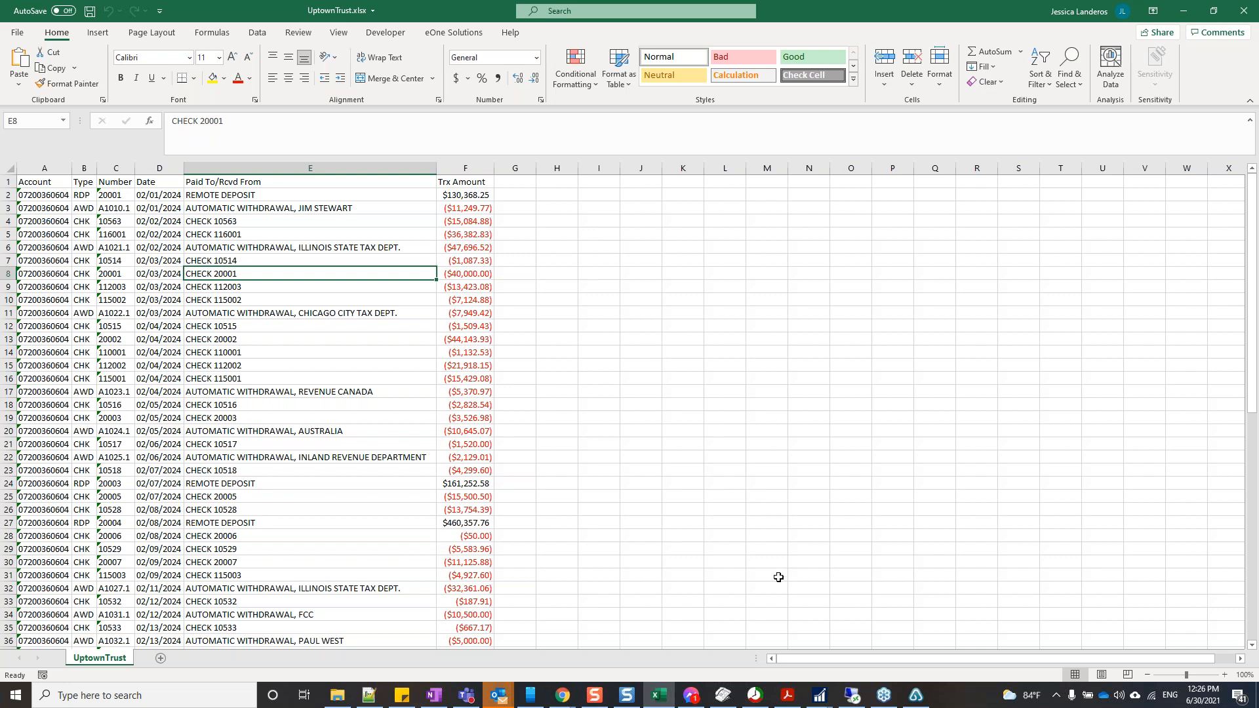
# - Switch back to the Dynamics GP format configurator, check the Transaction Code field type, and open the transaction codes entry
pyautogui.click(820, 695)
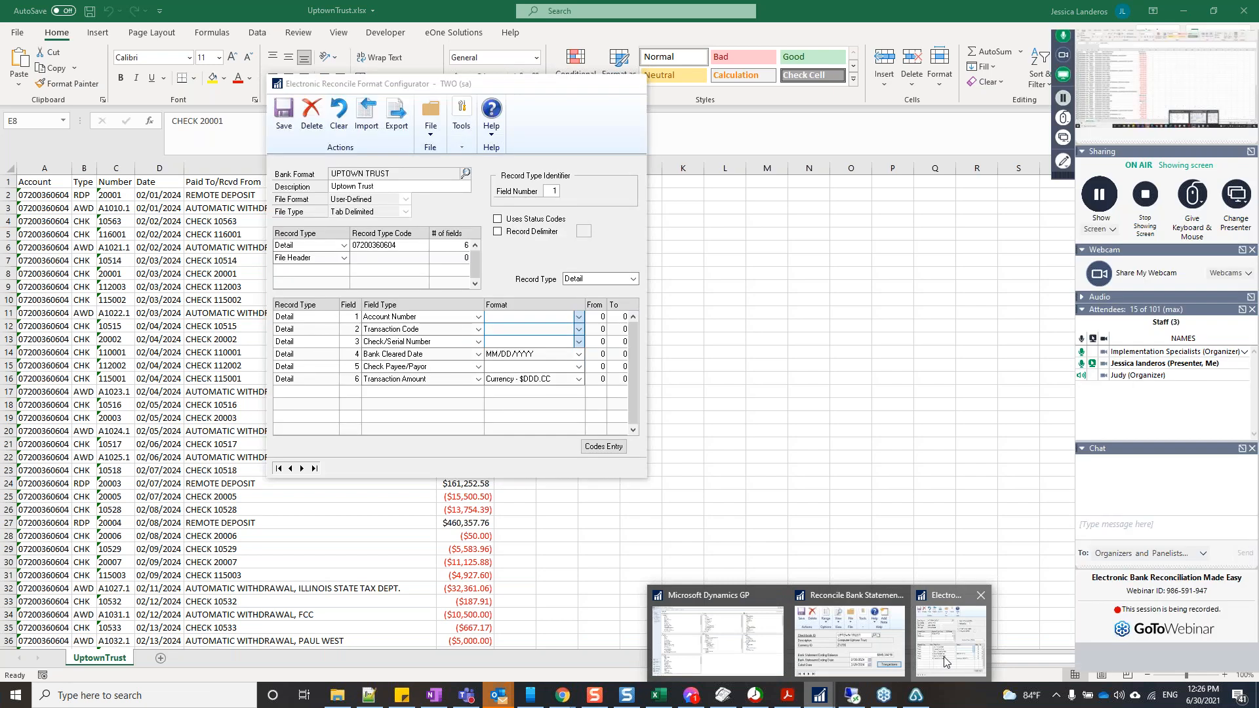
pyautogui.click(943, 656)
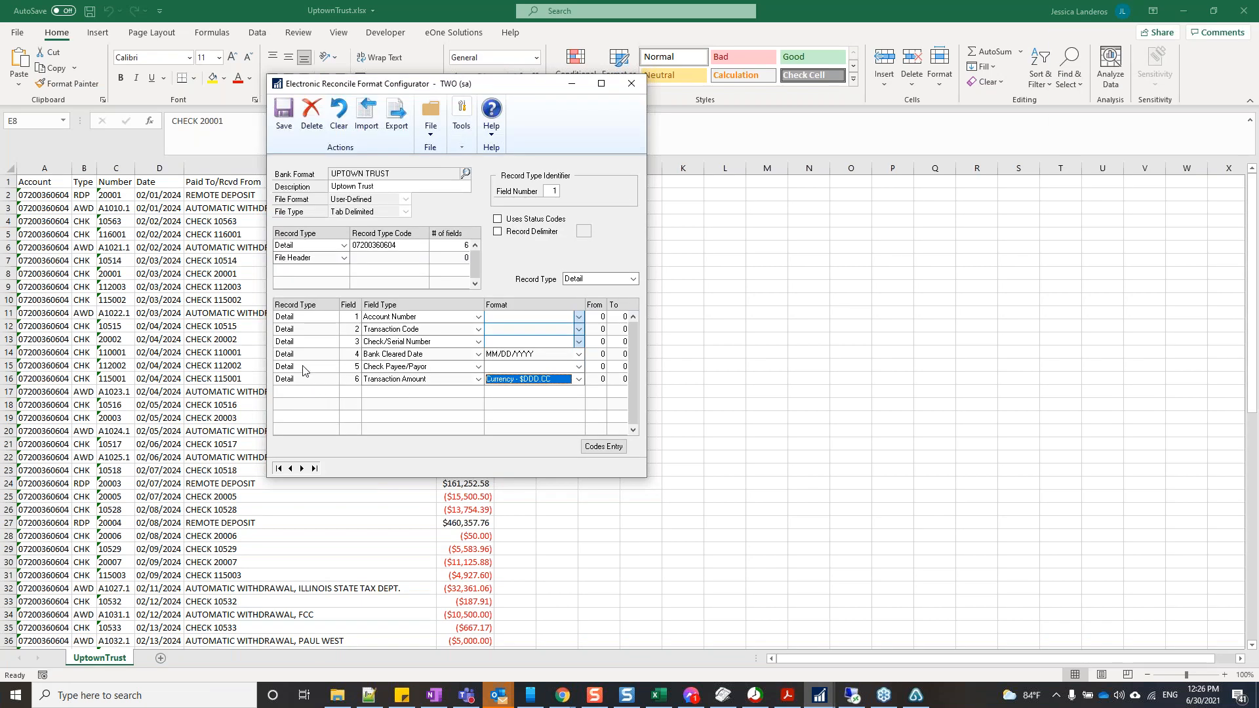
pyautogui.click(479, 330)
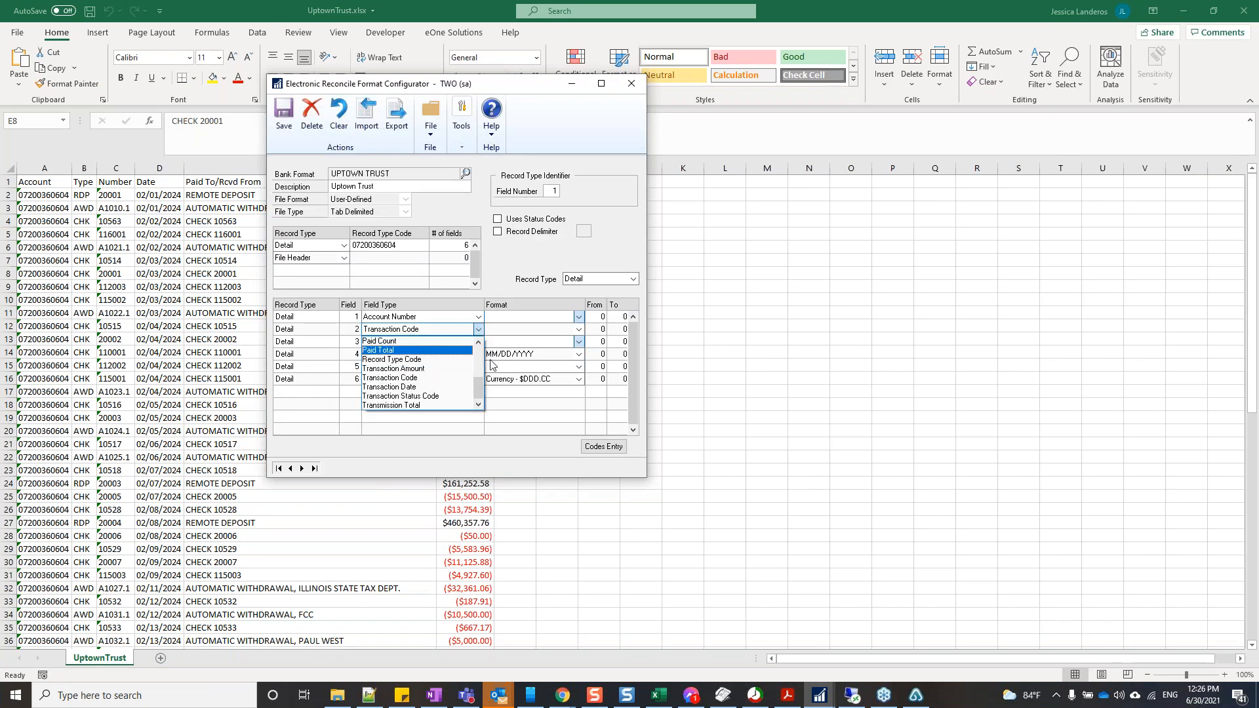
pyautogui.click(453, 335)
pyautogui.click(611, 446)
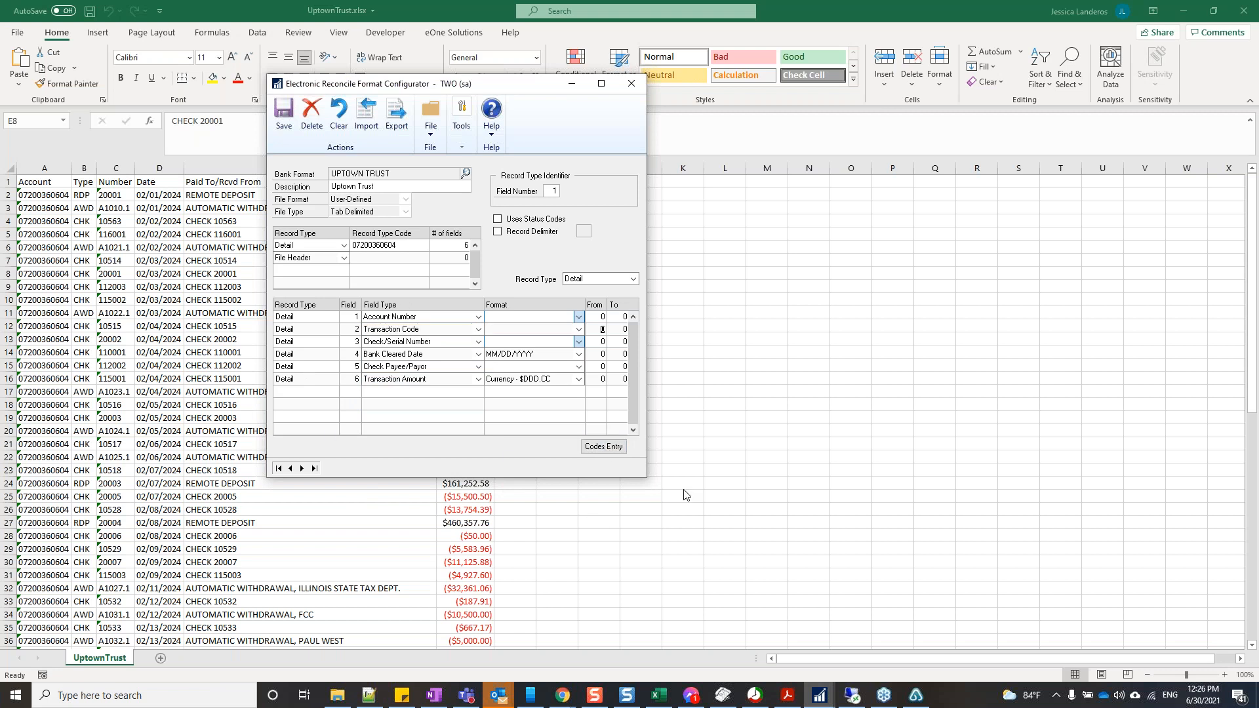
# - Reposition the Transaction Code Entry window and set the transaction type to Other Expense
pyautogui.moveTo(346, 157); pyautogui.dragTo(529, 130)
pyautogui.moveTo(636, 127); pyautogui.dragTo(442, 81)
pyautogui.click(248, 166)
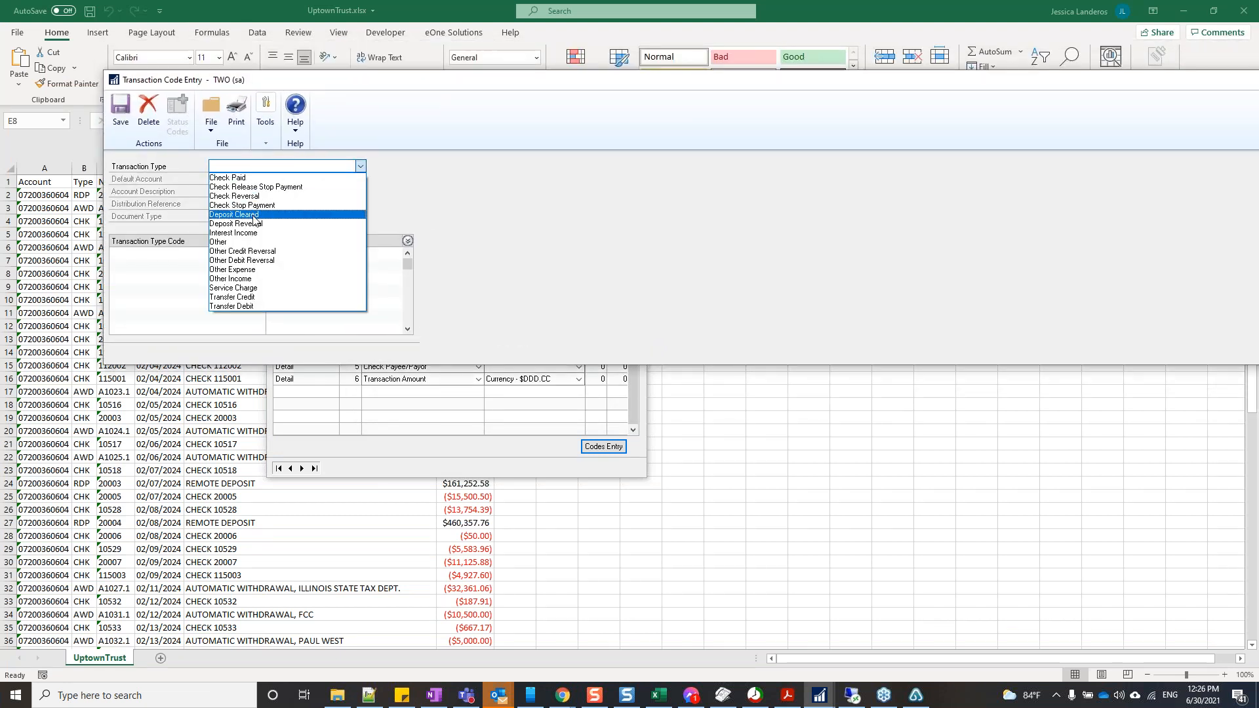
pyautogui.click(246, 272)
pyautogui.press('Tab')
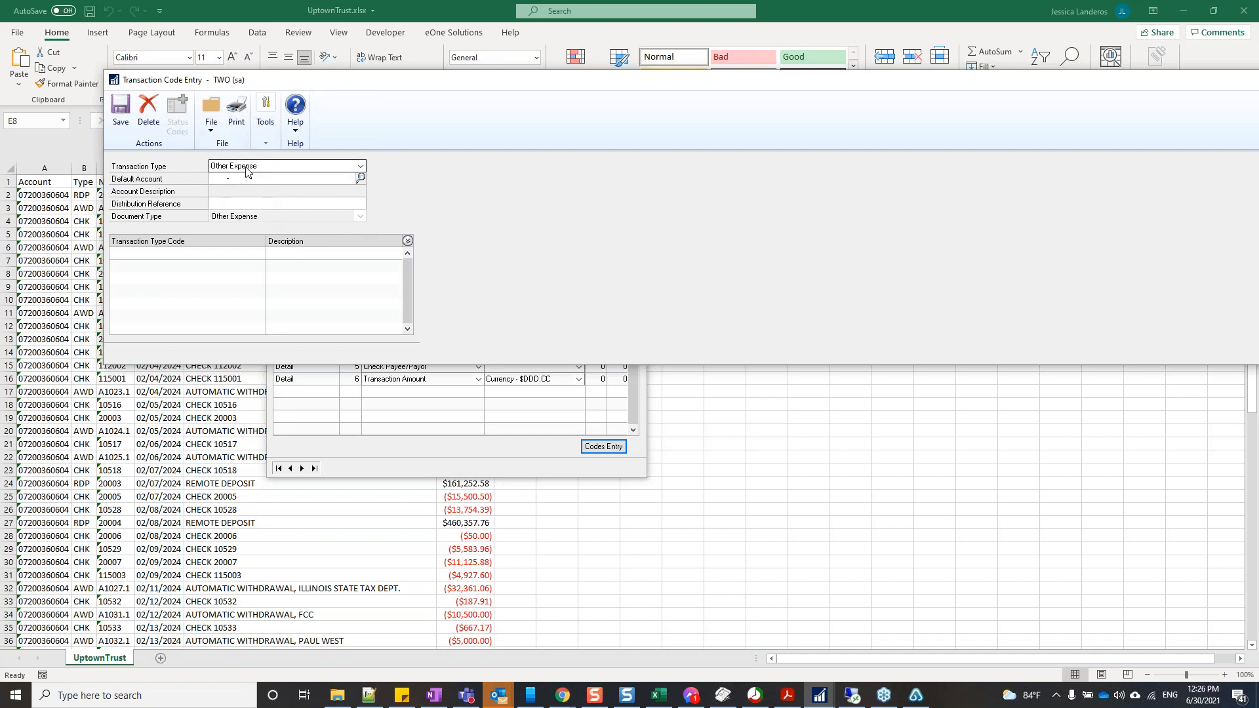
# - Find the Bank Fees account by description and set it as the default account, 000-6600-00, for the Other Expense transaction type
pyautogui.click(361, 178)
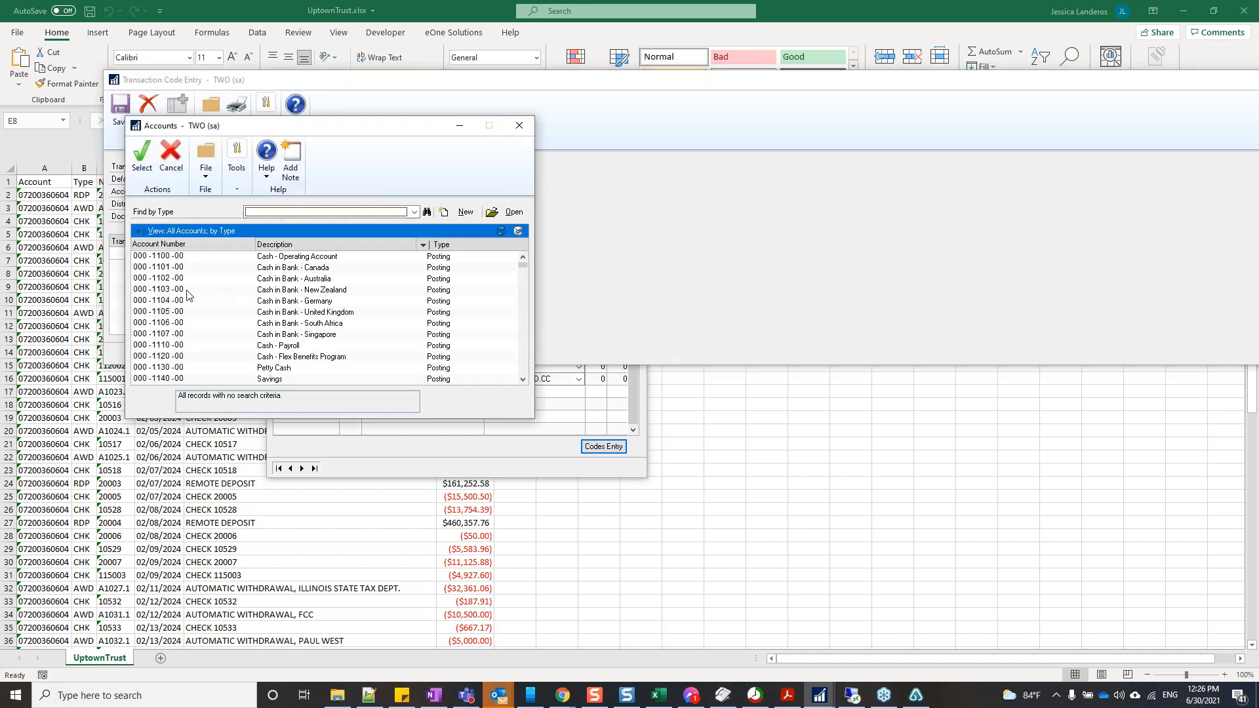
pyautogui.click(269, 245)
pyautogui.click(274, 212)
pyautogui.write('ba')
pyautogui.press('Tab')
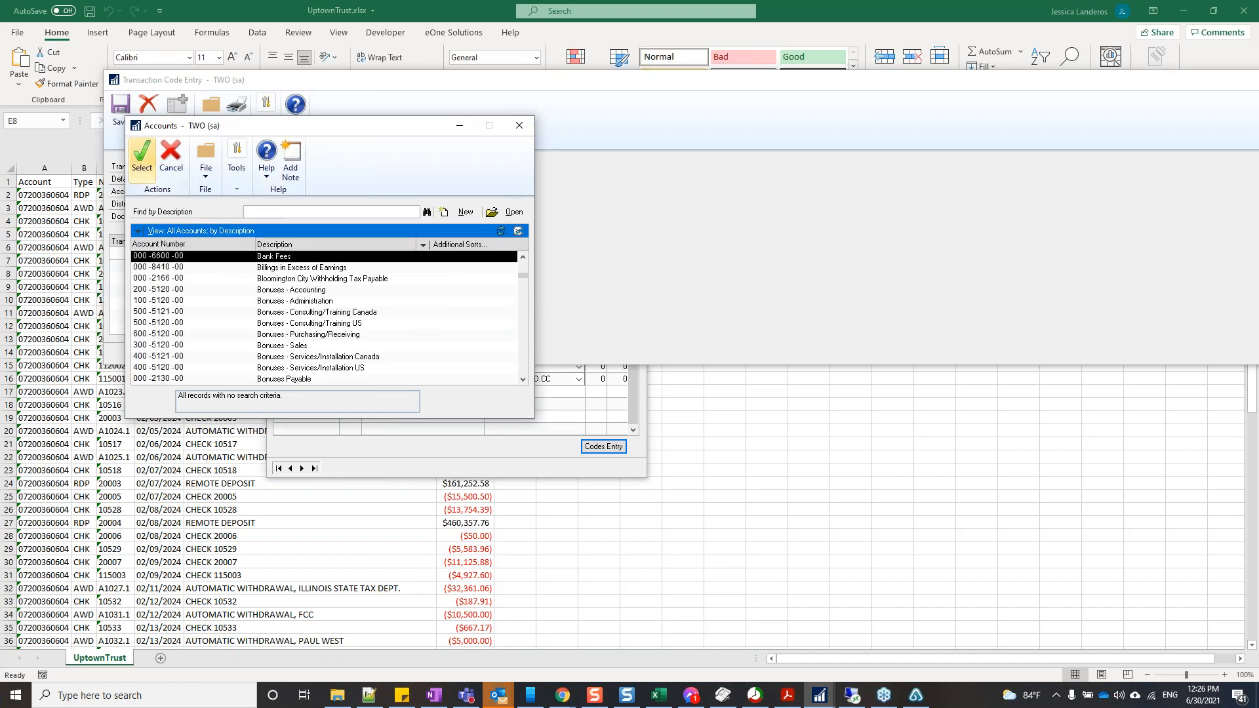
pyautogui.doubleClick(275, 255)
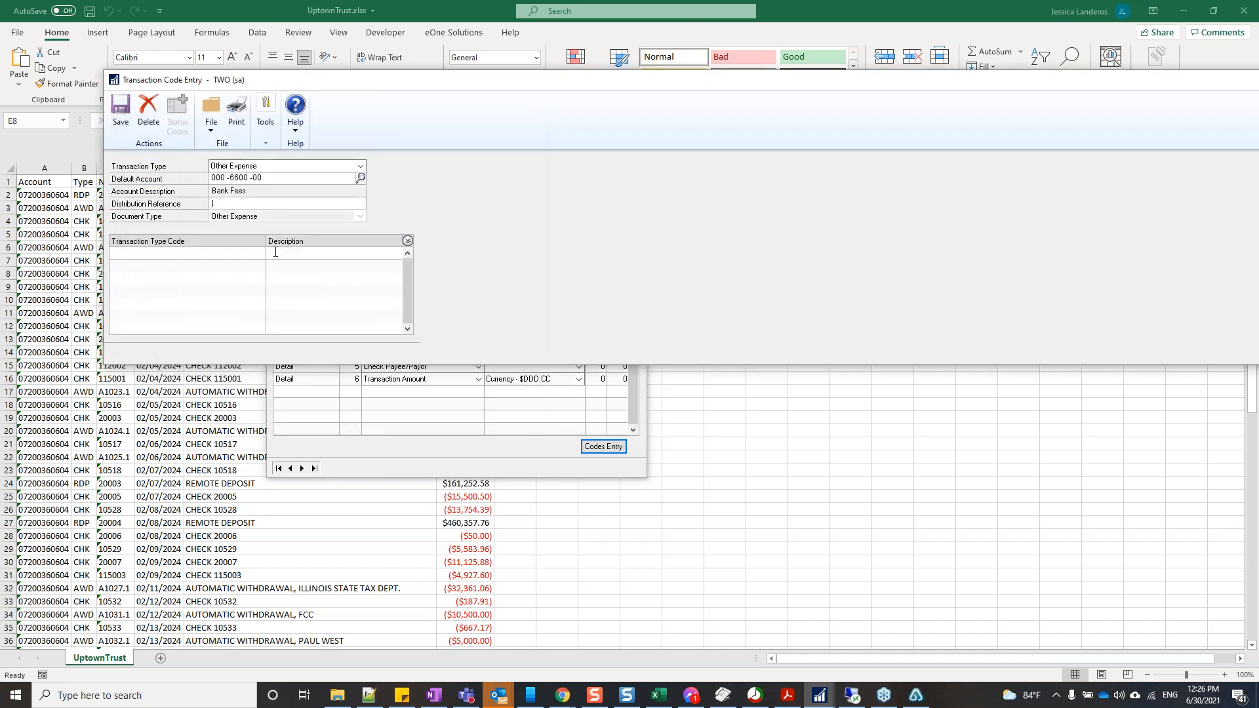
# - Set the distribution reference to Bank fee from Uptown Bank, add transaction type code FEE, save, and close the code entry window
pyautogui.click(234, 204)
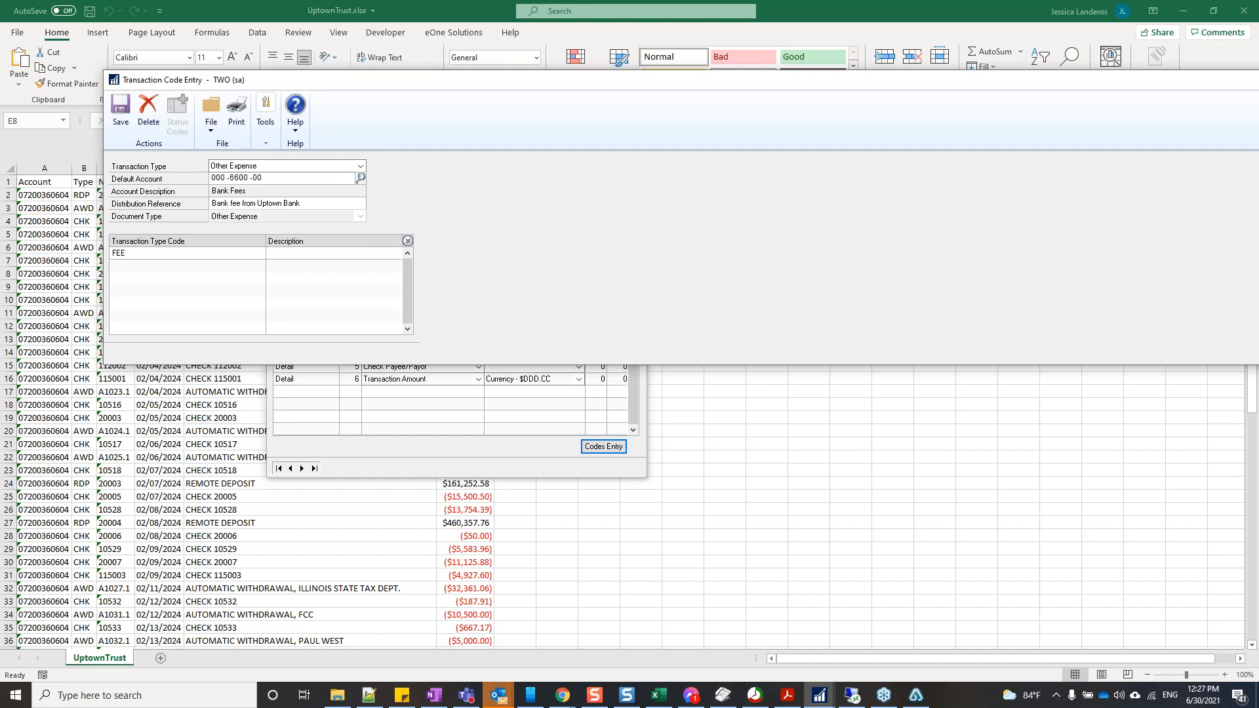
pyautogui.click(116, 126)
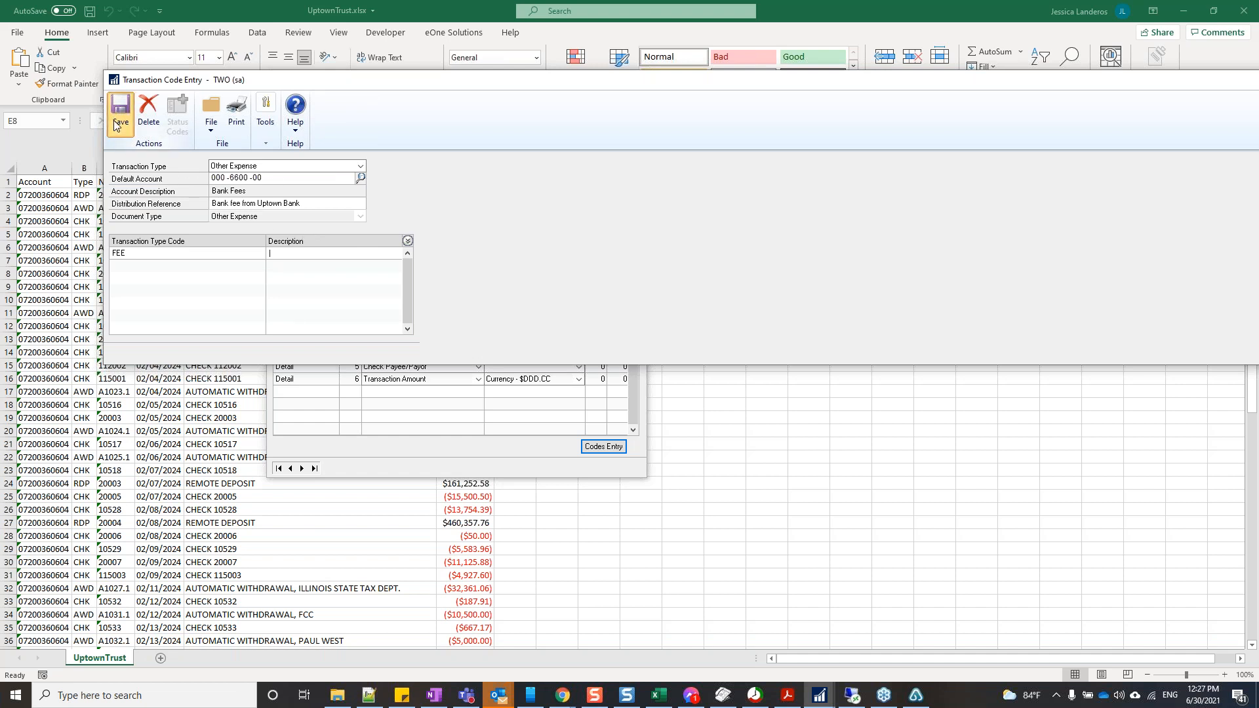
pyautogui.moveTo(676, 91); pyautogui.dragTo(318, 185)
pyautogui.click(625, 175)
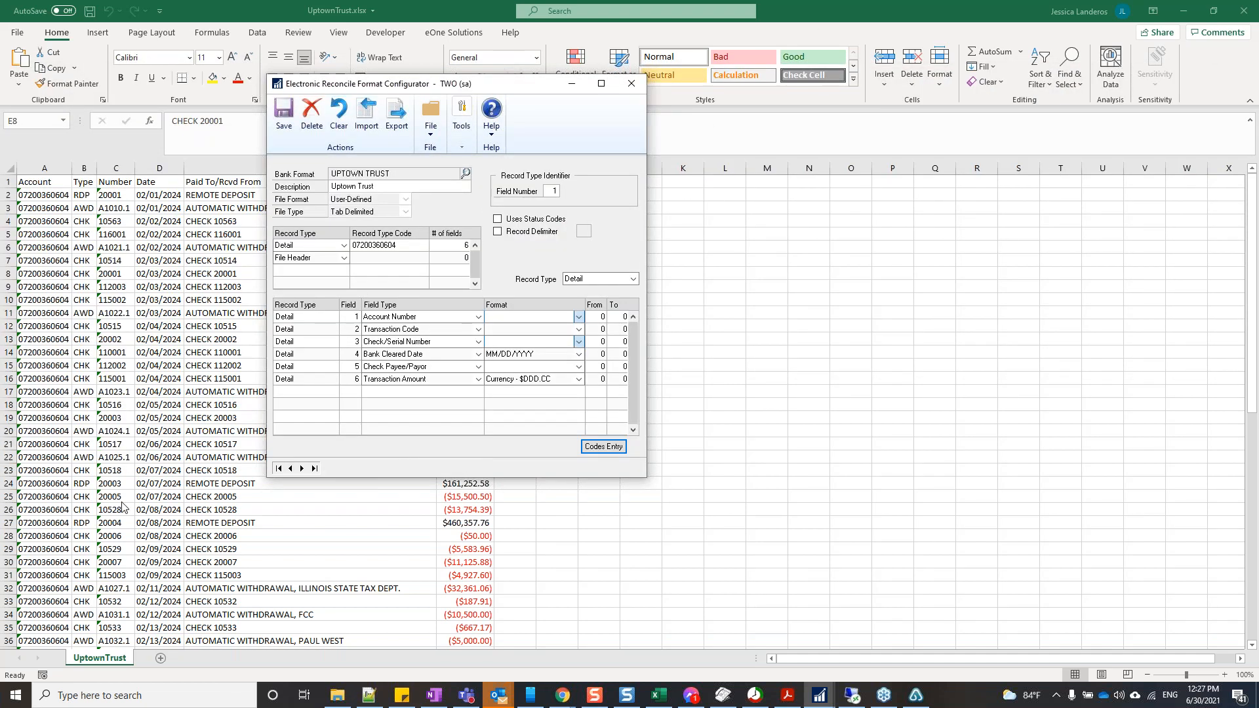
# - Switch to the UptownTrust workbook in Excel and start row 69 with the account number copied from above, type FEE and number FEE
pyautogui.click(84, 515)
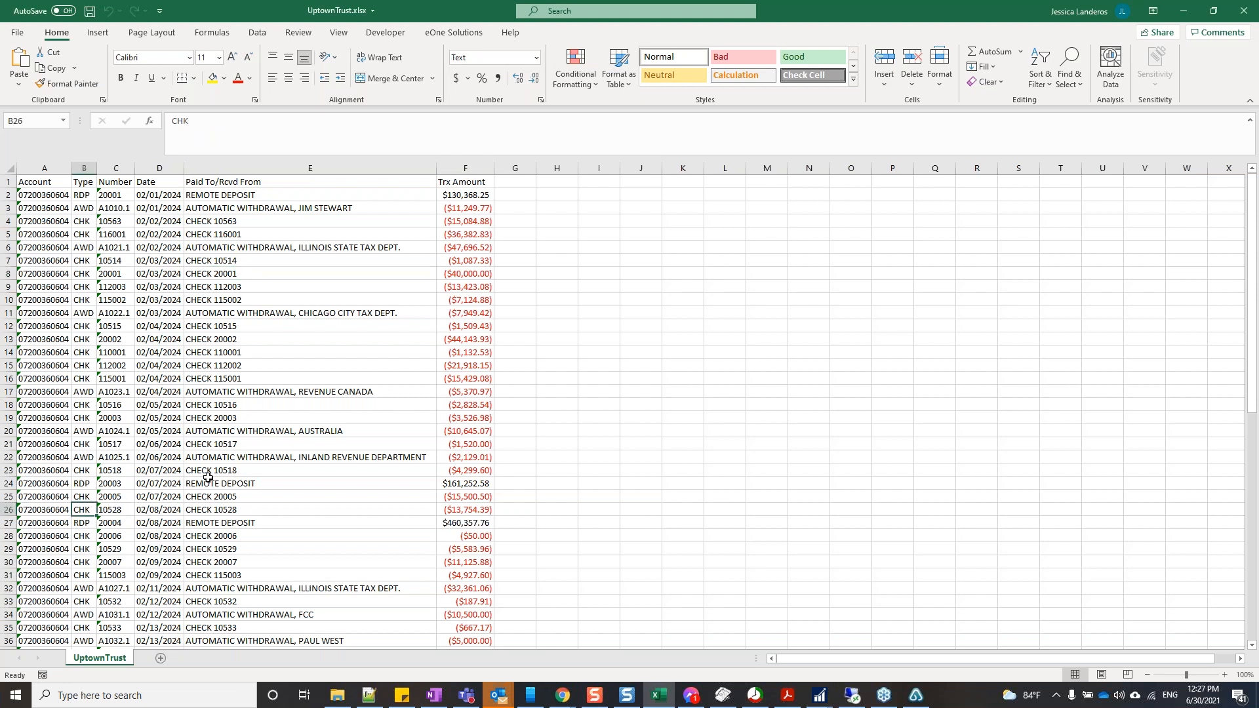
pyautogui.hotkey('ctrl', 'Down')
pyautogui.press('Down')
pyautogui.press('Left')
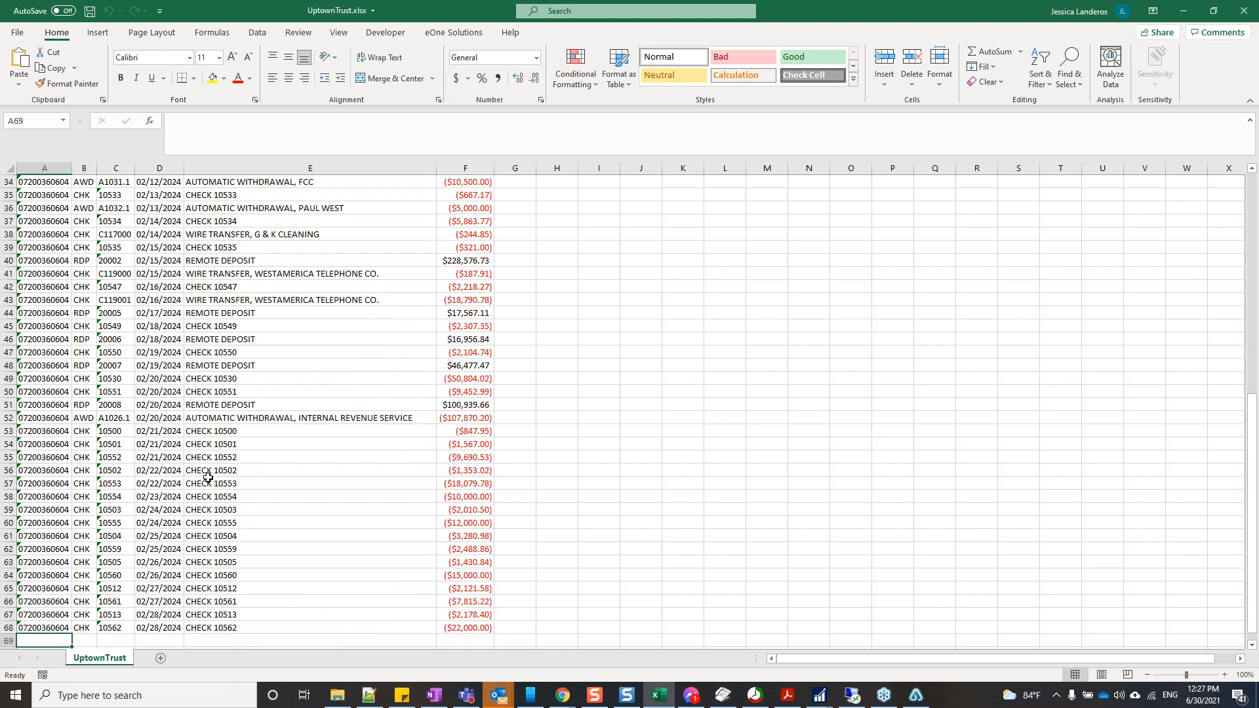
pyautogui.press('Up')
pyautogui.hotkey('ctrl', 'c')
pyautogui.press('Down')
pyautogui.hotkey('ctrl', 'v')
pyautogui.press('Right')
pyautogui.write('FEE')
pyautogui.press('Right')
pyautogui.write("'FEE")
# - Complete row 69 with the date copied from the row above, the payee text Bank Fee and an amount of -6
pyautogui.press('Right')
pyautogui.press('Up')
pyautogui.hotkey('ctrl', 'c')
pyautogui.press('Down')
pyautogui.hotkey('ctrl', 'v')
pyautogui.press('Right')
pyautogui.write('Bank Fee')
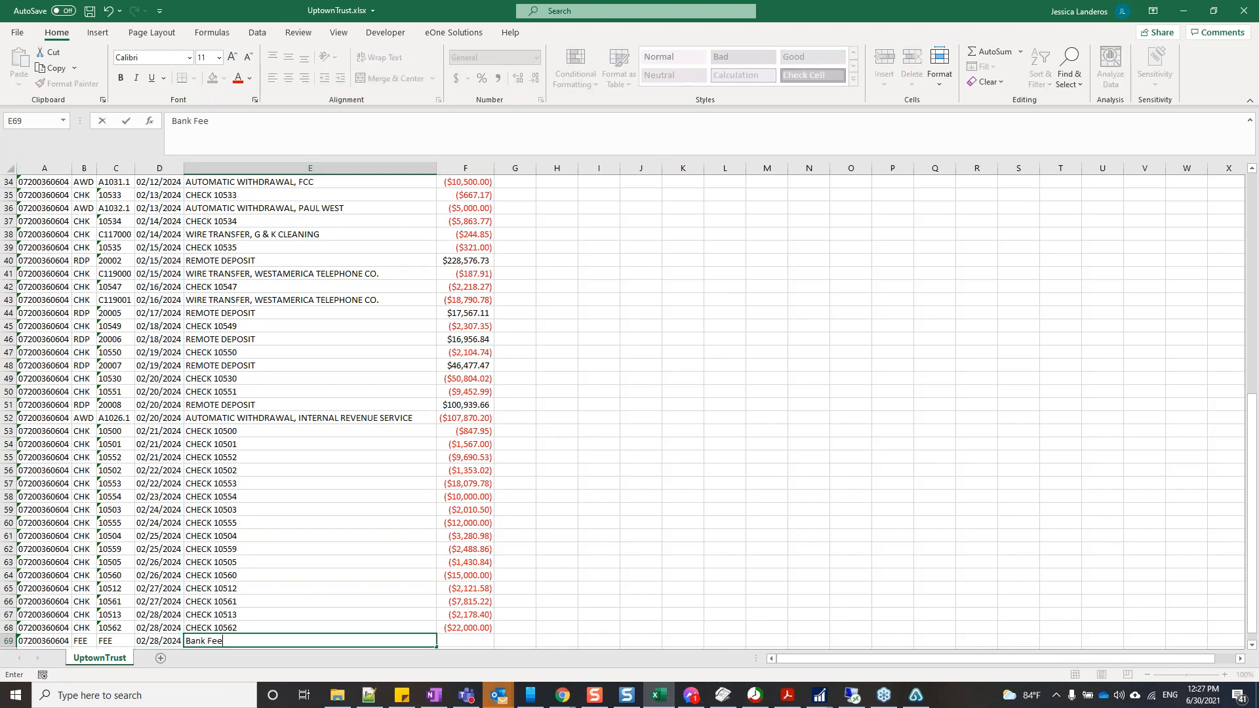
pyautogui.press('Right')
pyautogui.write('-')
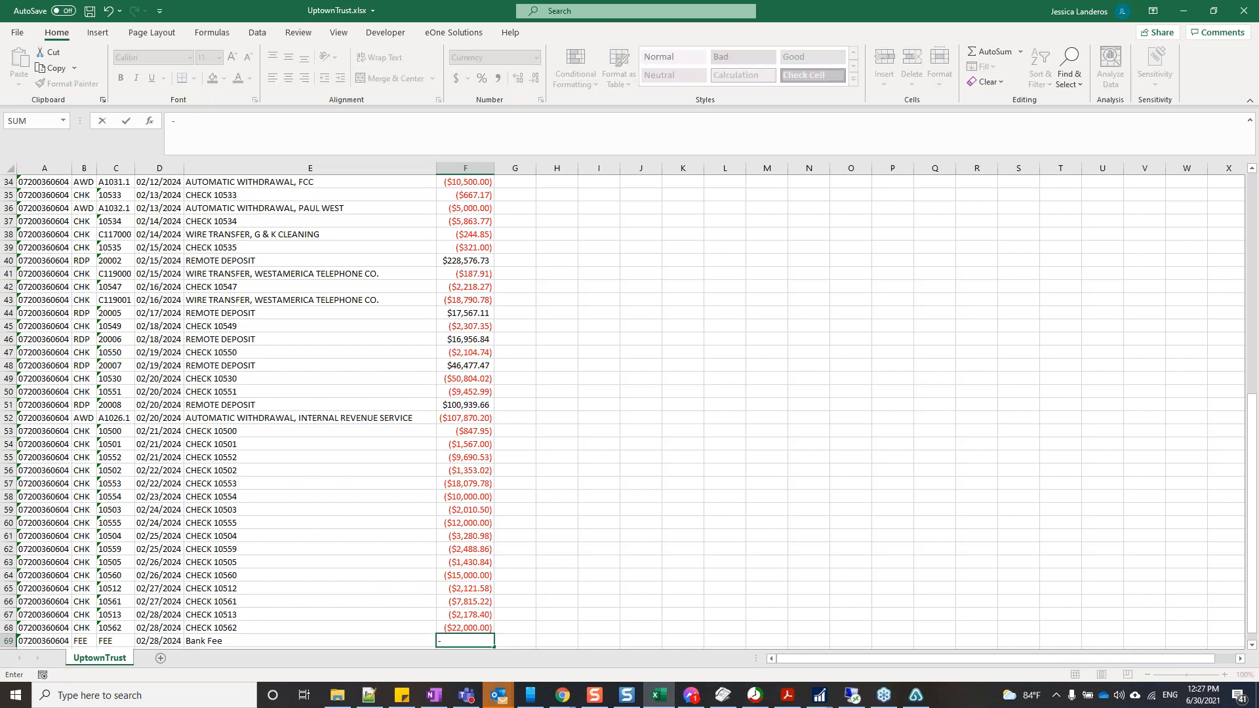
pyautogui.hotkey('ctrl', 'Return')
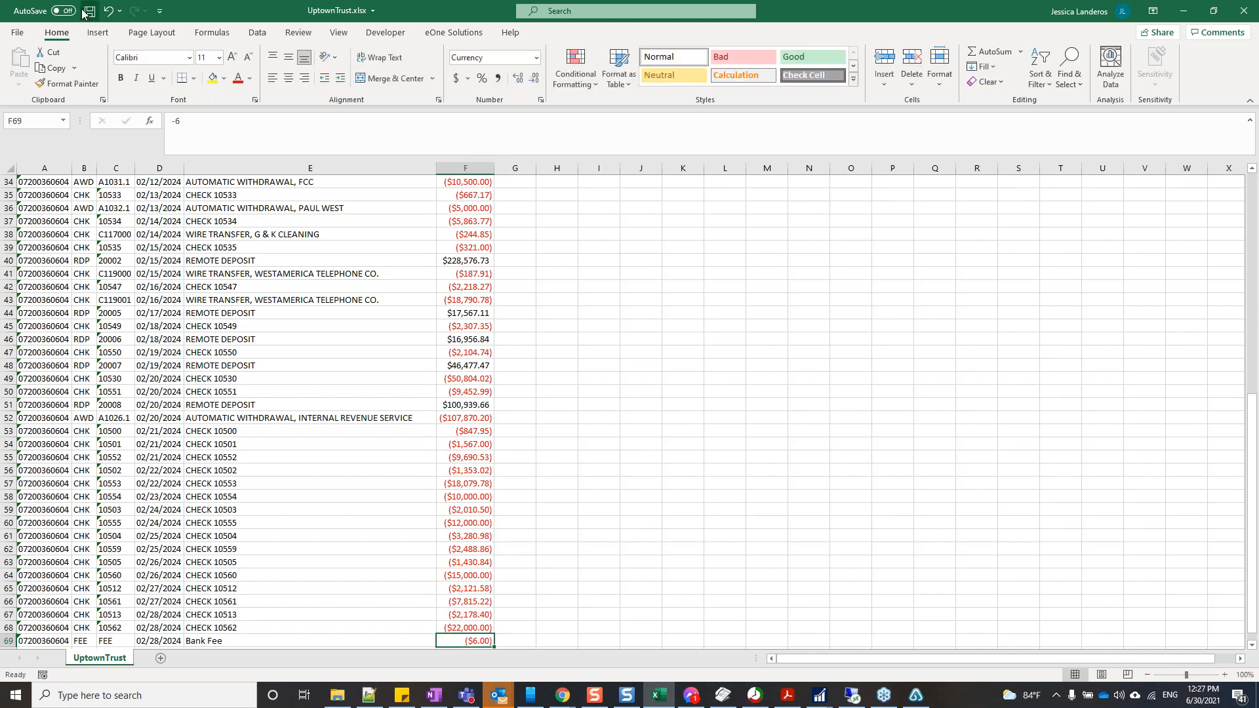
# - Save and close the UptownTrust workbook, and save the UPTOWN TRUST format in Dynamics GP before closing the format configurator
pyautogui.hotkey('ctrl', 's')
pyautogui.click(1251, 6)
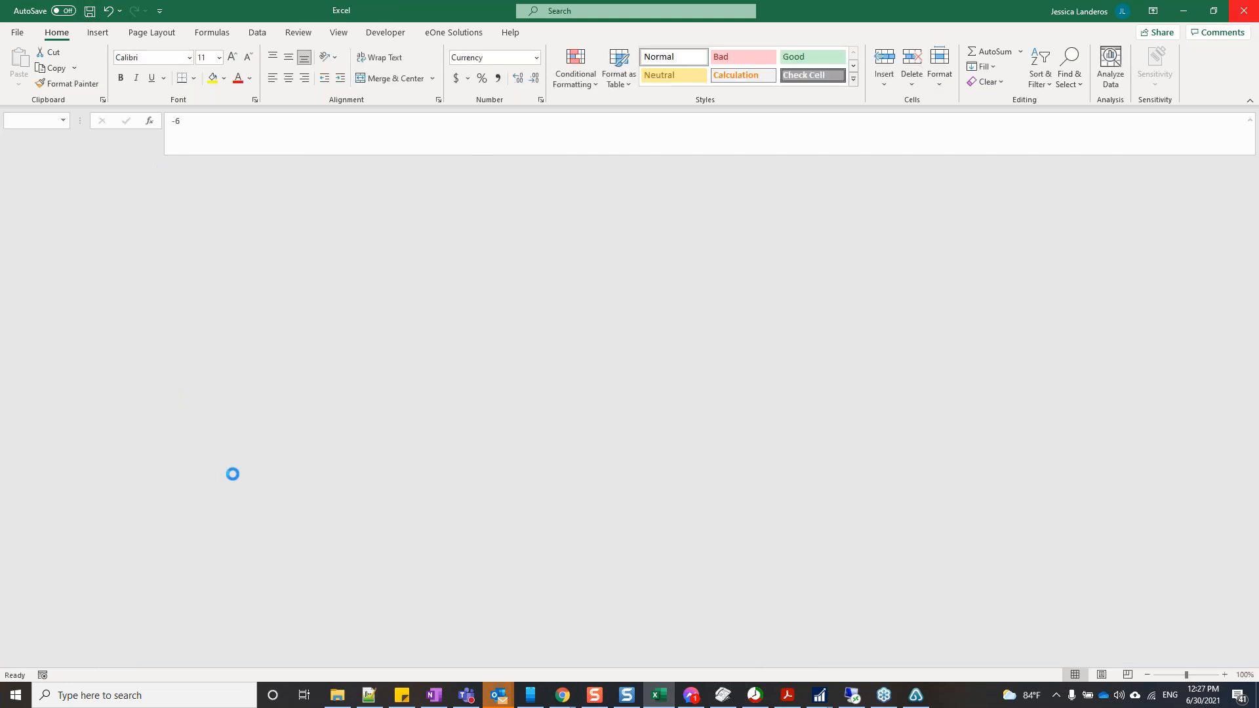
pyautogui.click(284, 118)
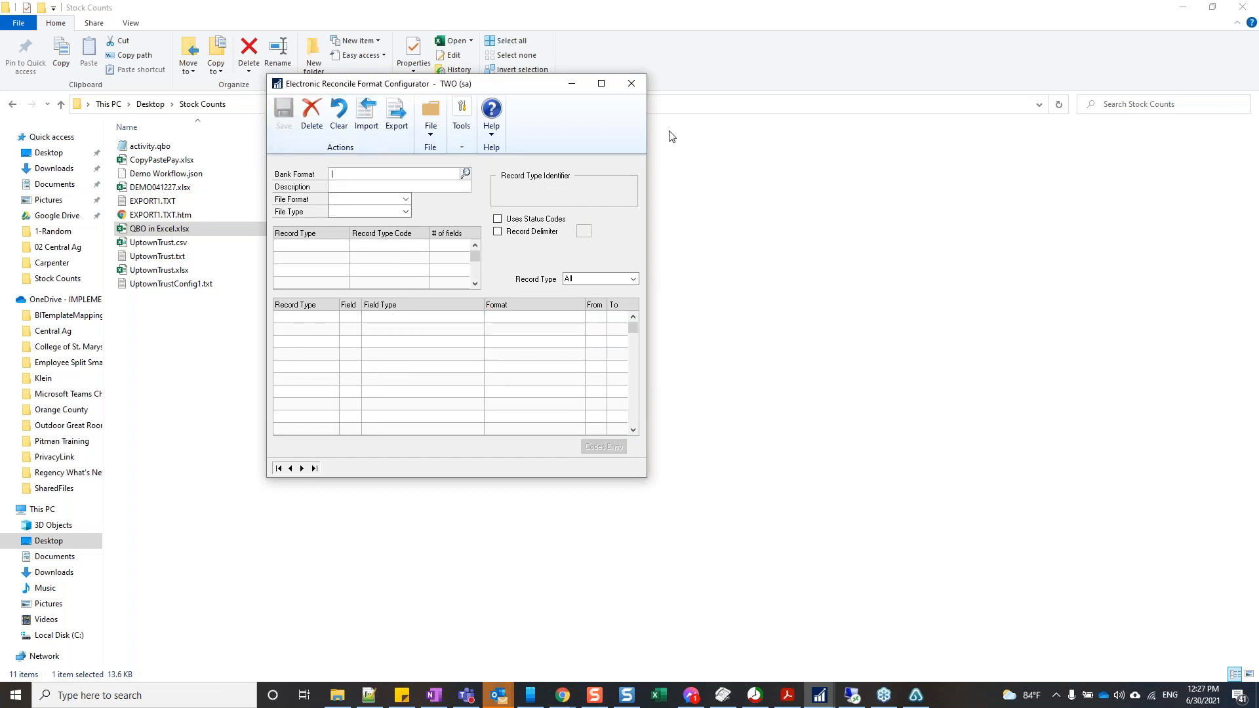
pyautogui.click(630, 84)
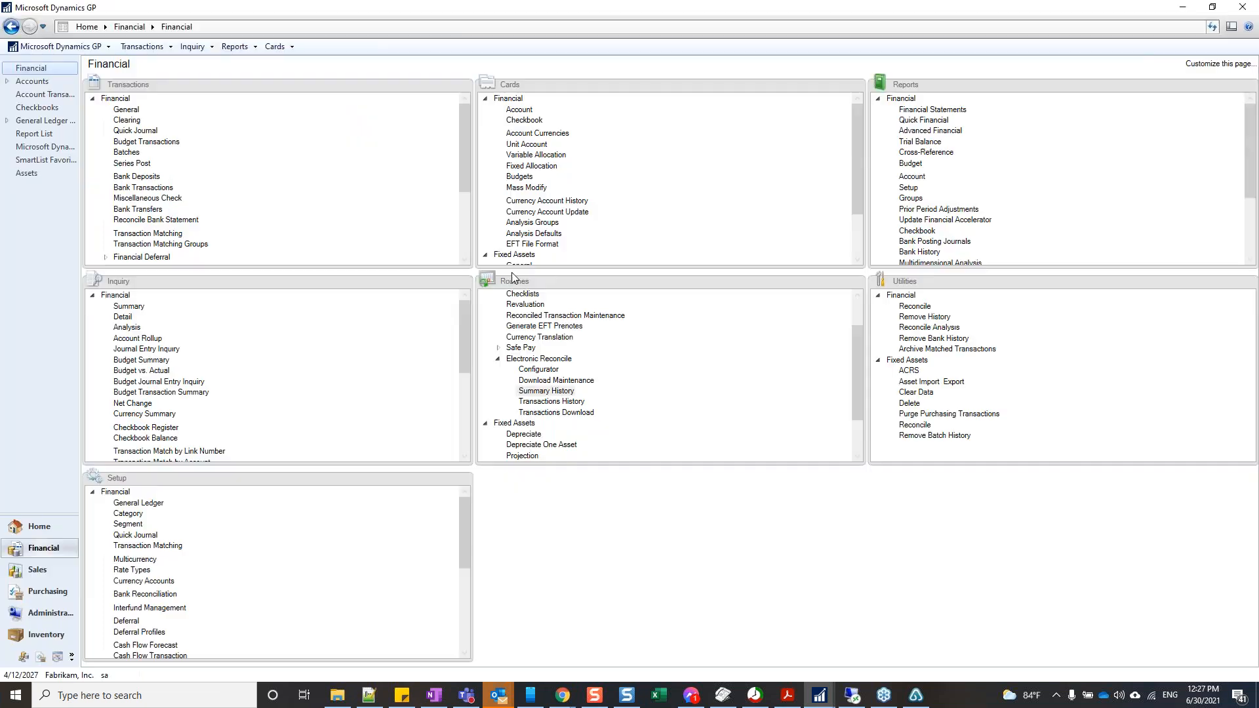
# - Delete all summary history for the bank download ID in Electronic Reconcile and look at the download transactions history window
pyautogui.click(536, 390)
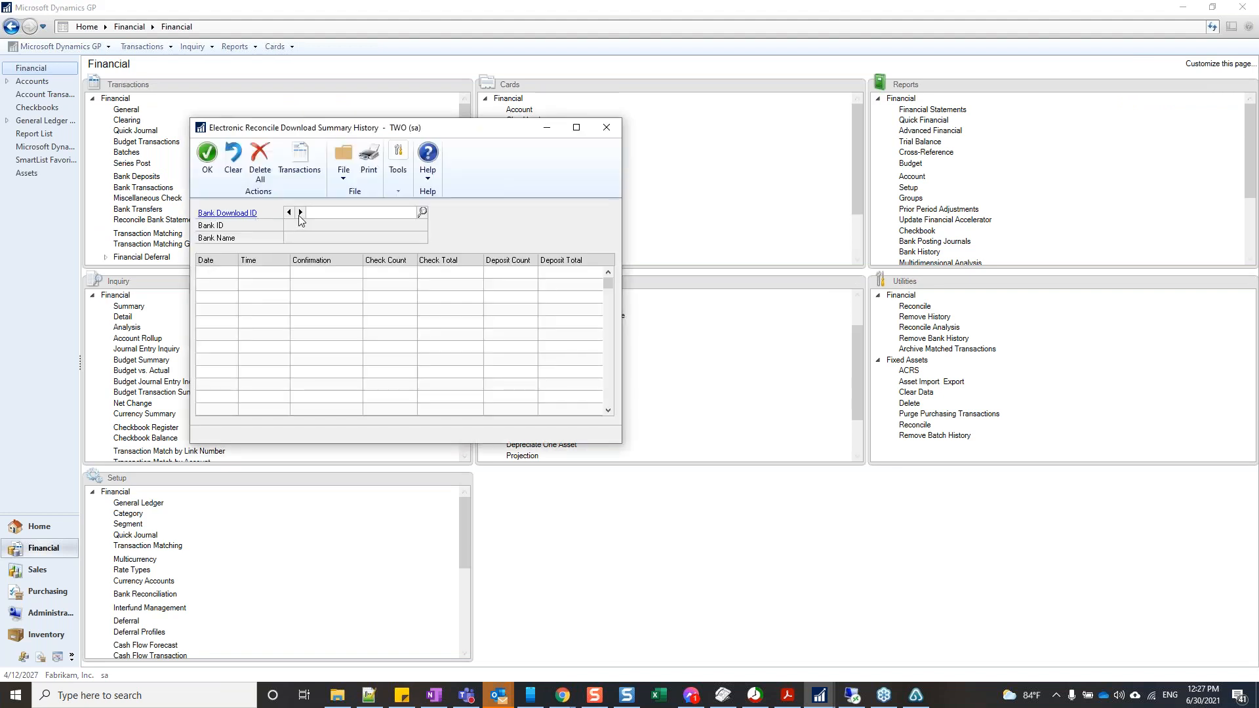
pyautogui.click(300, 212)
pyautogui.click(268, 167)
pyautogui.click(600, 386)
pyautogui.click(606, 127)
pyautogui.click(553, 406)
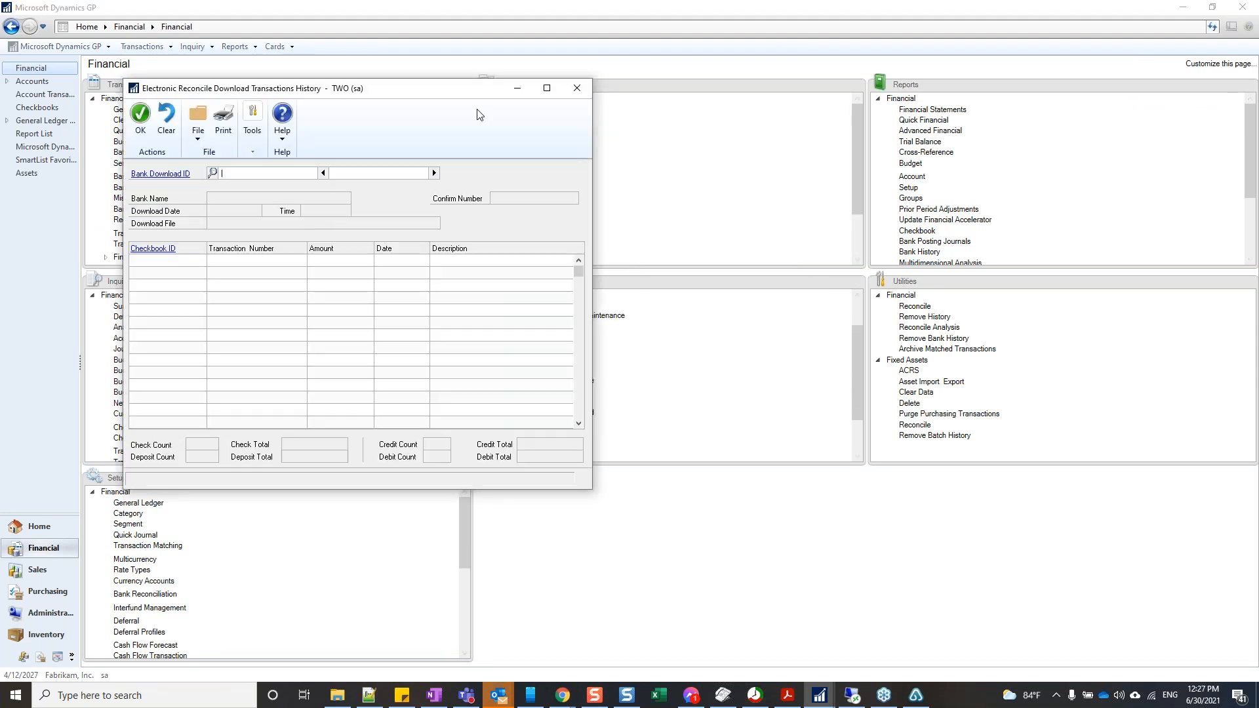
pyautogui.click(577, 87)
pyautogui.click(556, 412)
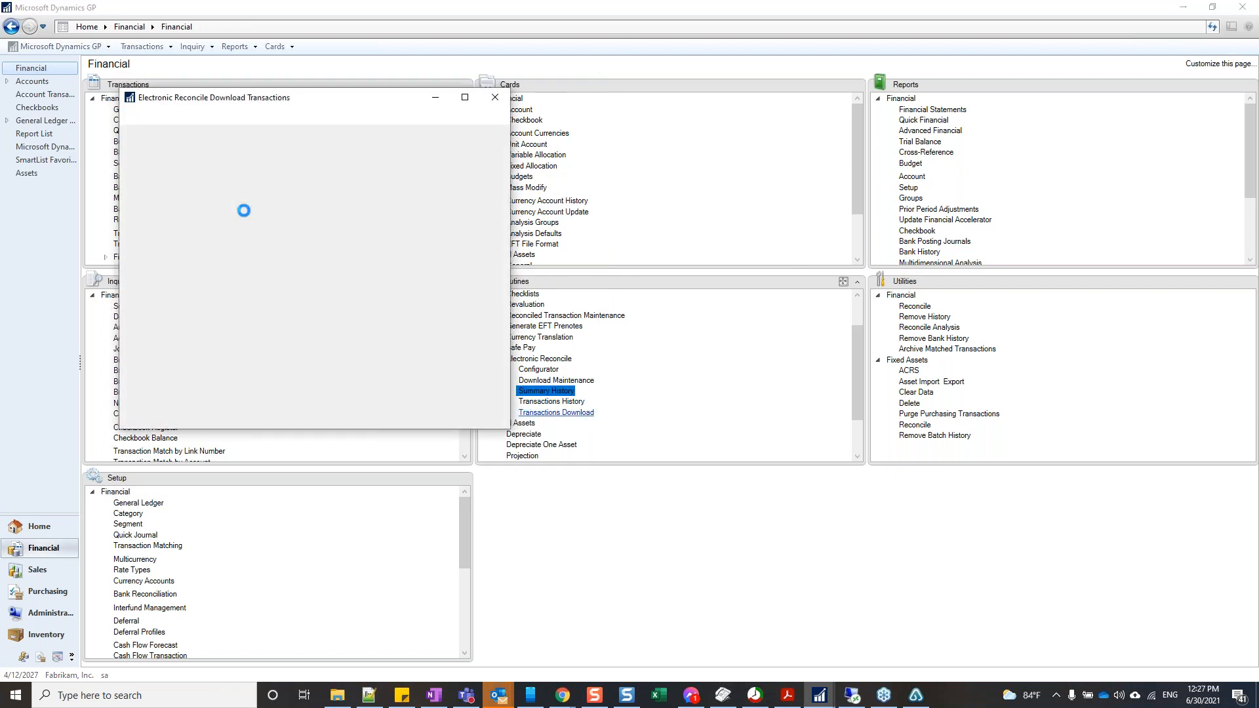
pyautogui.click(221, 186)
pyautogui.click(179, 125)
pyautogui.click(594, 392)
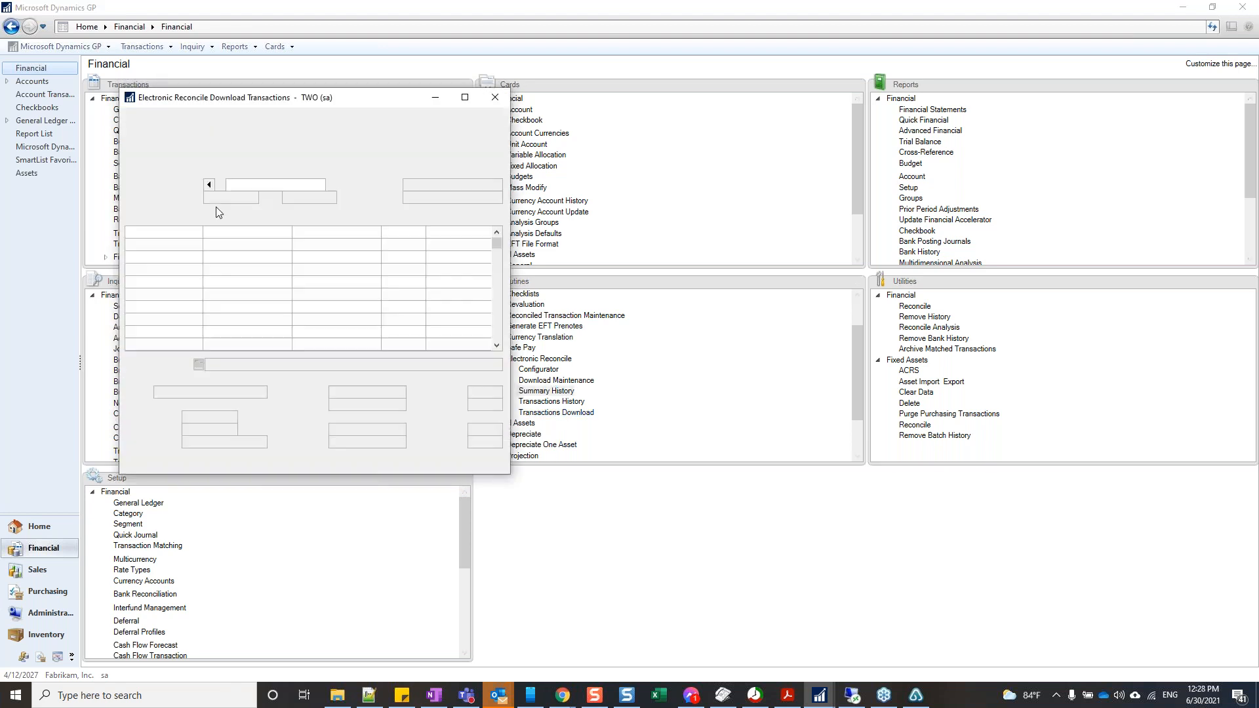
# - Try to download the transactions for the UPTOWN TRUST bank download ID using confirmation number 063021
pyautogui.click(221, 185)
pyautogui.click(144, 126)
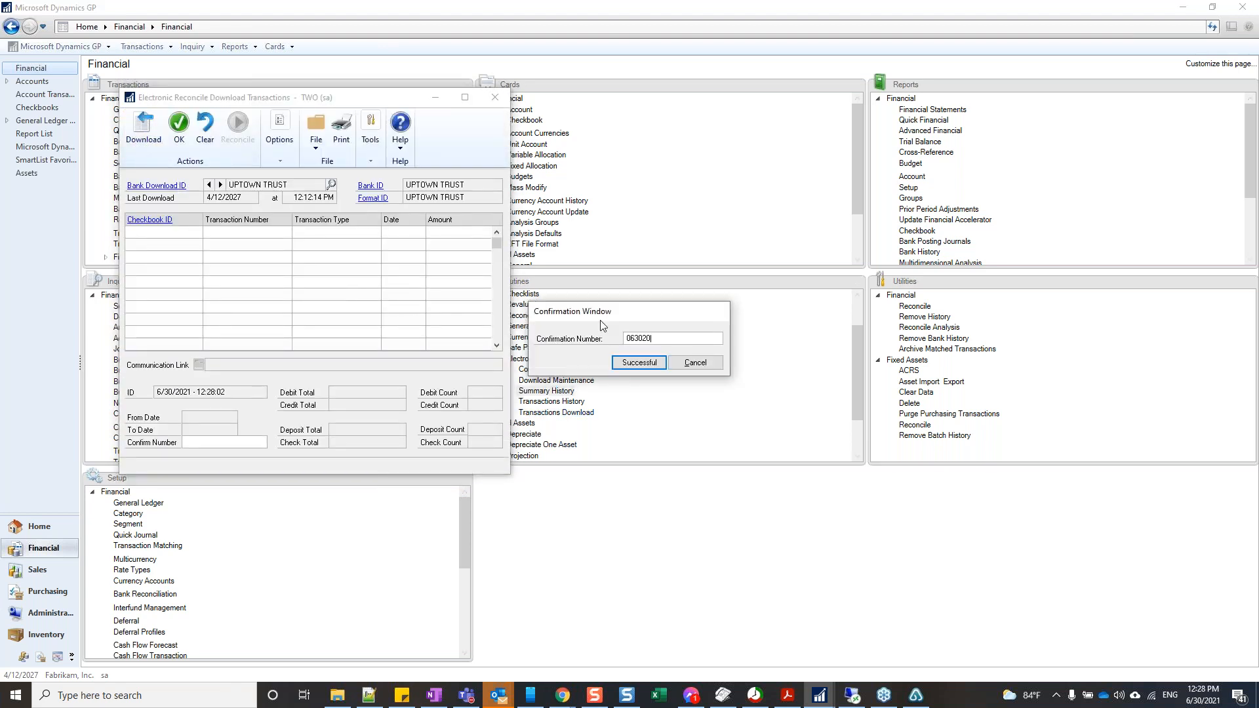
pyautogui.write('0630201')
pyautogui.press('BackSpace')
pyautogui.press('BackSpace')
pyautogui.write('1')
pyautogui.click(650, 369)
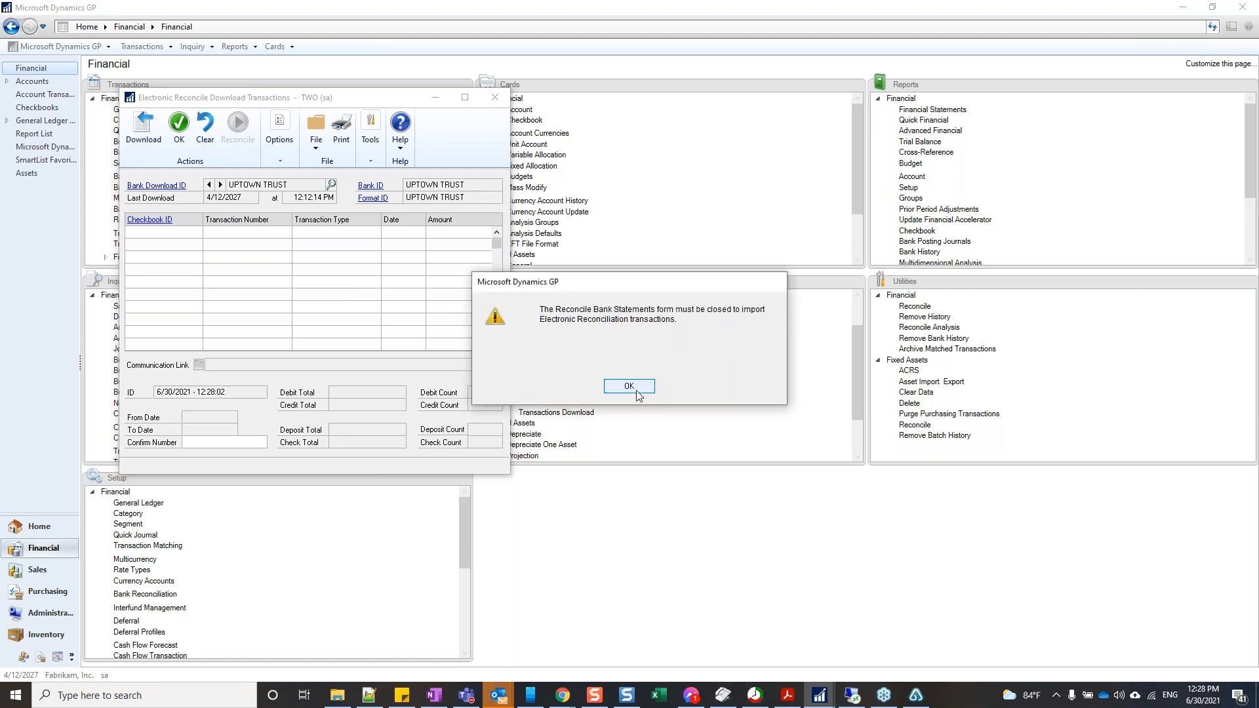
pyautogui.click(629, 386)
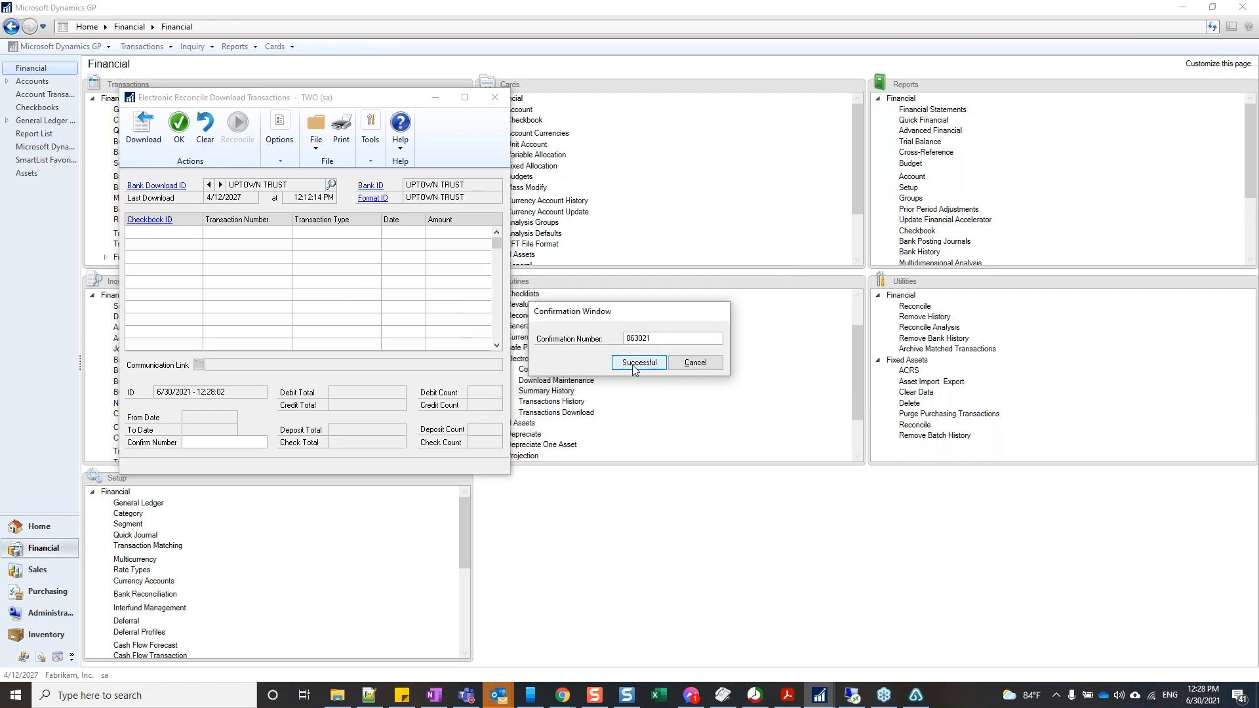
# - Discard the pending download results and close the open Reconcile Bank Statements window
pyautogui.click(820, 696)
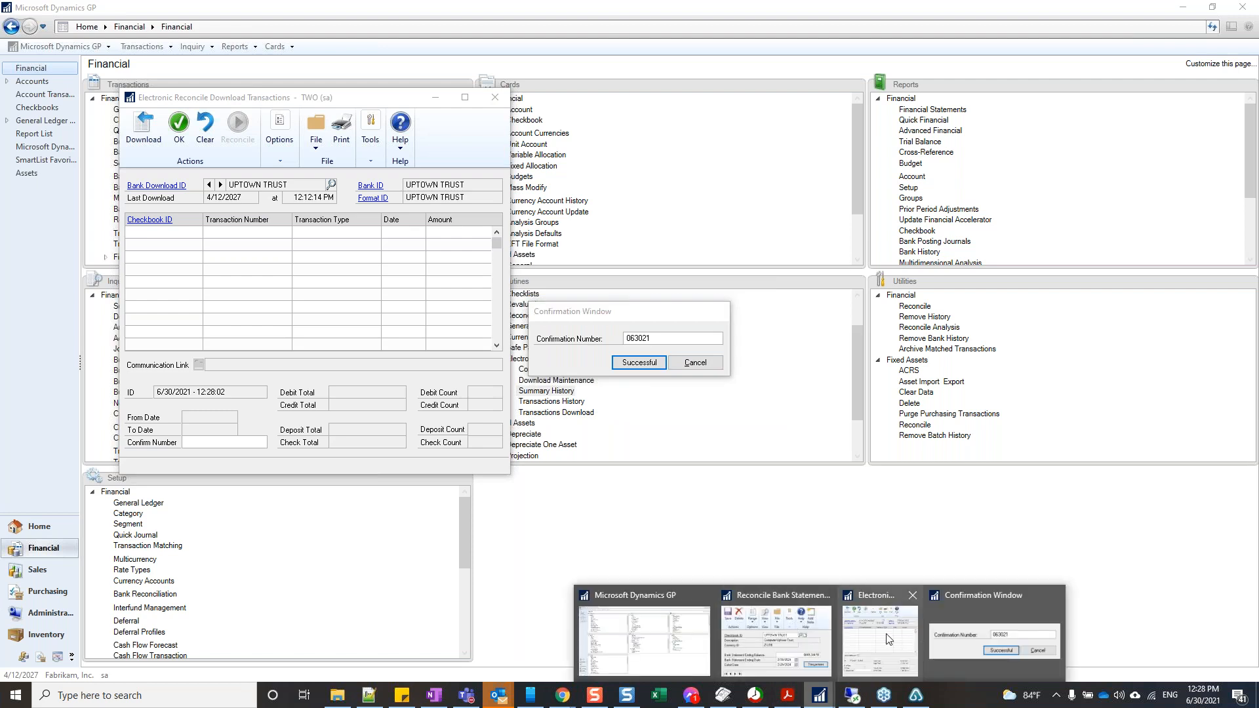
pyautogui.click(799, 636)
pyautogui.click(515, 120)
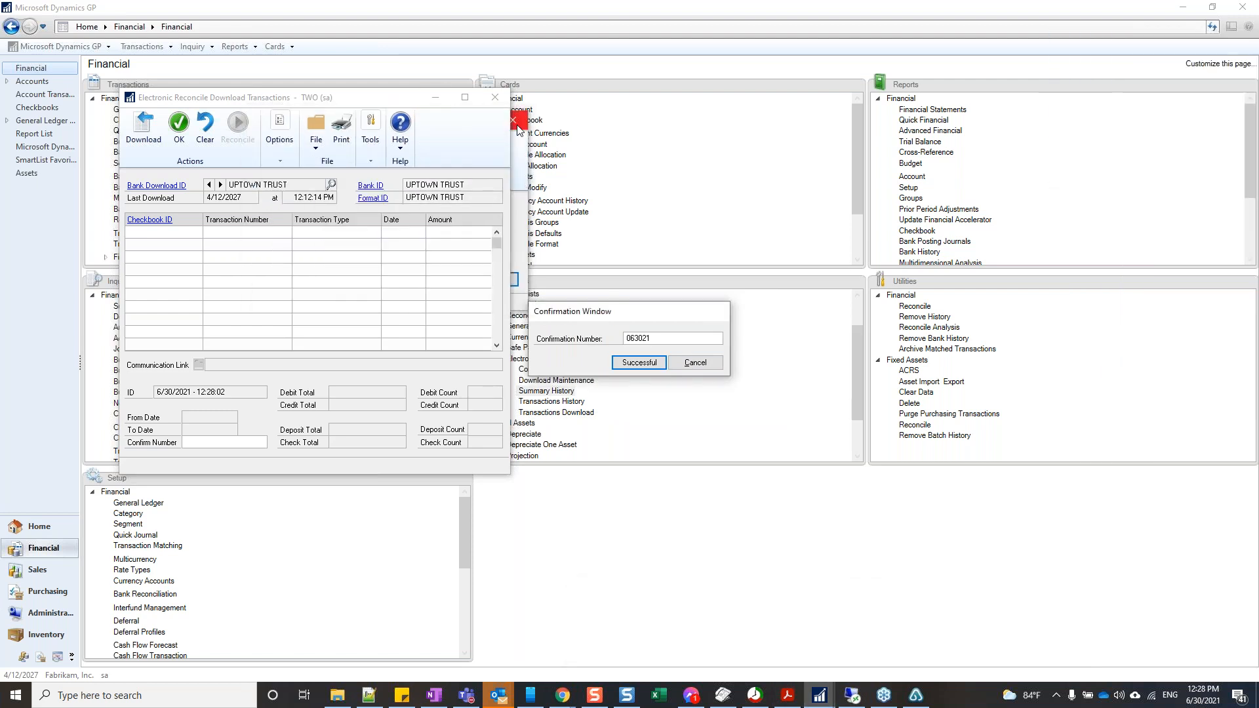
pyautogui.click(633, 364)
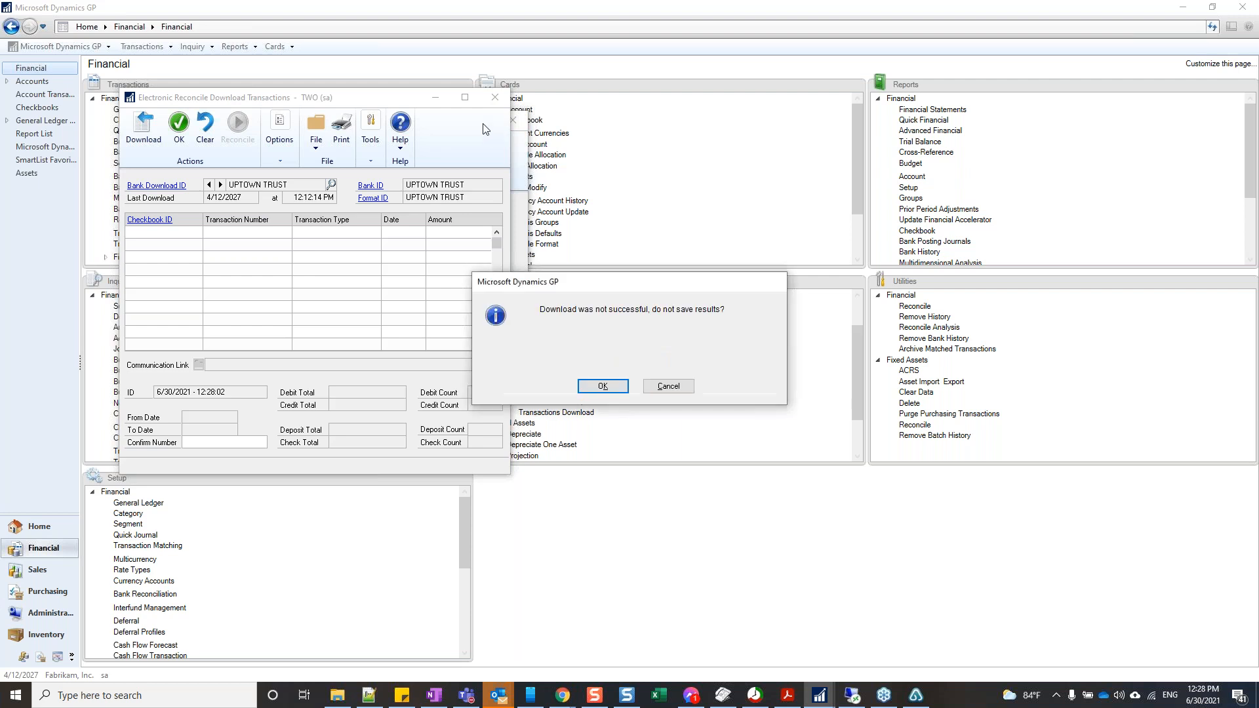
pyautogui.click(620, 388)
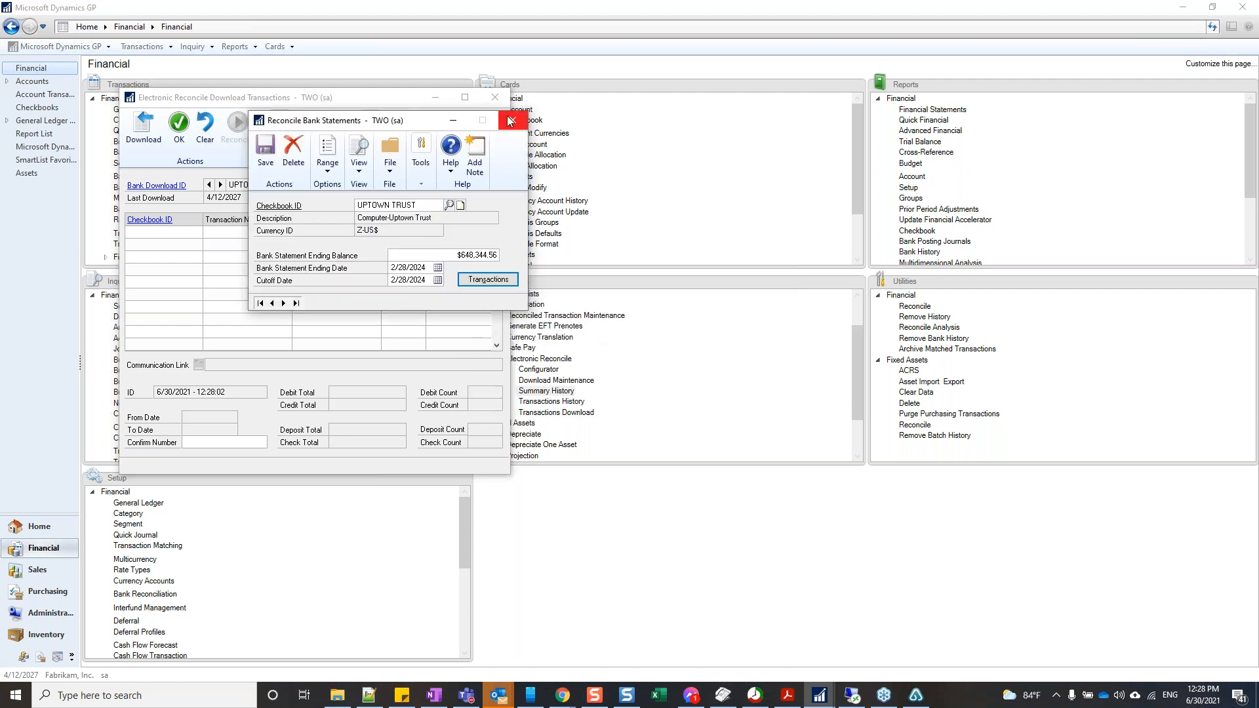
pyautogui.click(602, 386)
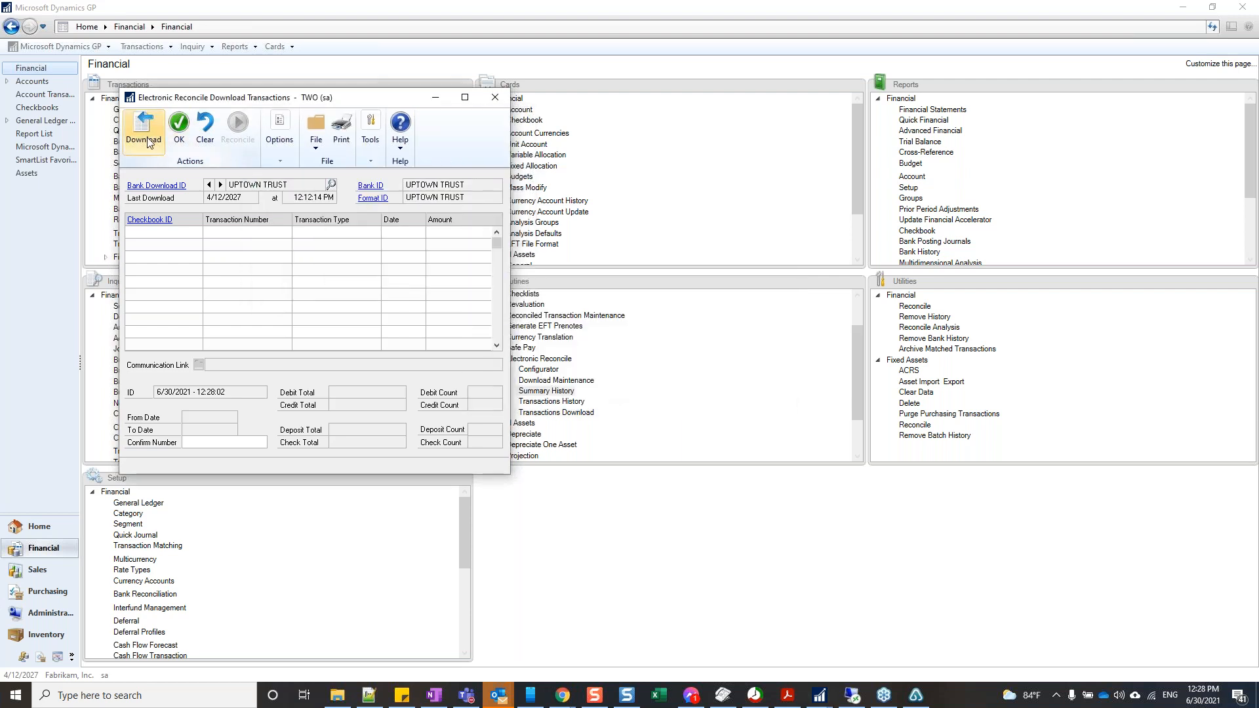
# - Download the UPTOWN TRUST transactions with confirmation number 063021, displaying the unprocessed records report on screen before closing the download window
pyautogui.click(646, 365)
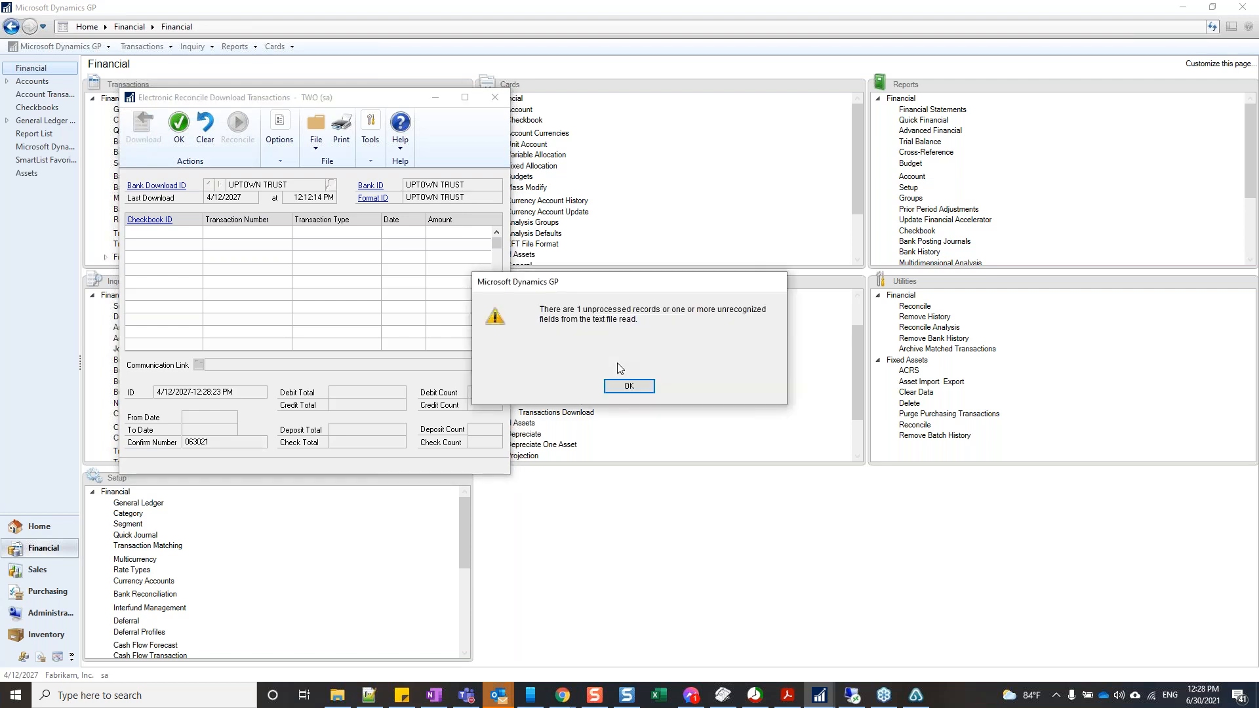
pyautogui.click(629, 388)
pyautogui.click(513, 343)
pyautogui.click(675, 437)
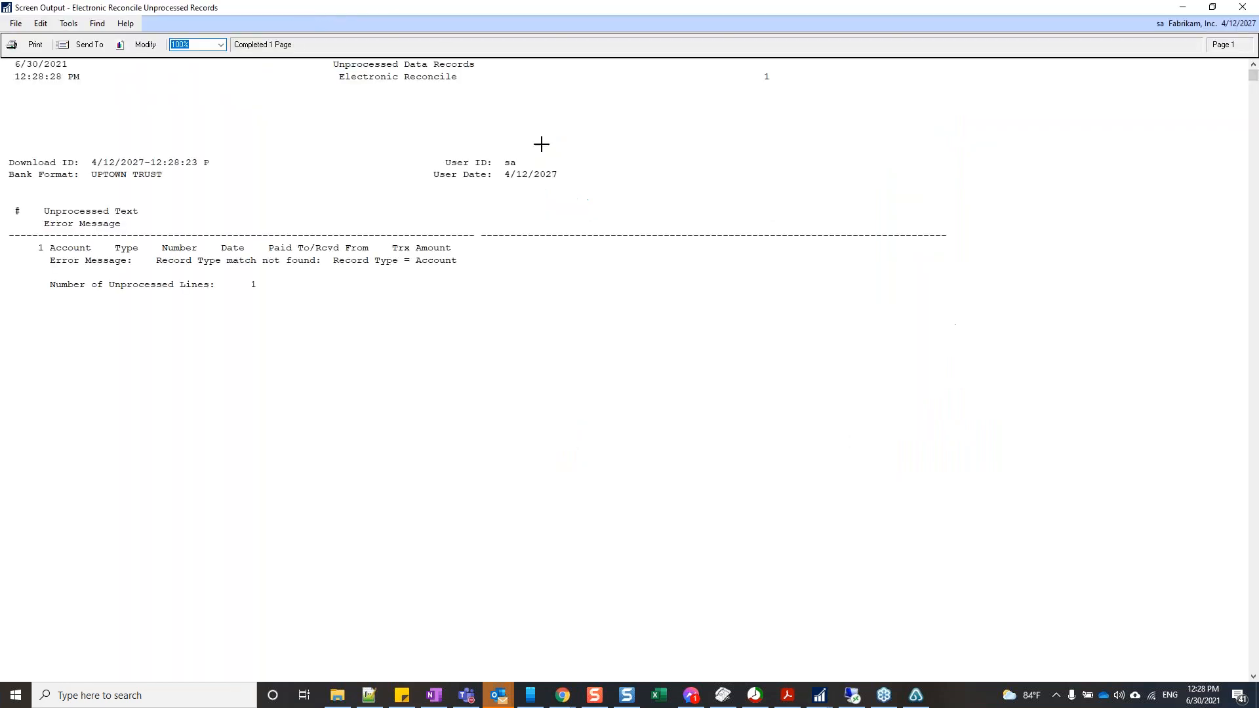
pyautogui.click(1243, 7)
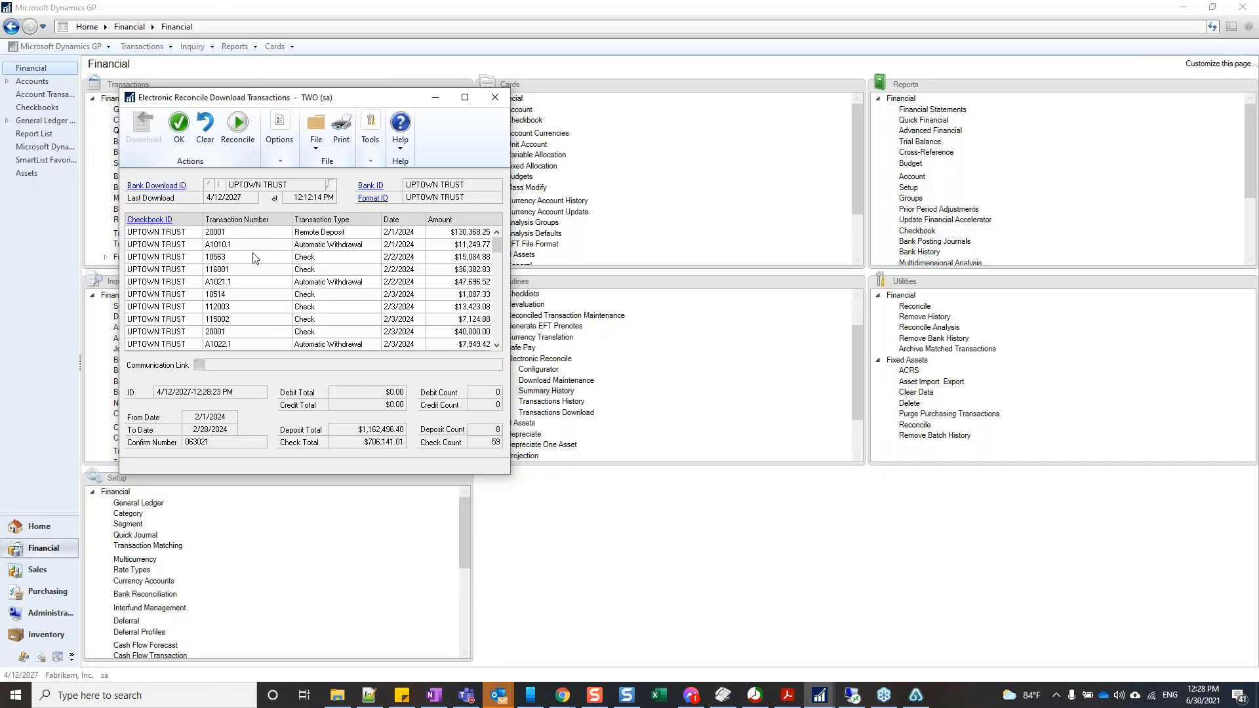
pyautogui.click(495, 97)
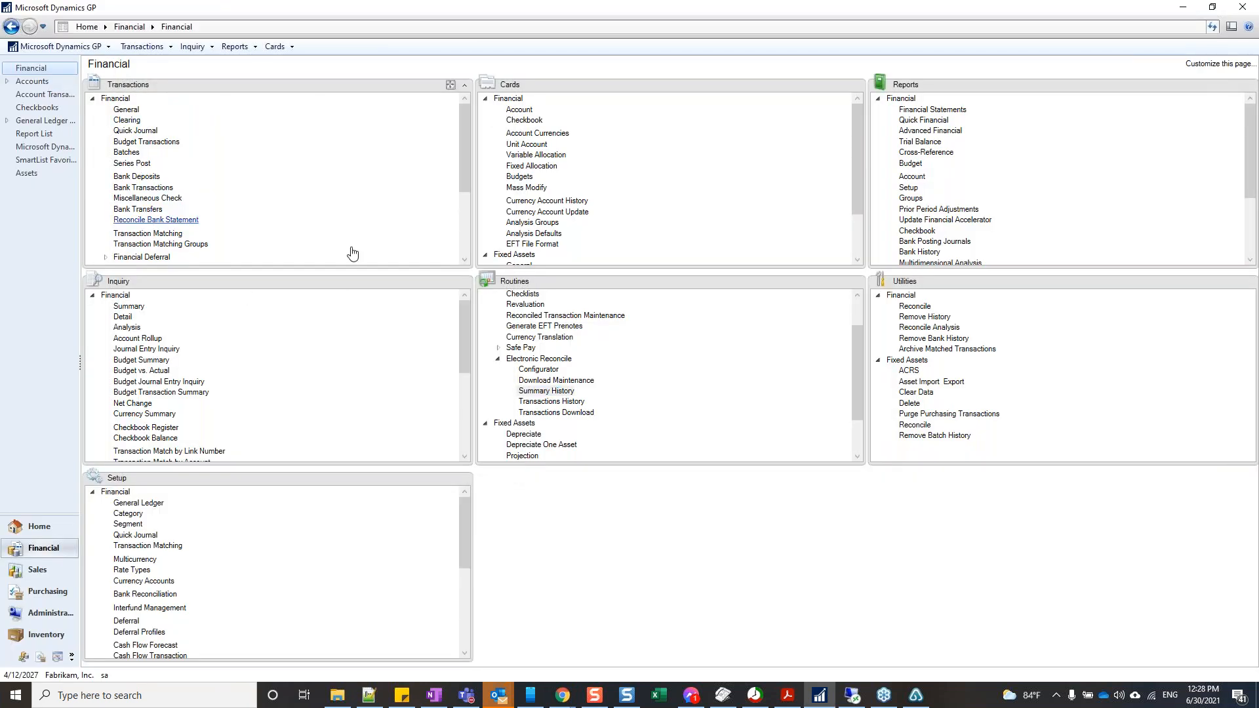
# - Open the bank reconciliation transactions for the UPTOWN TRUST checkbook with the downloaded transactions and review the unprocessed transactions report on screen
pyautogui.click(192, 224)
pyautogui.click(365, 259)
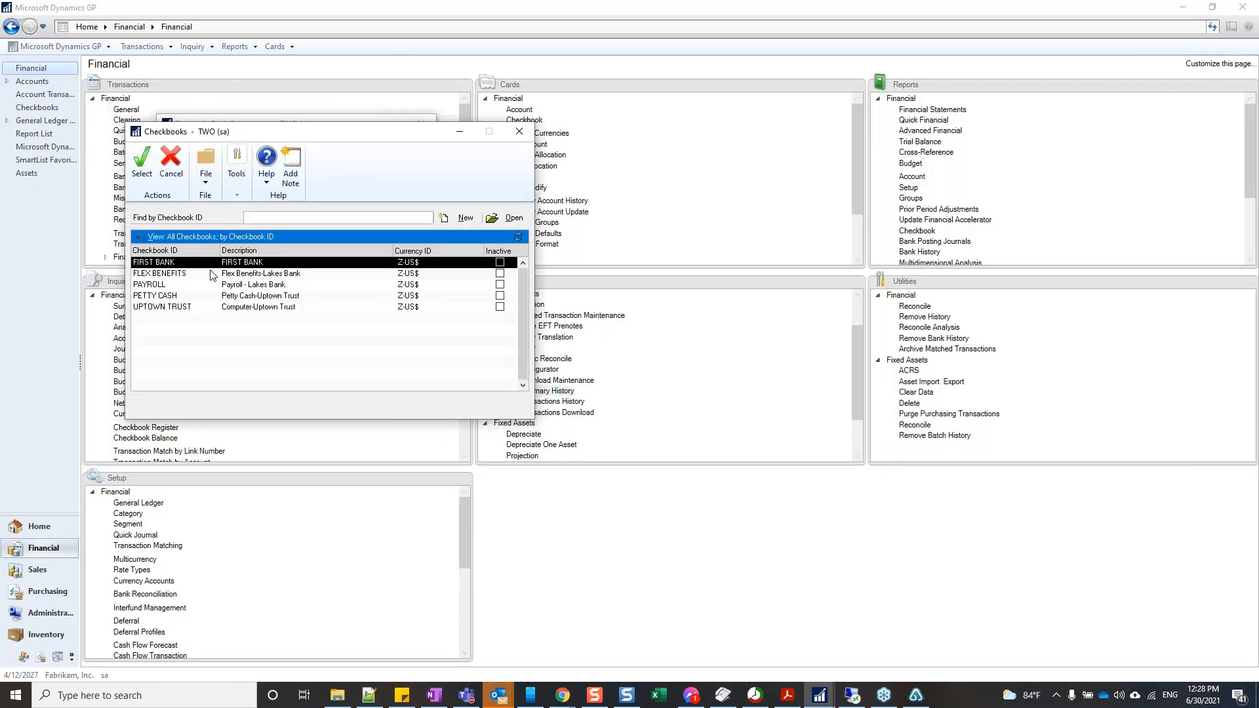
pyautogui.doubleClick(186, 307)
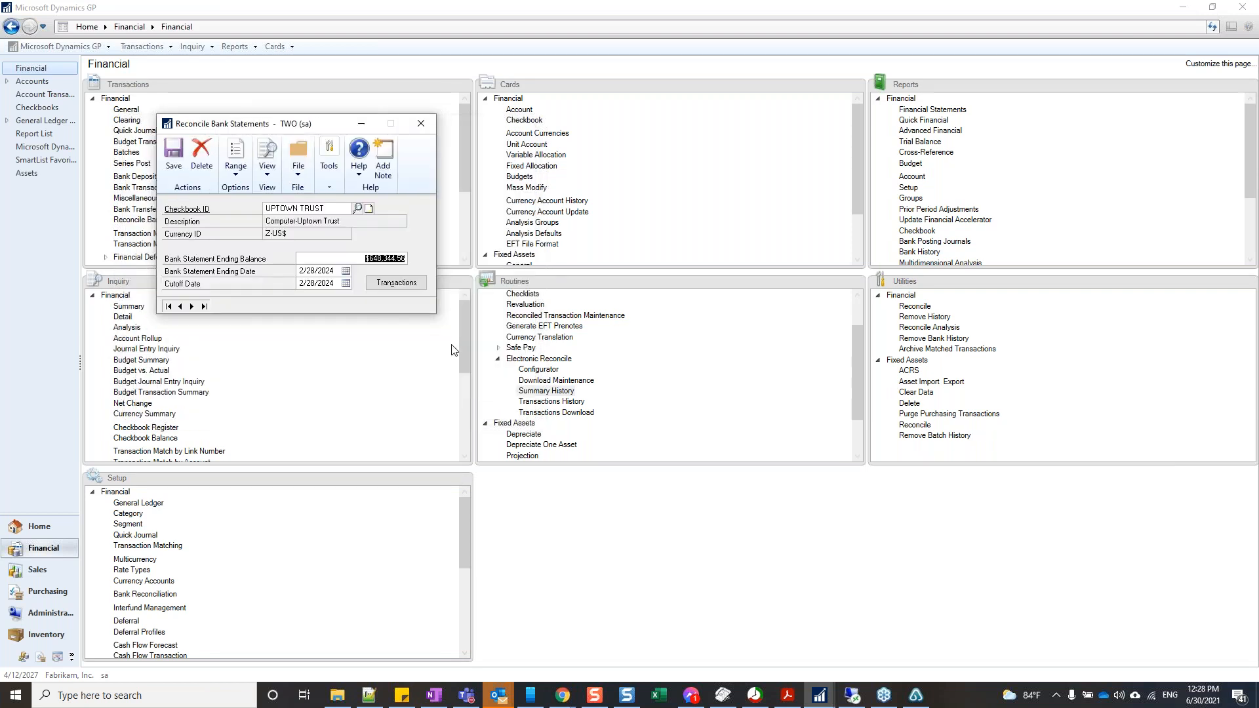
pyautogui.click(395, 282)
pyautogui.click(605, 388)
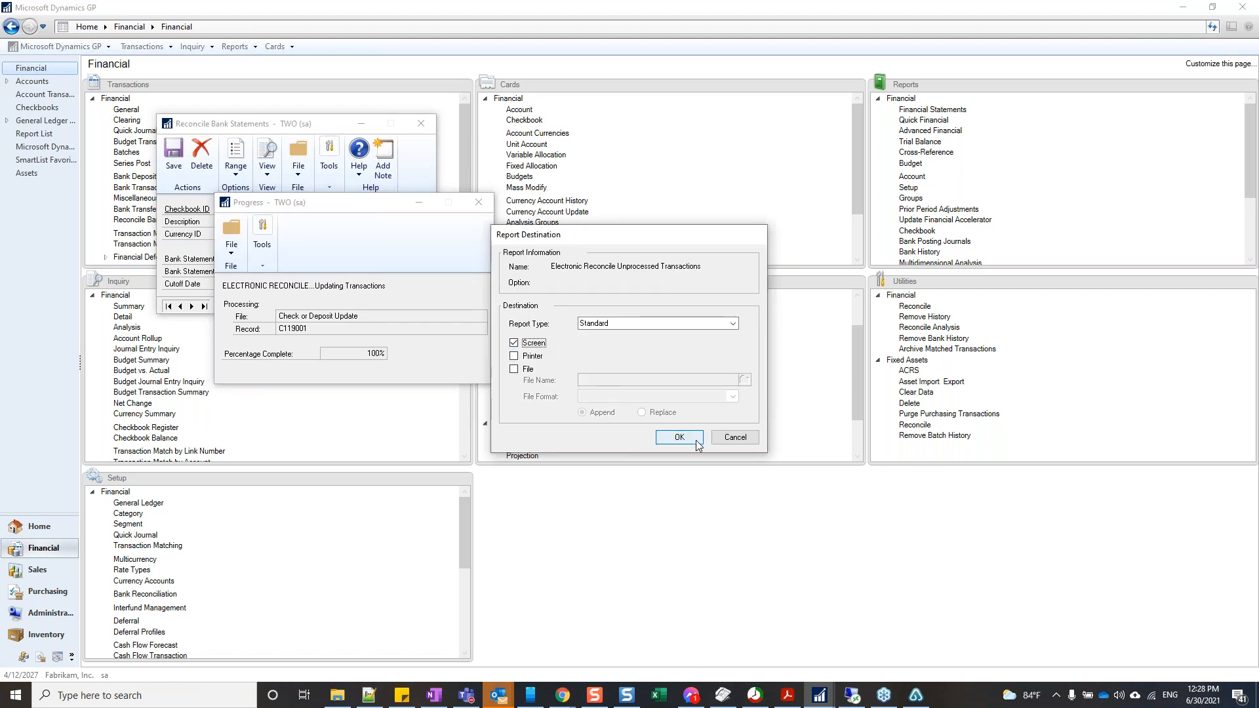
pyautogui.click(694, 440)
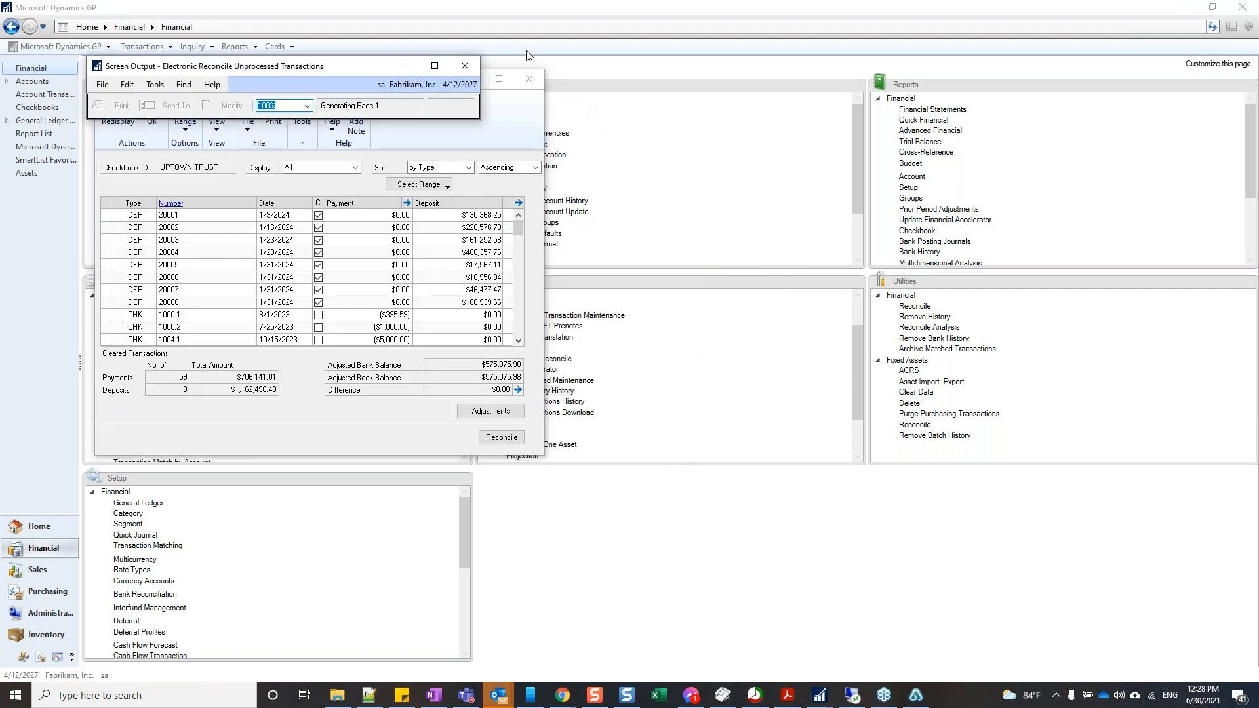
pyautogui.scroll(-20, 413, 444)
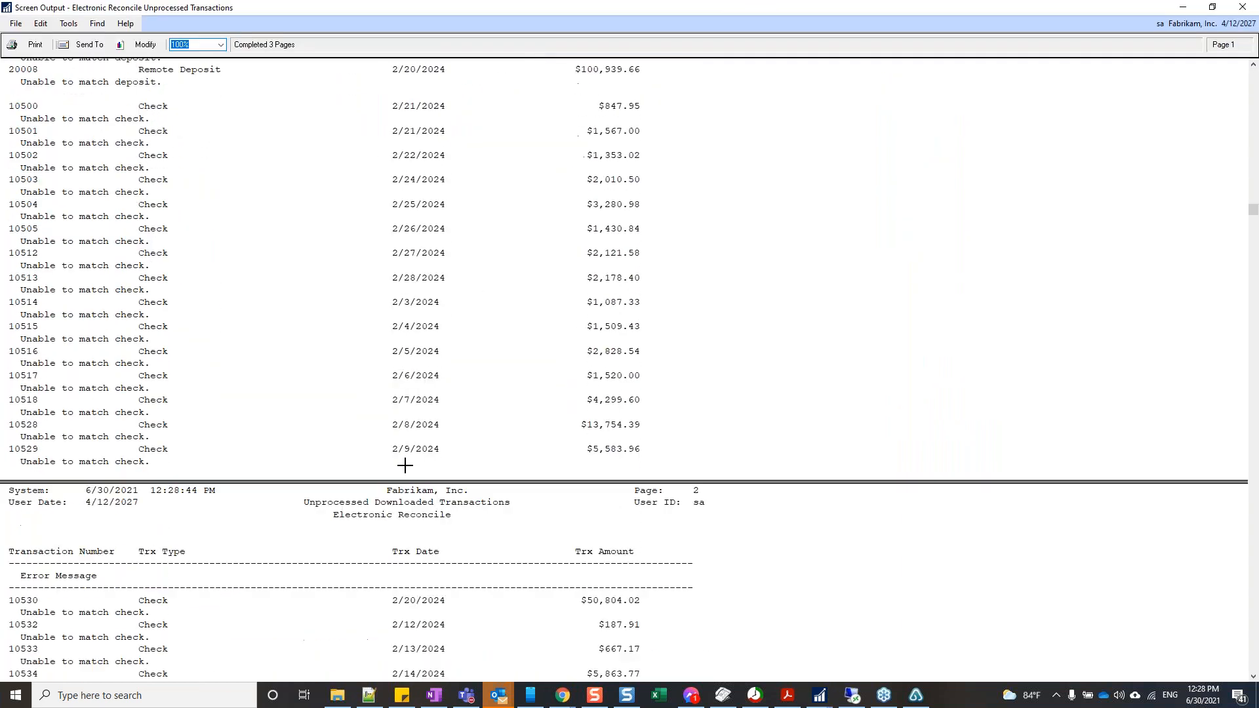
# - Read the unprocessed transactions report through to its end, close it, and view the balance breakdown behind the reconcile difference
pyautogui.scroll(-20, 416, 479)
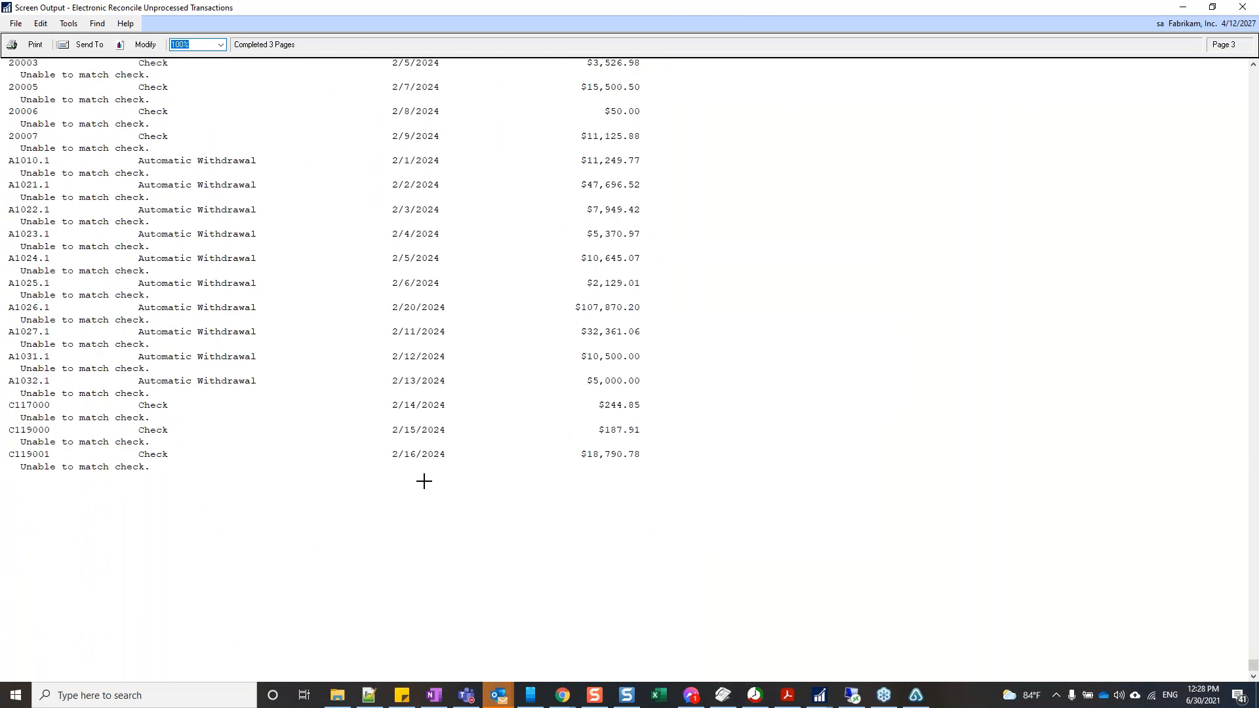
pyautogui.click(1243, 6)
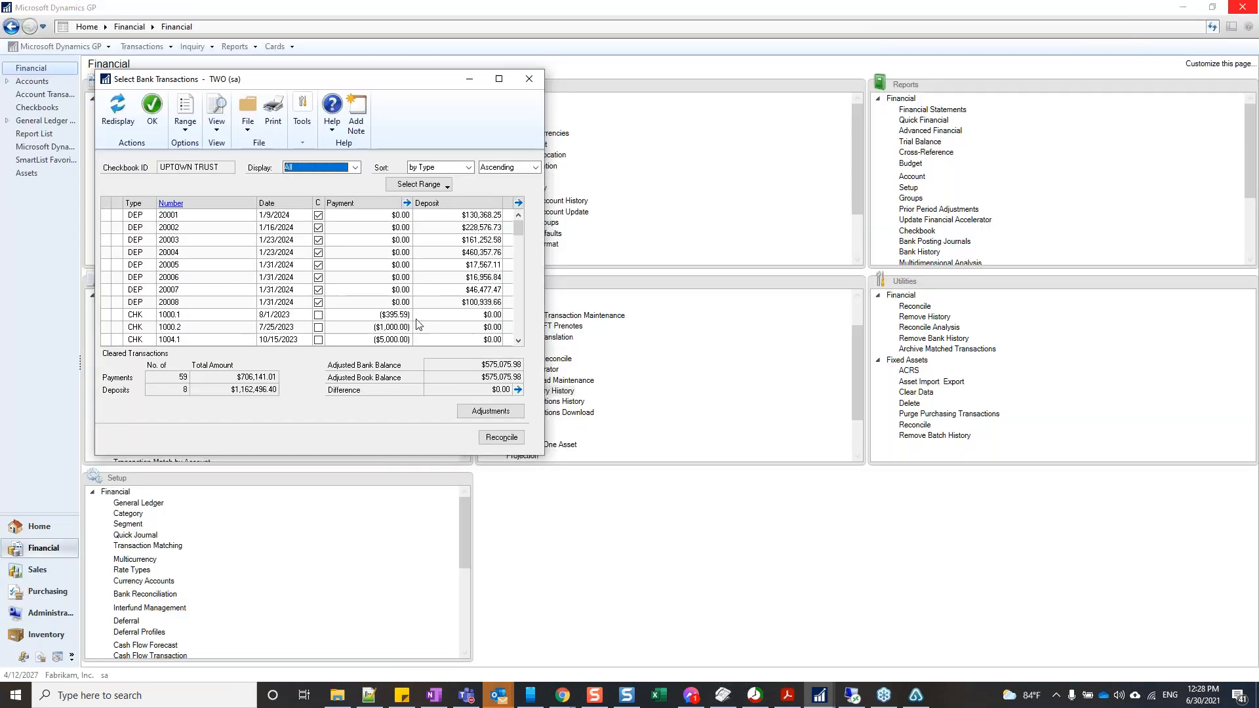
pyautogui.click(518, 390)
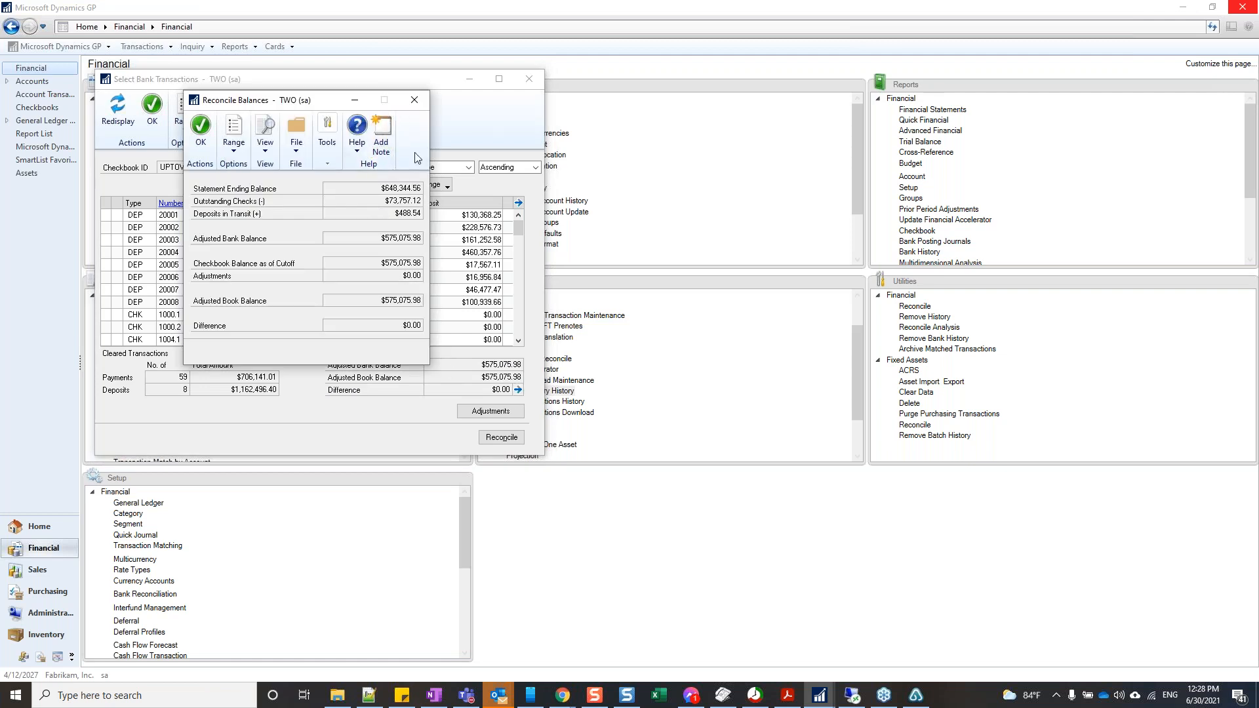
pyautogui.click(414, 100)
# - Check the reconcile bank adjustments for the UPTOWN TRUST checkbook and examine which transactions in the full list are marked as cleared
pyautogui.click(498, 412)
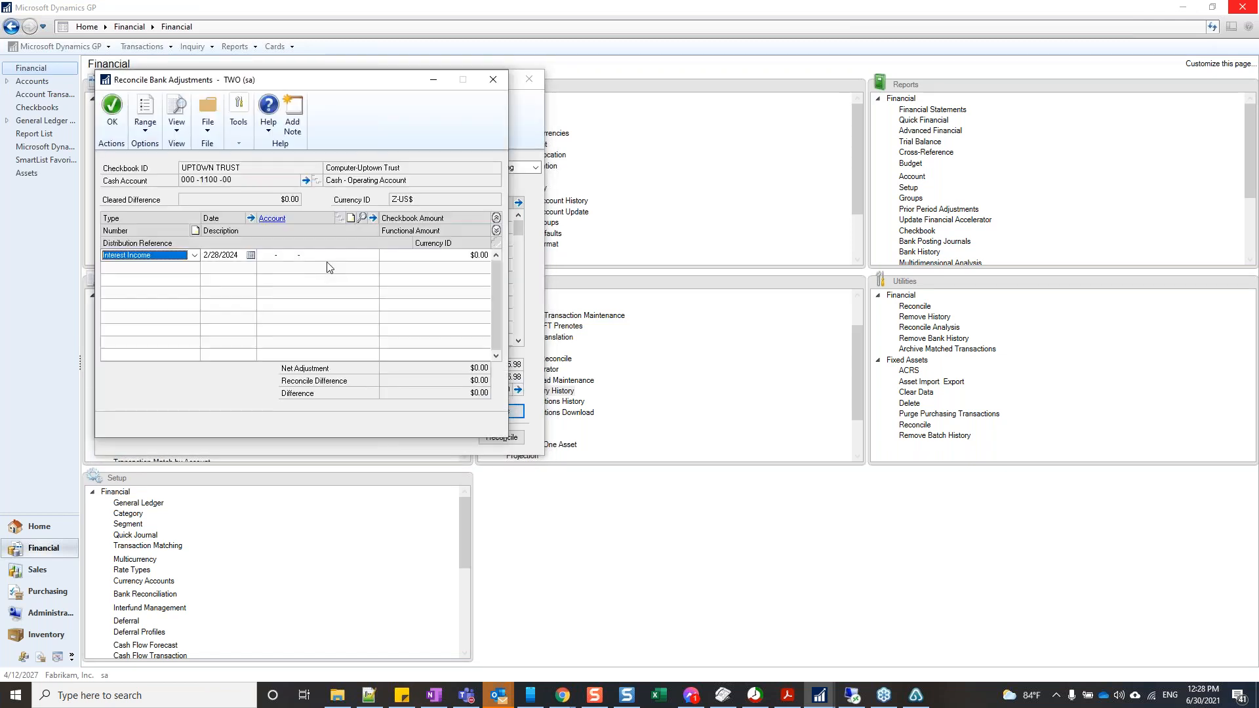
pyautogui.click(493, 79)
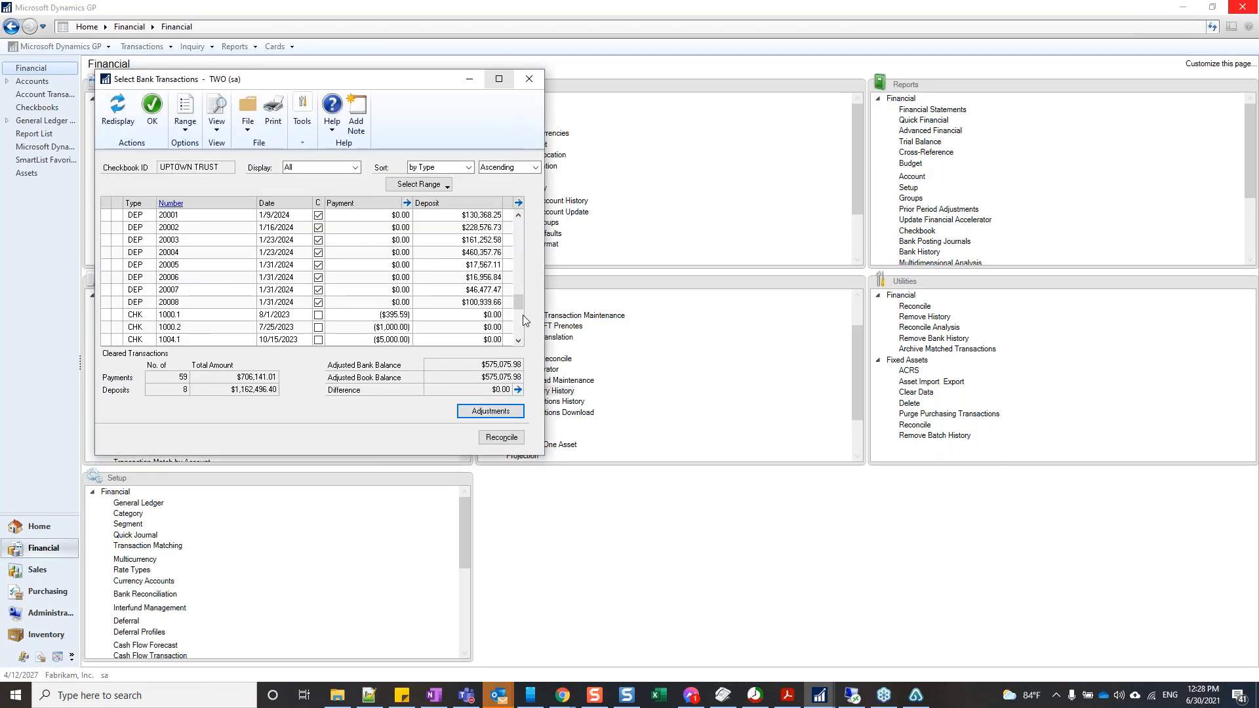
pyautogui.moveTo(522, 314); pyautogui.dragTo(523, 345)
pyautogui.click(382, 295)
pyautogui.scroll(3, 390, 299)
pyautogui.scroll(-3, 390, 299)
pyautogui.scroll(6, 390, 303)
pyautogui.scroll(8, 389, 302)
pyautogui.scroll(10, 389, 302)
# - Recheck the bank adjustments entries, inspect the last transactions in the list, and close the Select Bank Transactions window
pyautogui.click(491, 411)
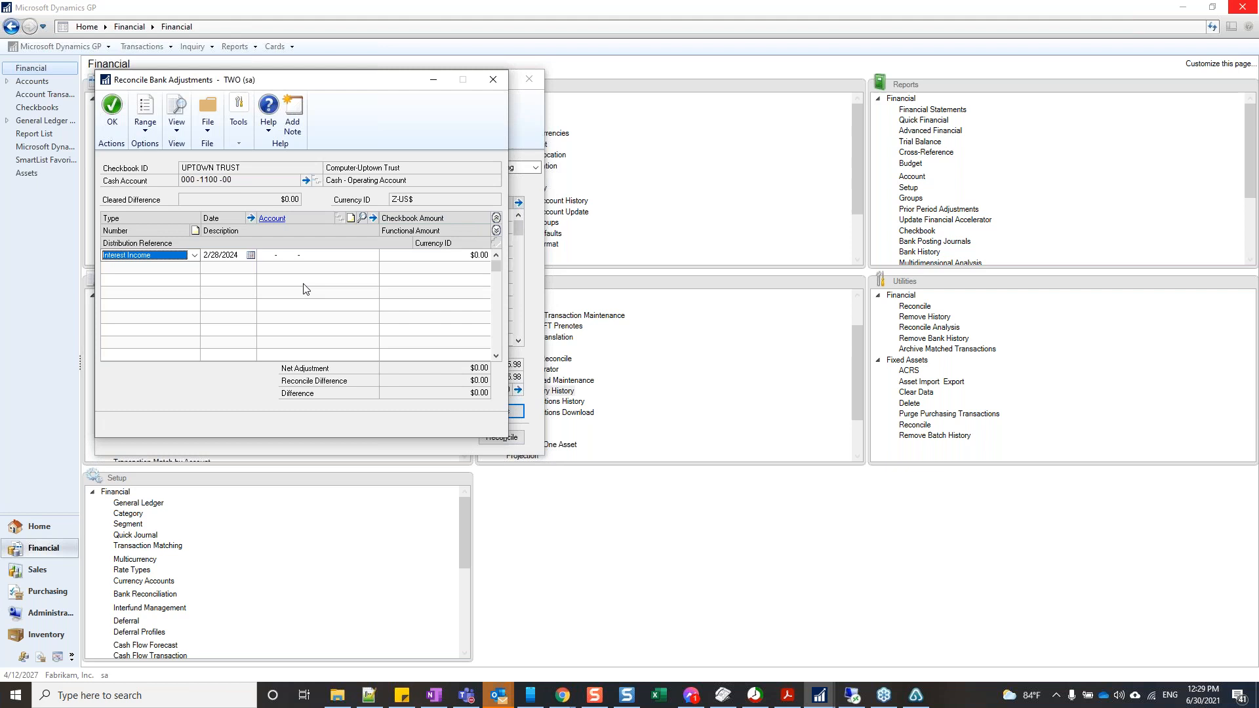
pyautogui.click(493, 80)
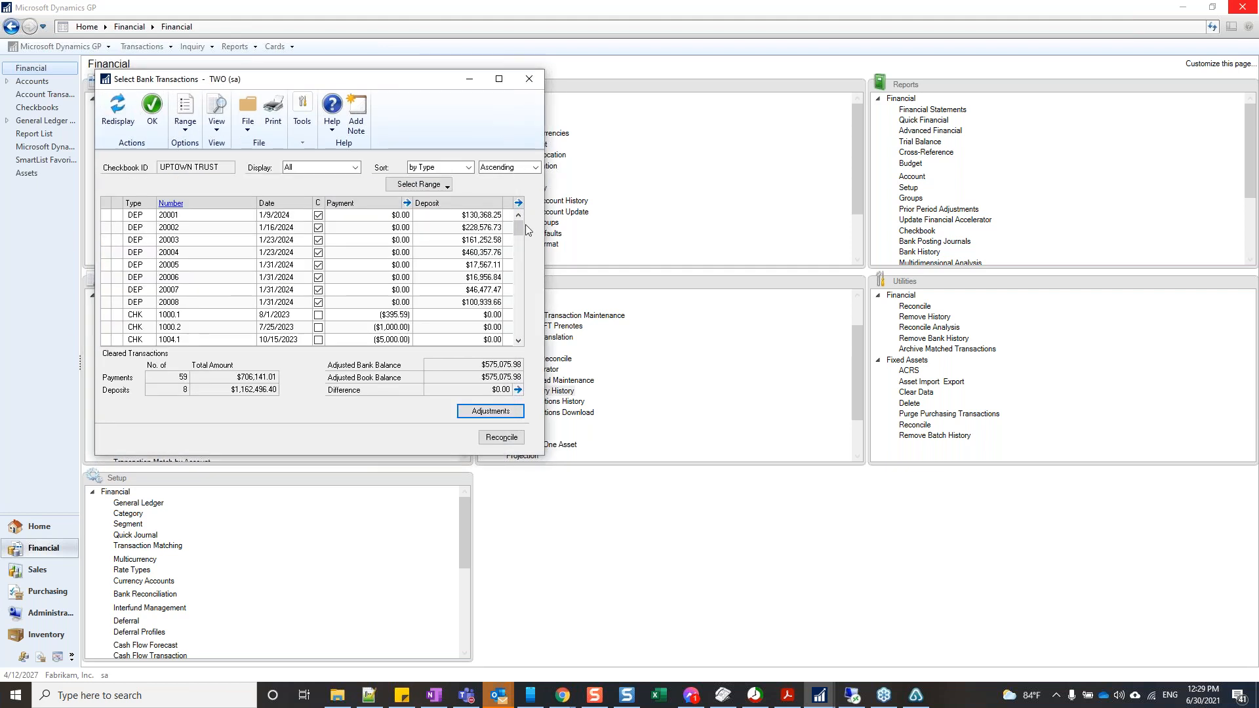
pyautogui.moveTo(524, 345); pyautogui.dragTo(522, 346)
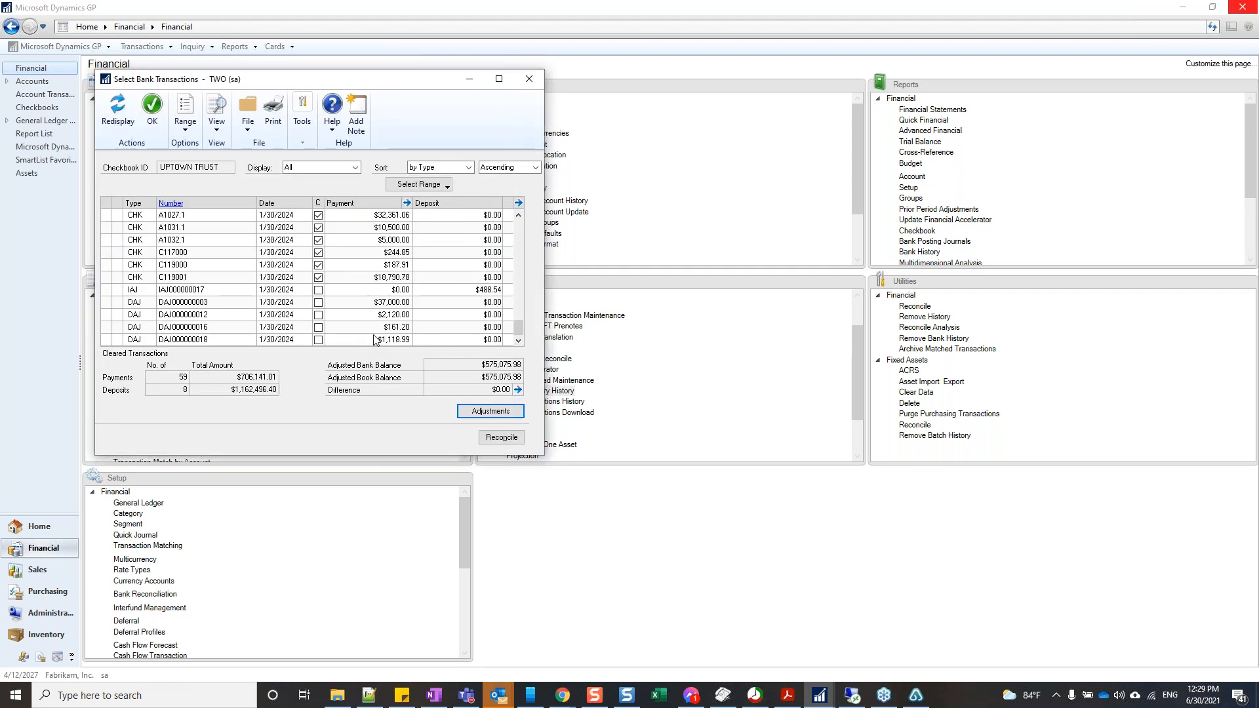
pyautogui.click(529, 79)
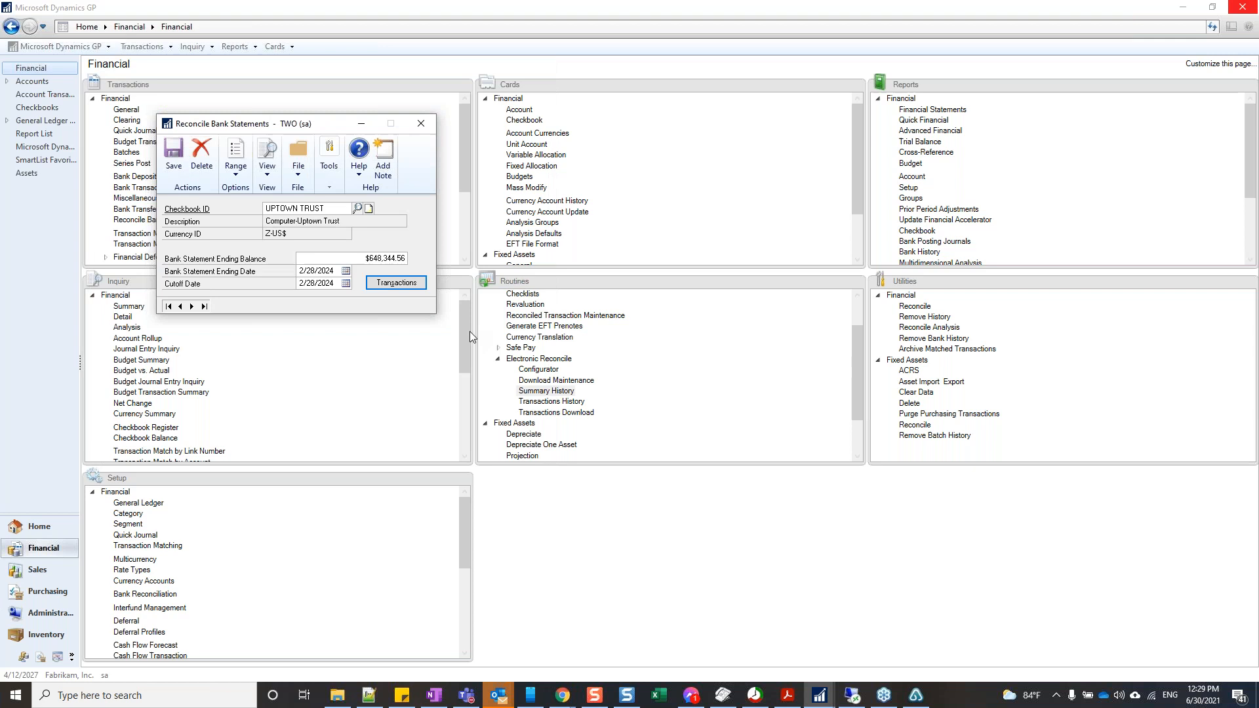